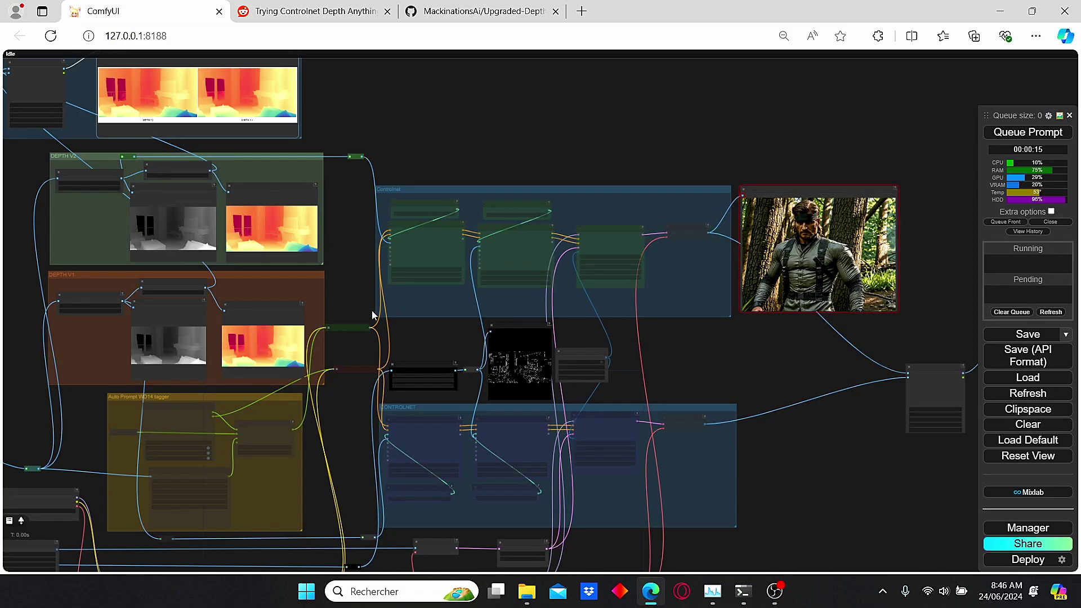
Switch to the Upgraded-Depth-Anything-V2 GitHub repository and review its README down to the Windows Installation section
scroll(371, 310, up, 3)
drag(344, 301, 539, 311)
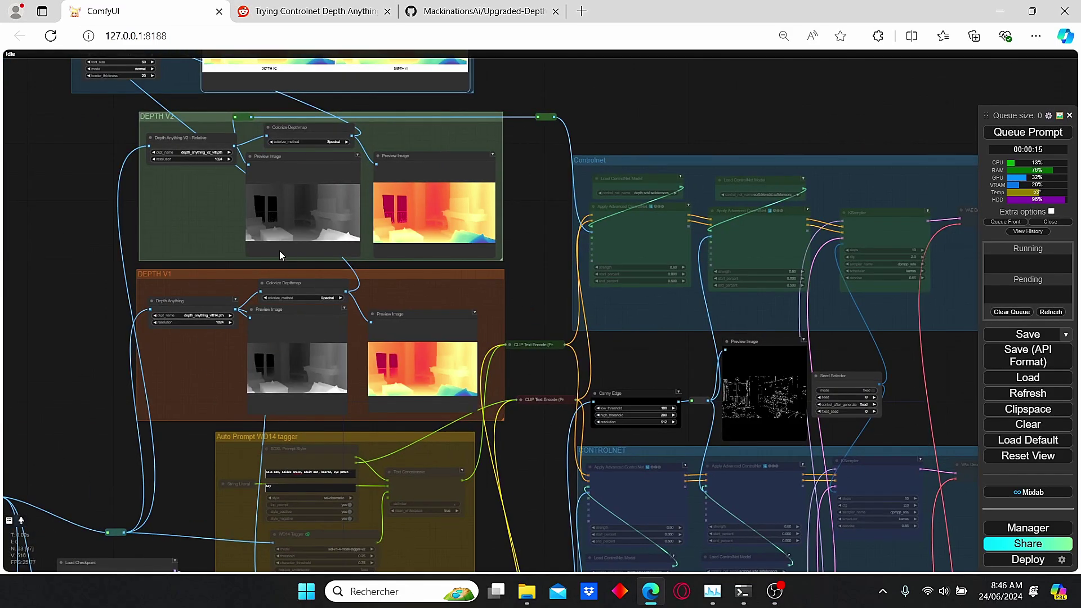
click(490, 7)
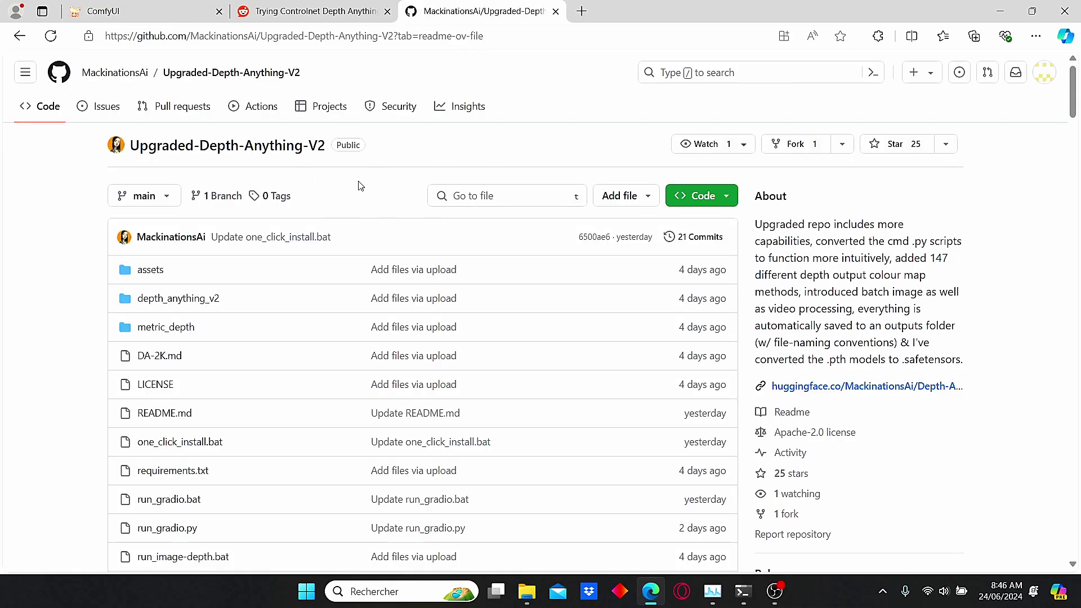
click(735, 206)
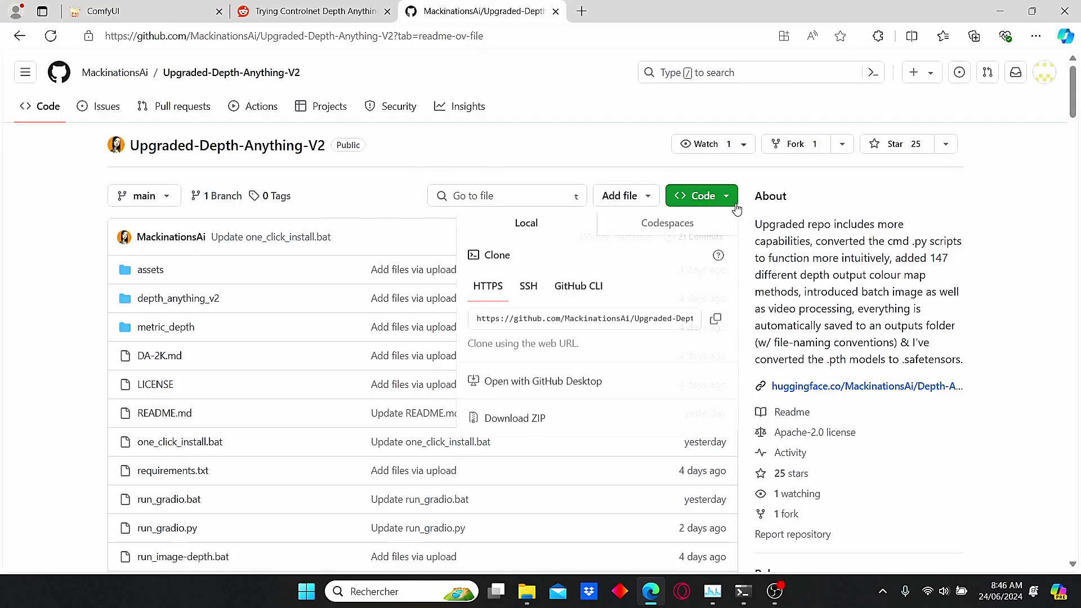
click(747, 181)
scroll(747, 181, down, 15)
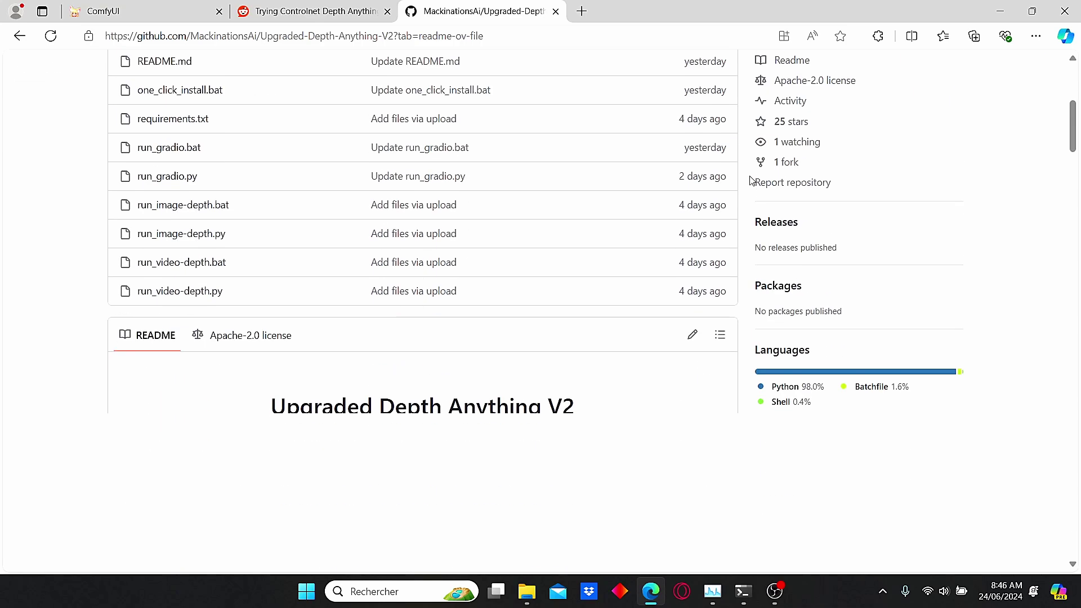
scroll(544, 444, up, 4)
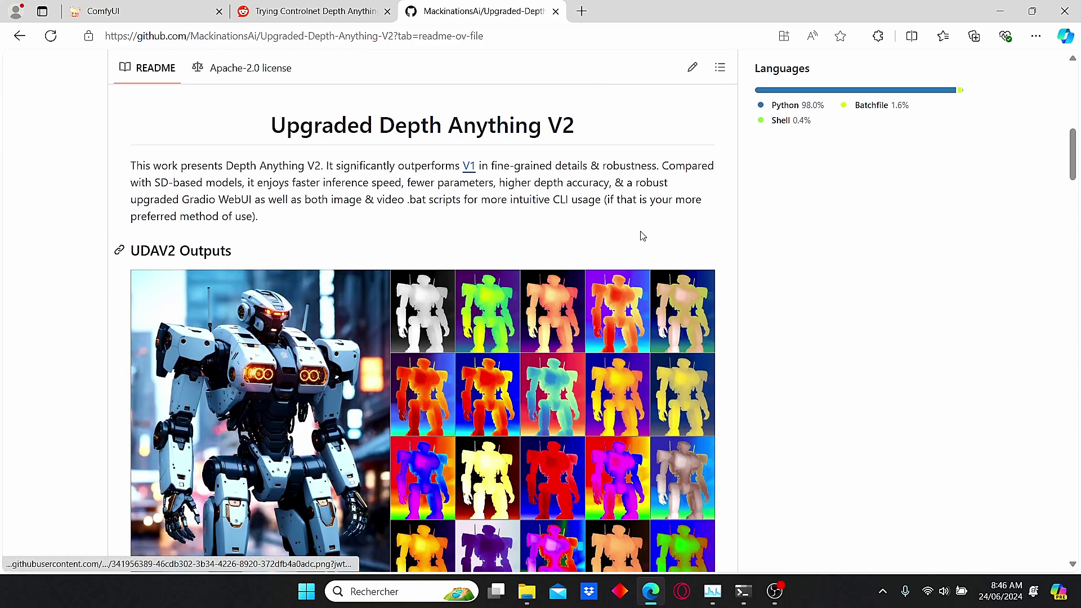
scroll(642, 235, down, 9)
scroll(582, 202, down, 1)
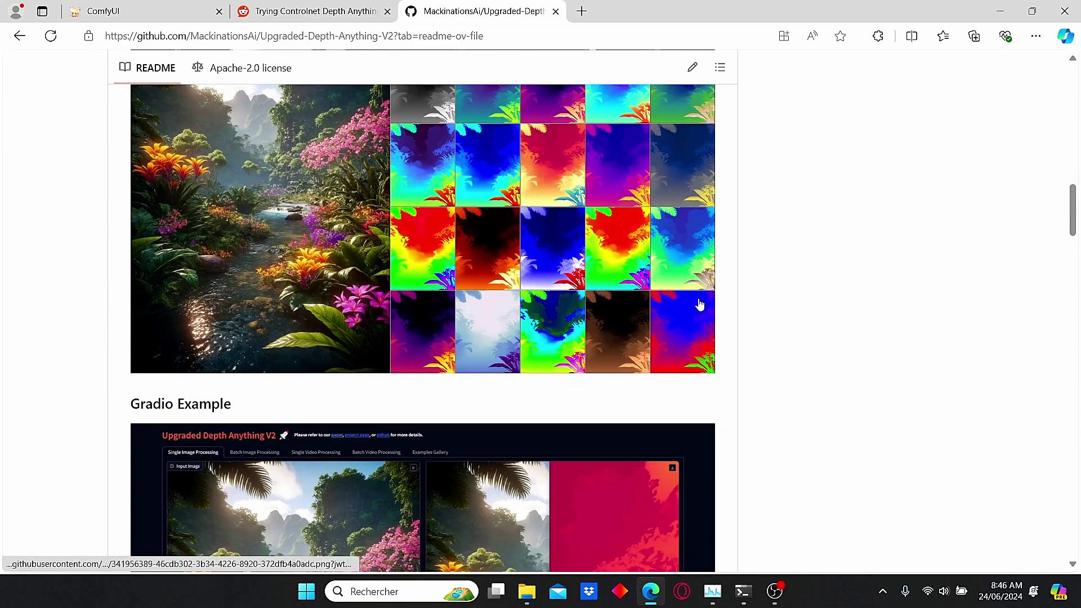
scroll(699, 301, down, 6)
scroll(640, 280, down, 7)
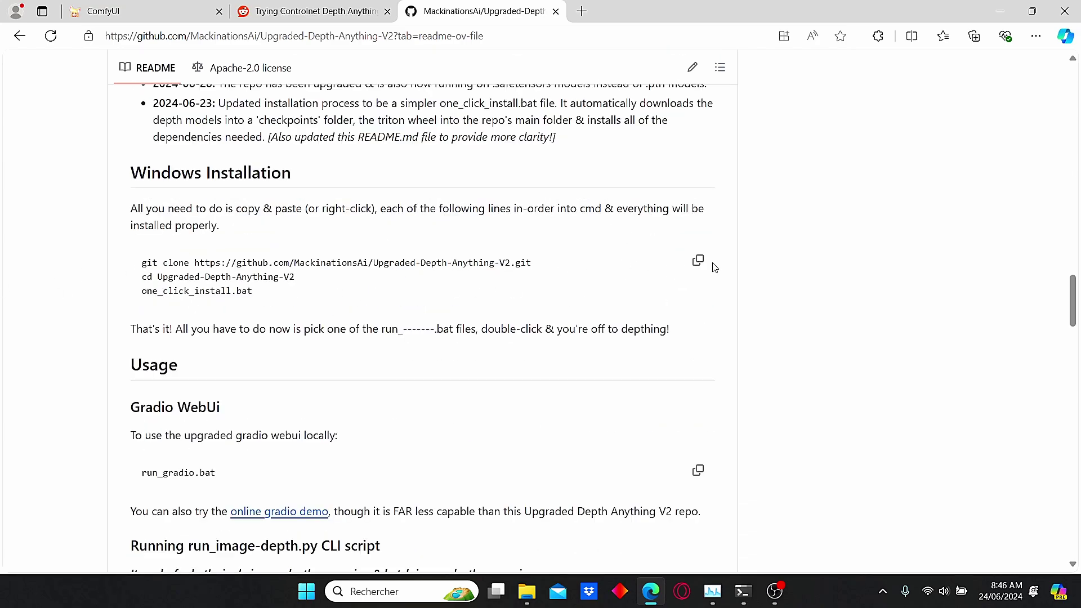
Copy the README's Windows installation commands and run them in a command prompt opened in the custom_nodes folder
click(698, 261)
mouse_move(528, 592)
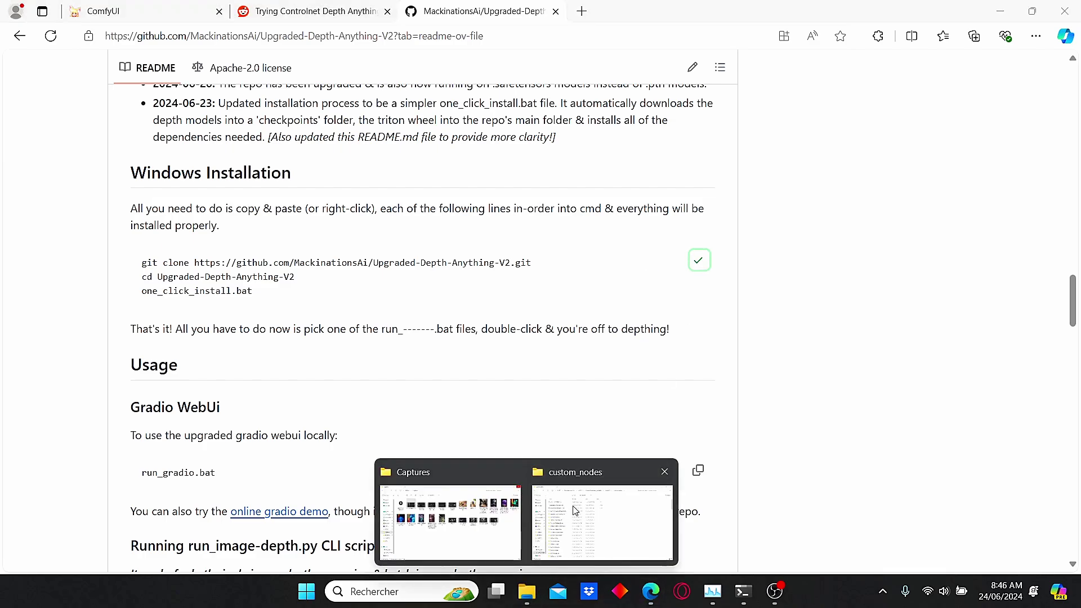
click(608, 512)
click(737, 40)
text(cmd)
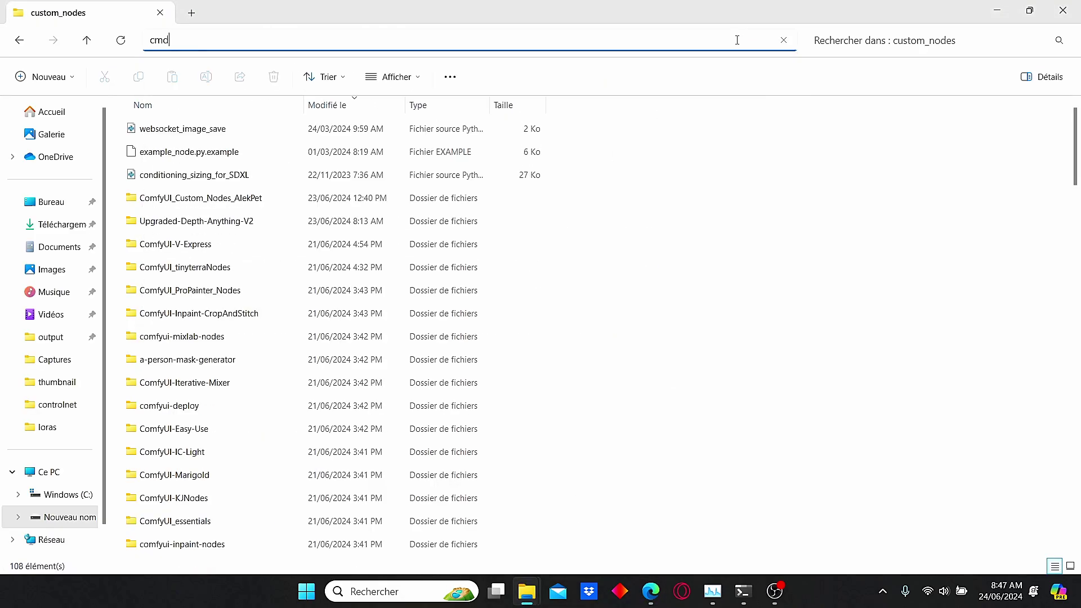
key(Return)
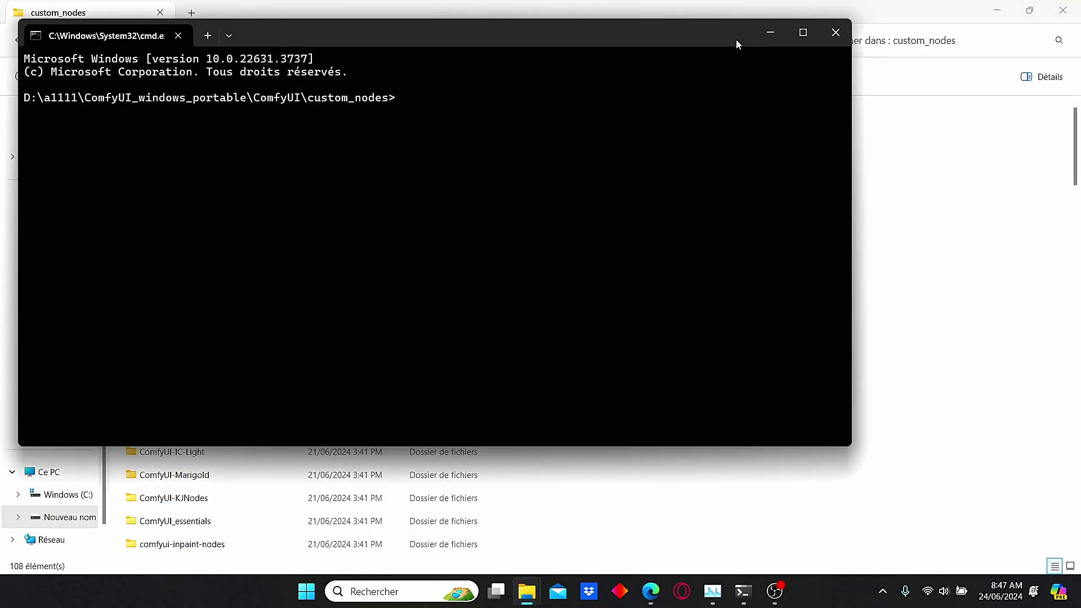
key(ctrl+v)
key(Return)
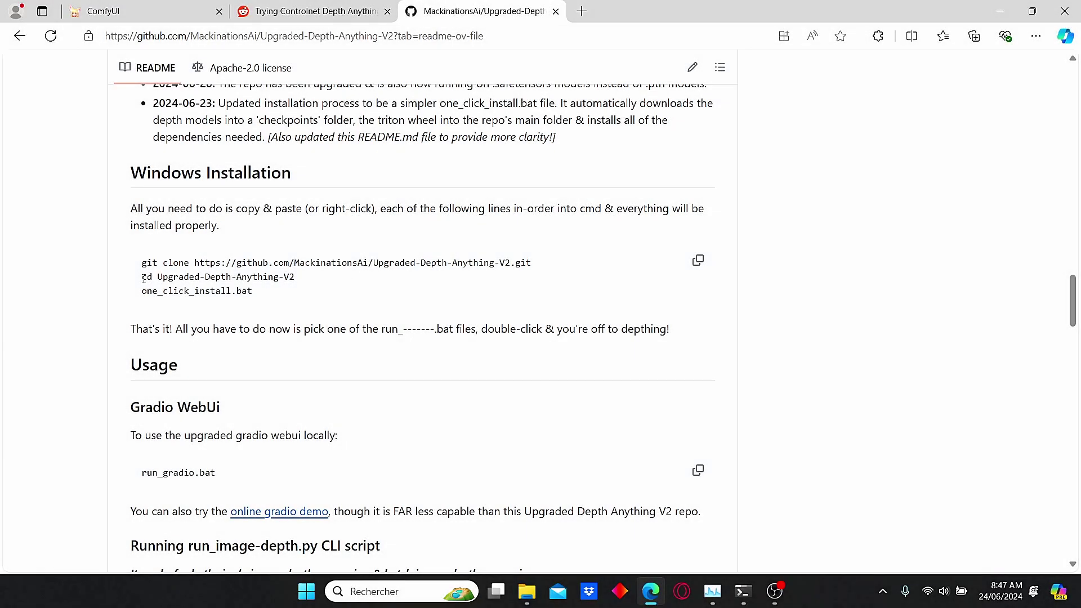
Try to run the README line "cd Upgraded-Depth-Anything-V2" in the open command prompt, then return to the README
drag(142, 276, 319, 286)
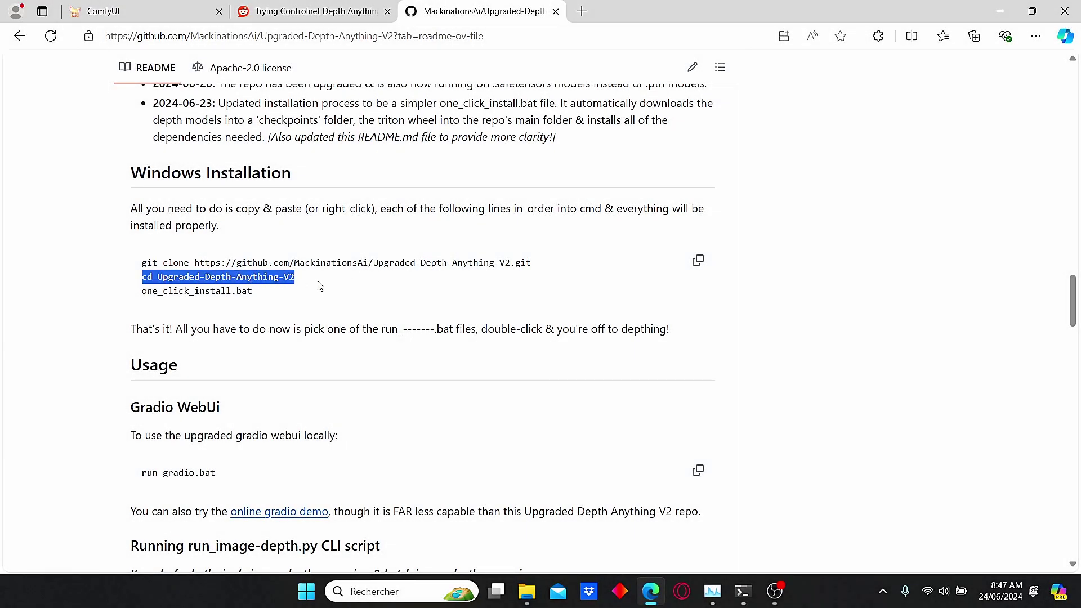
right_click(319, 286)
click(349, 210)
mouse_move(653, 598)
click(759, 538)
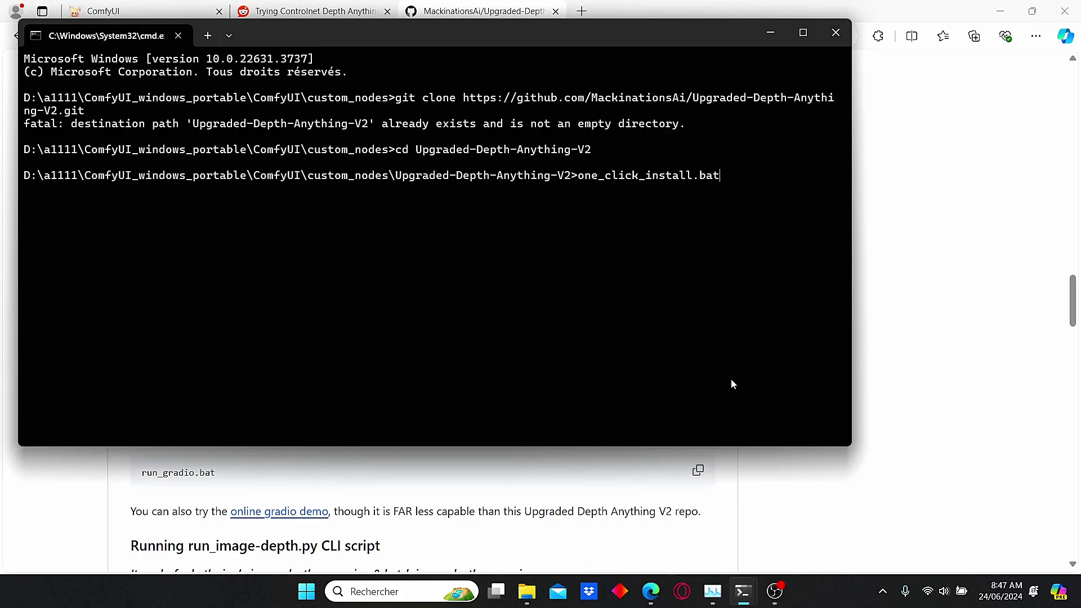
right_click(434, 232)
click(984, 336)
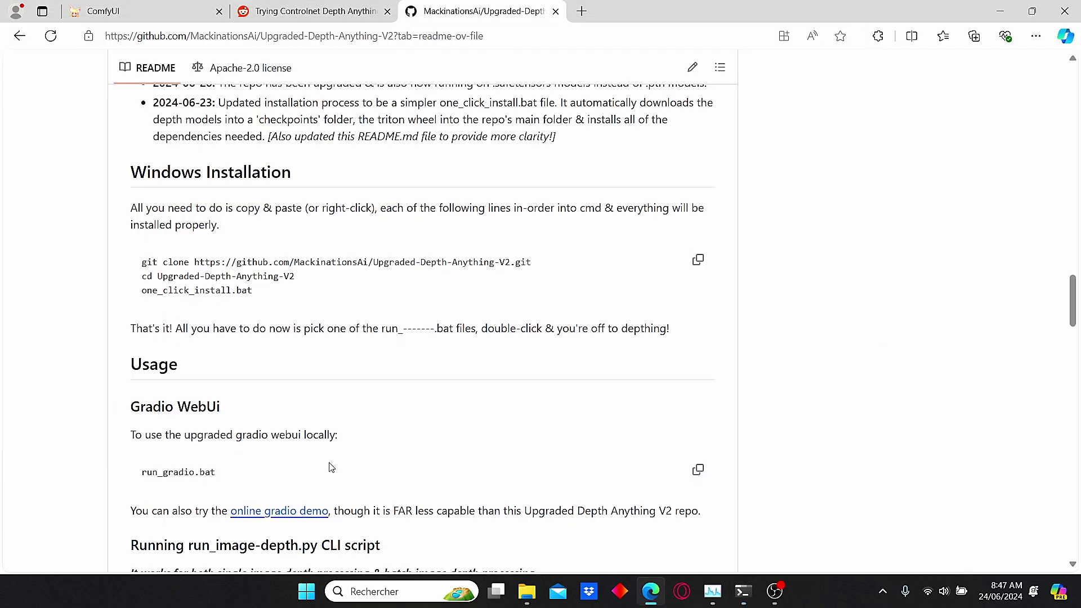
Copy the one_click_install.bat line from the README and paste it into the command prompt
scroll(366, 318, down, 2)
scroll(366, 318, up, 1)
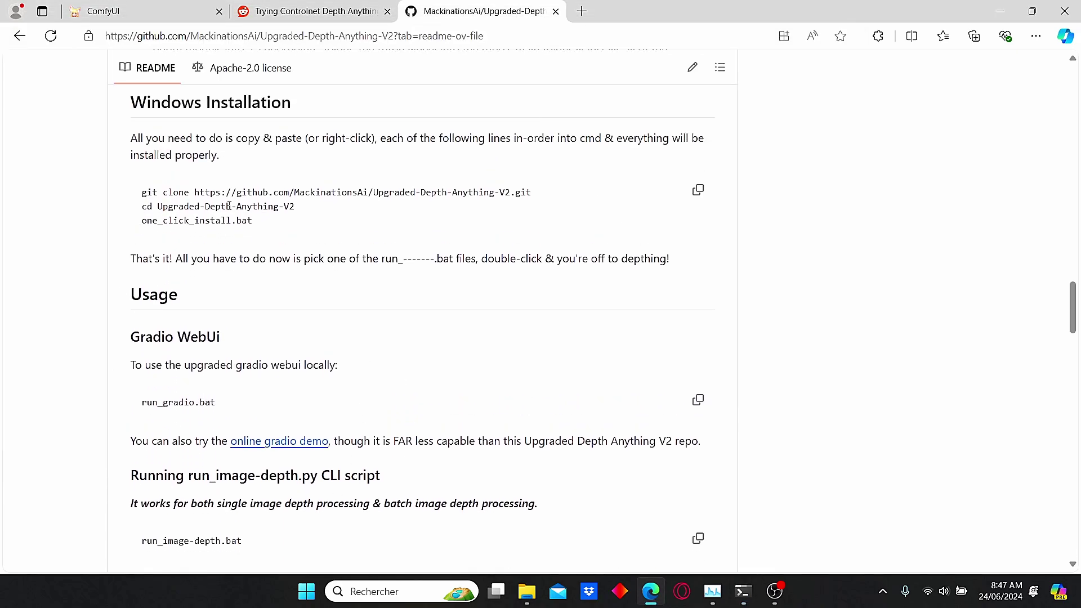
drag(142, 222, 258, 228)
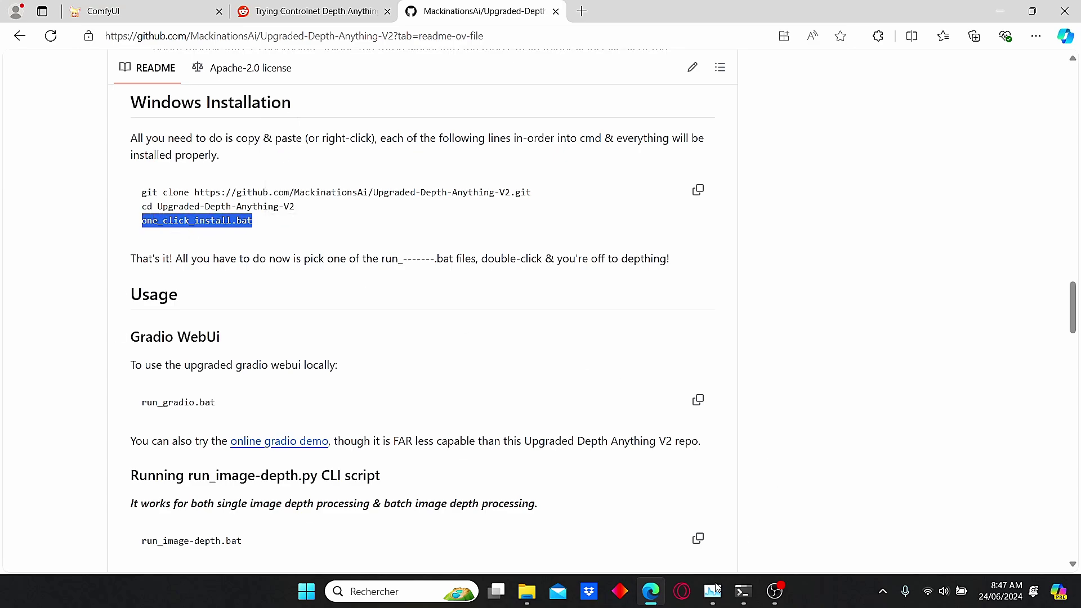
click(743, 592)
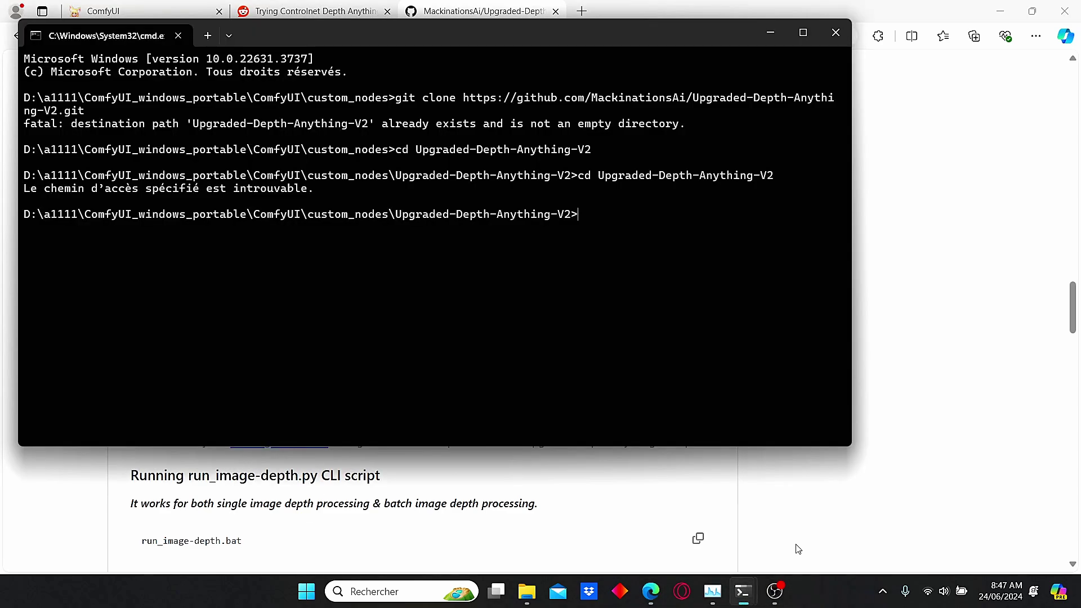
key(ctrl+v)
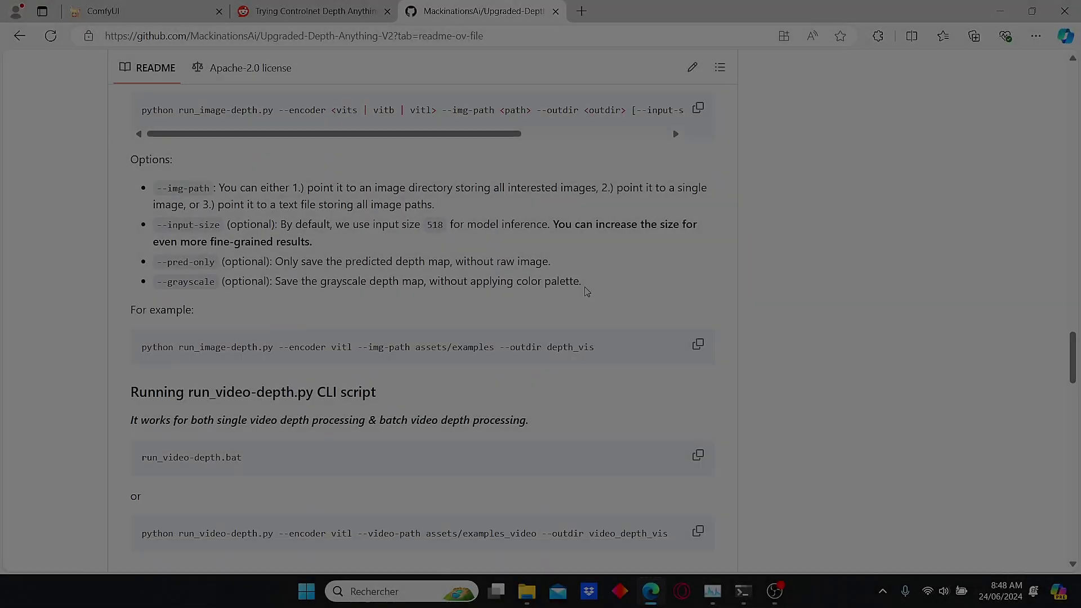
Examine the README's Pre-trained Models table with the Depth-Anything-V2 checkpoint download links
scroll(290, 326, down, 10)
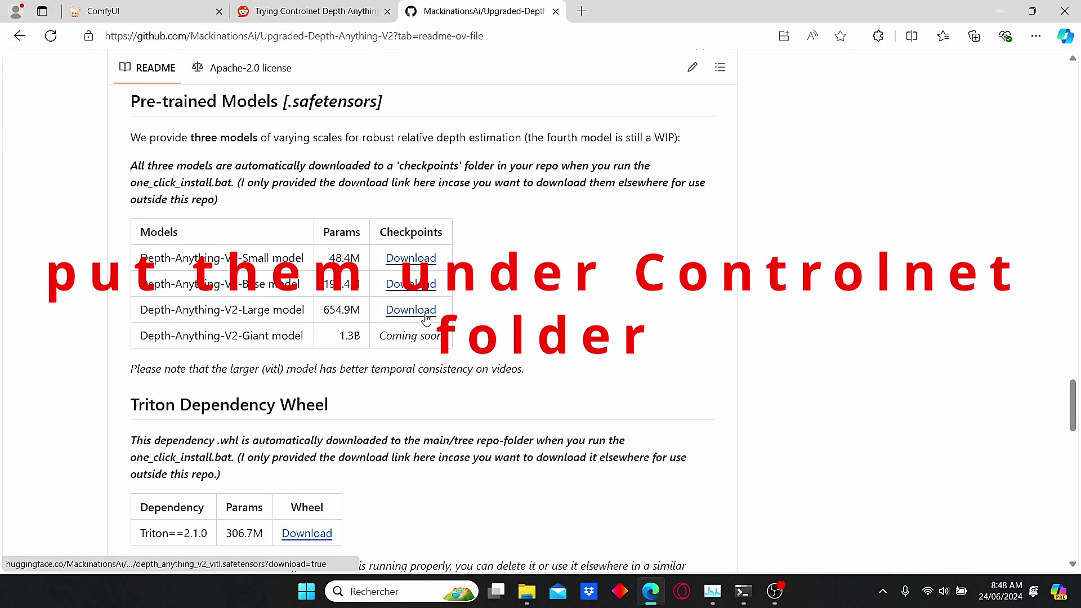
scroll(313, 335, up, 2)
scroll(313, 312, down, 2)
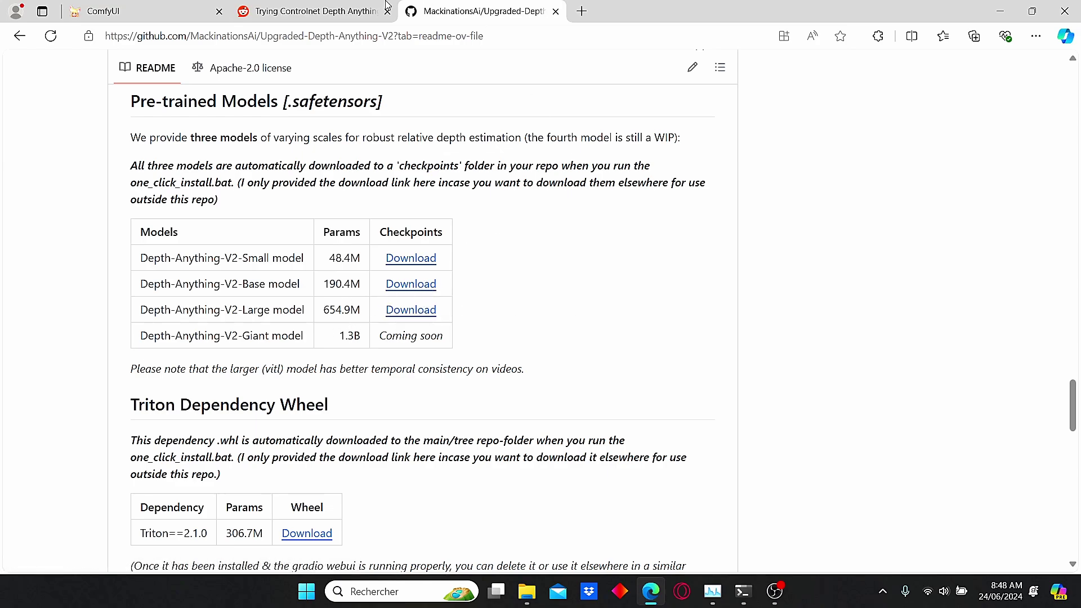
Switch to the ComfyUI workflow and examine its Depth V2, Depth V1, Auto Prompt and ControlNet groups
click(196, 13)
scroll(712, 181, down, 3)
drag(833, 128, 770, 115)
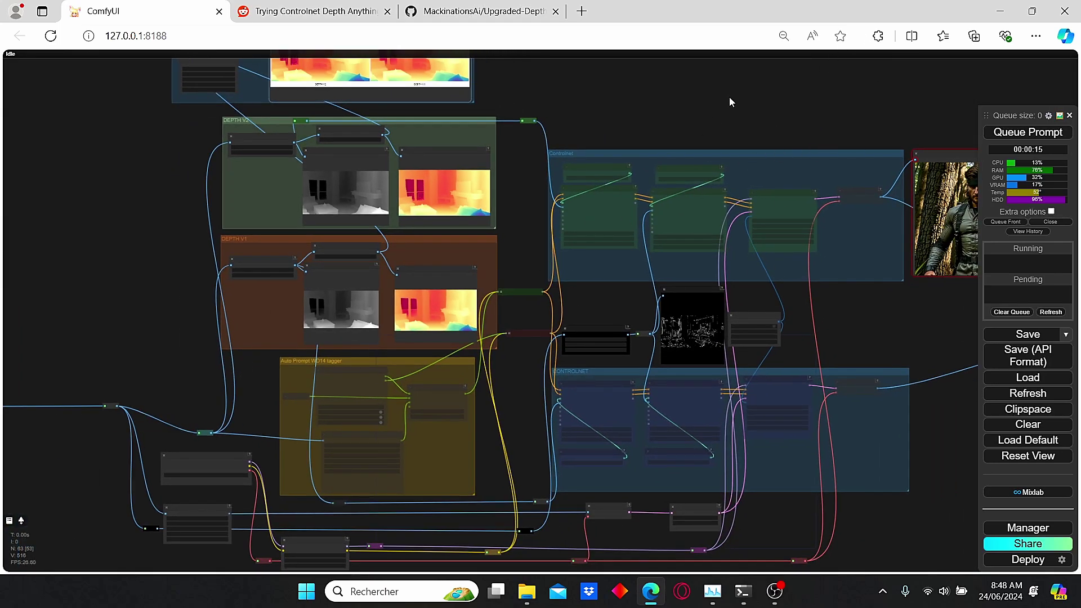
scroll(873, 332, up, 1)
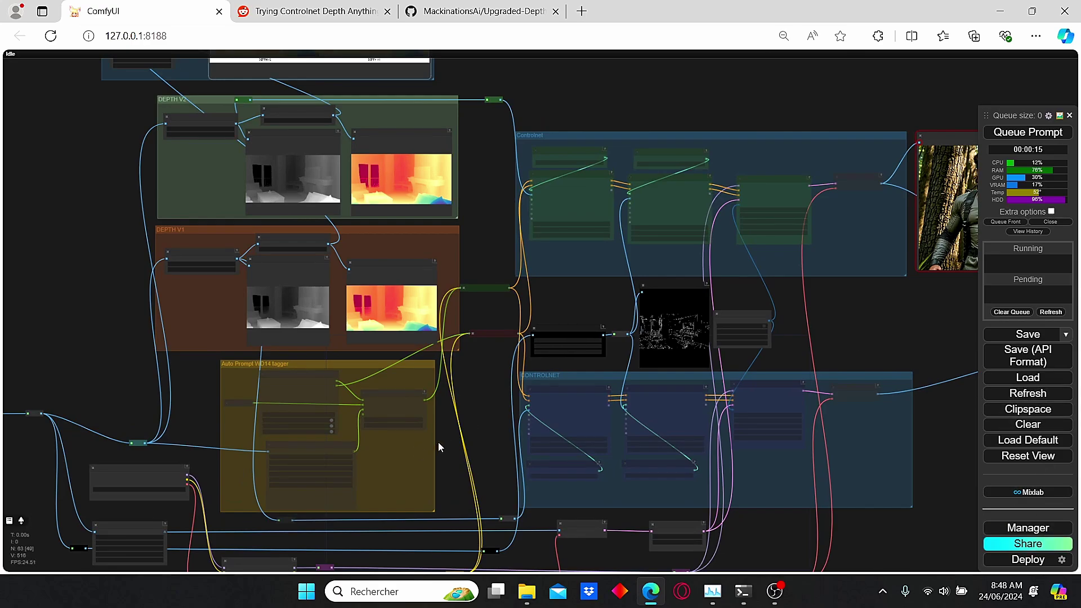
drag(475, 404, 546, 384)
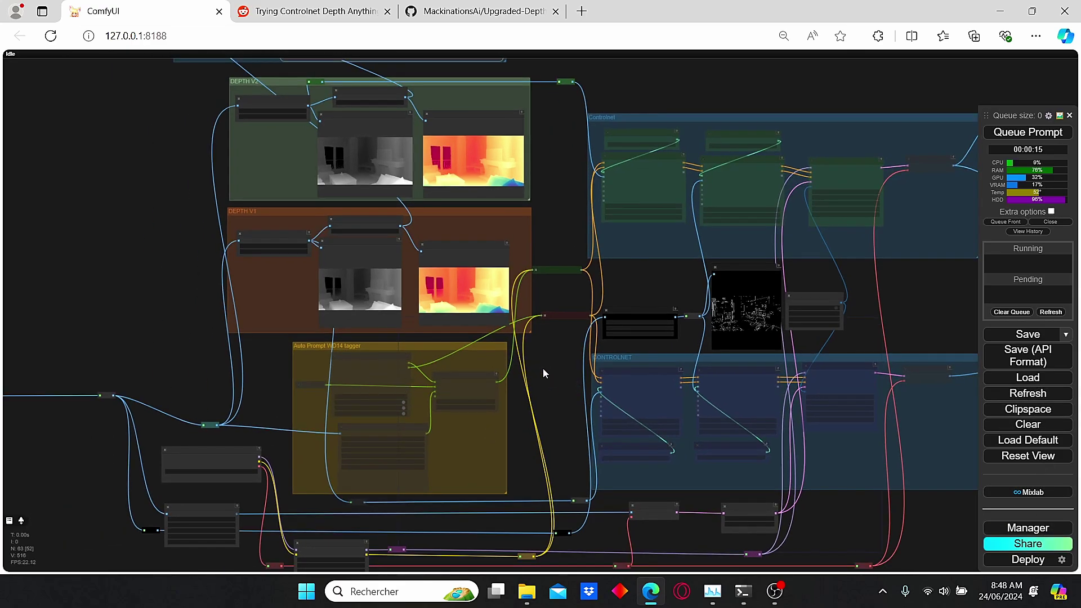
scroll(544, 370, up, 1)
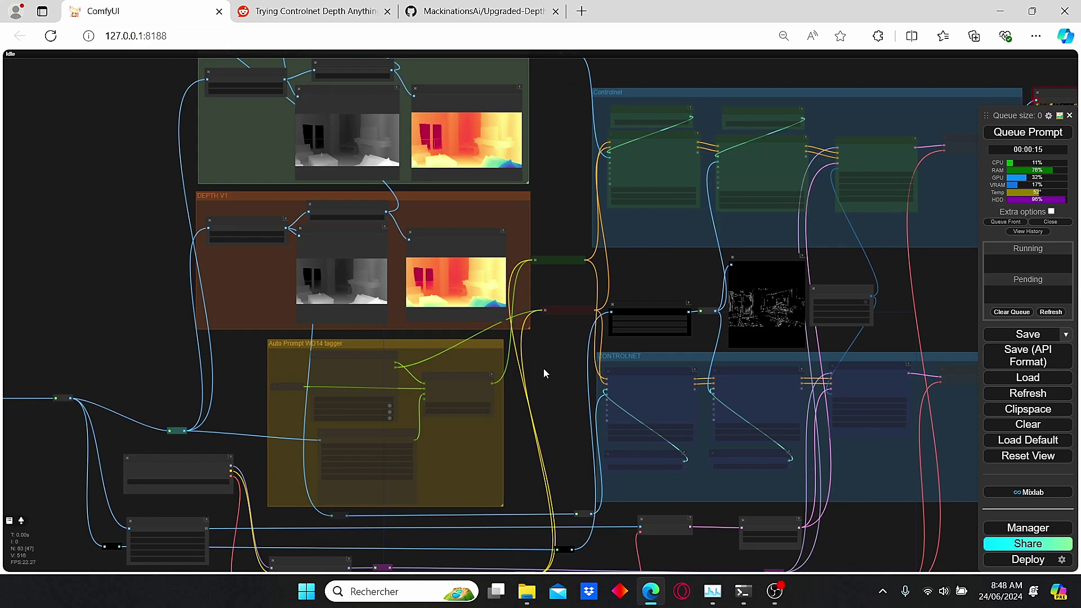
scroll(542, 366, up, 3)
scroll(540, 367, down, 2)
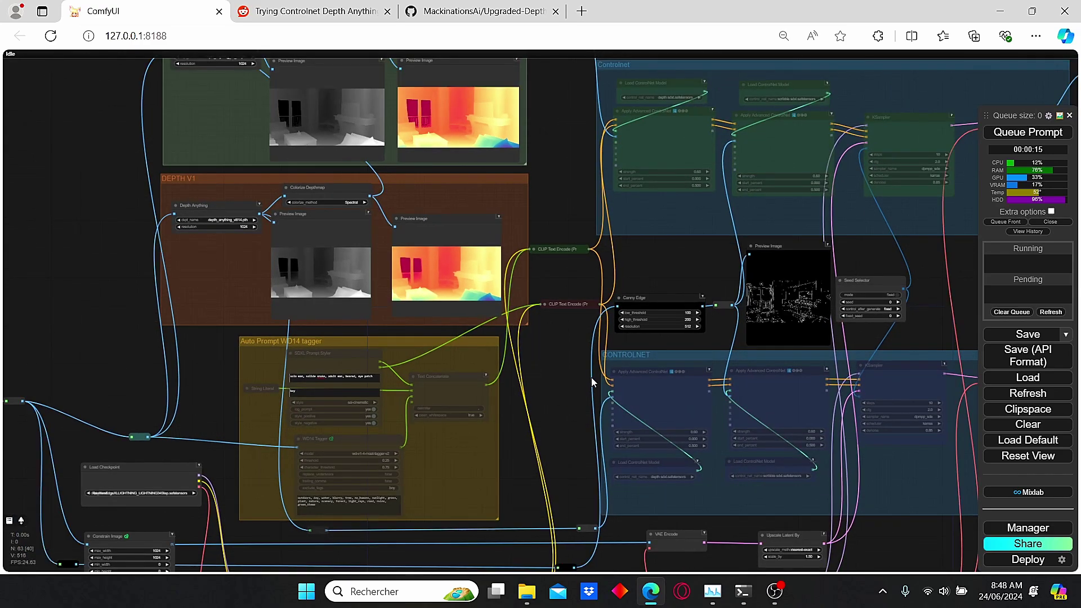
scroll(591, 377, down, 2)
scroll(591, 377, up, 1)
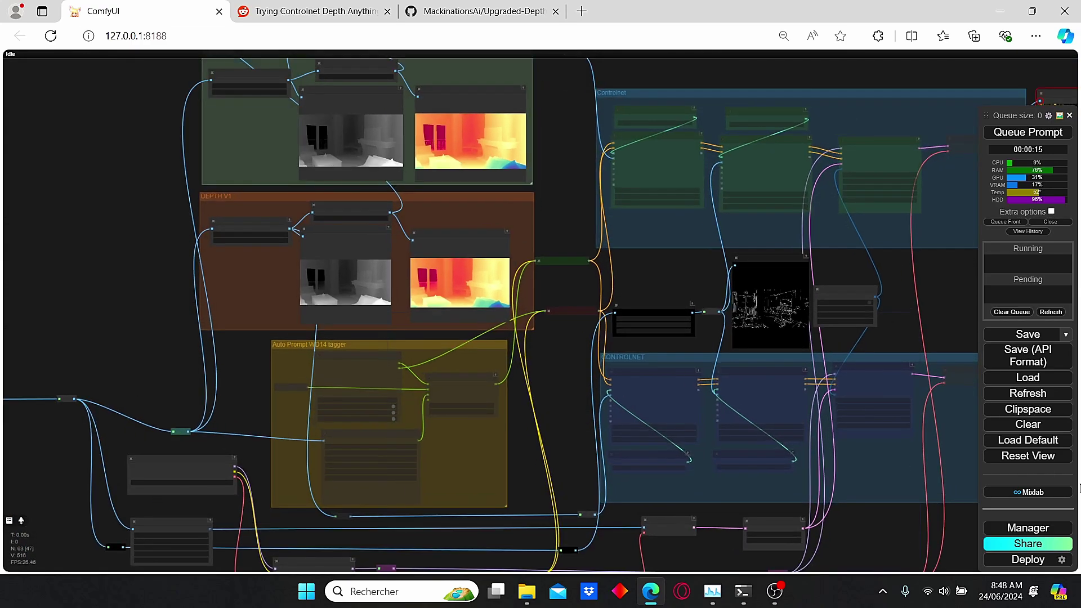
Open the ComfyUI Manager menu to view its option for installing missing custom nodes, and close it again
click(1016, 532)
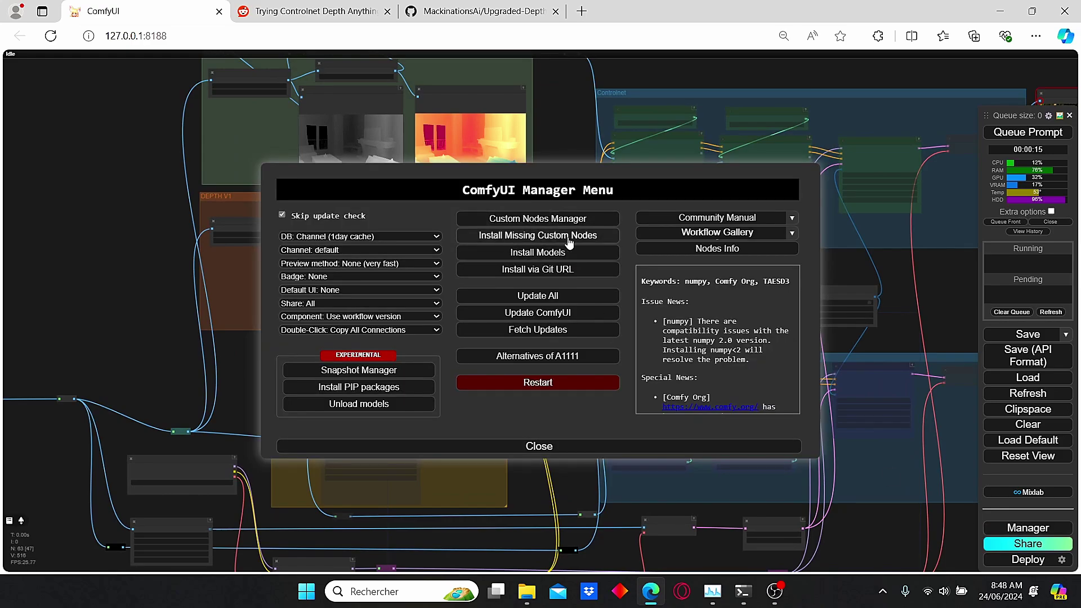
click(574, 448)
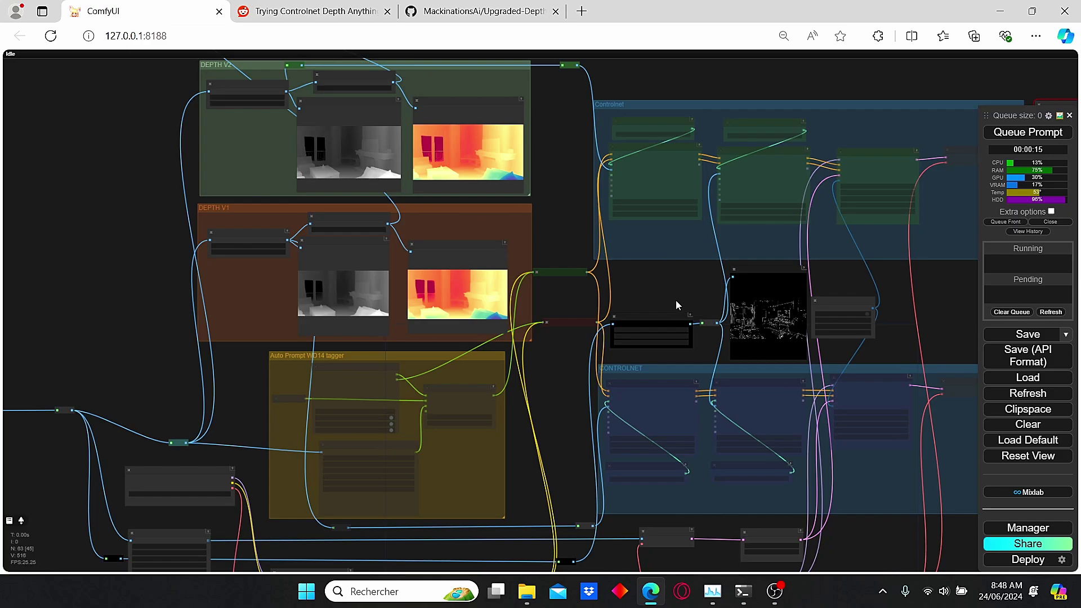
Examine the workflow's overall layout and the Load Checkpoint, Constrain Image, Load LoRA and WD14 tagger nodes
drag(686, 301, 586, 286)
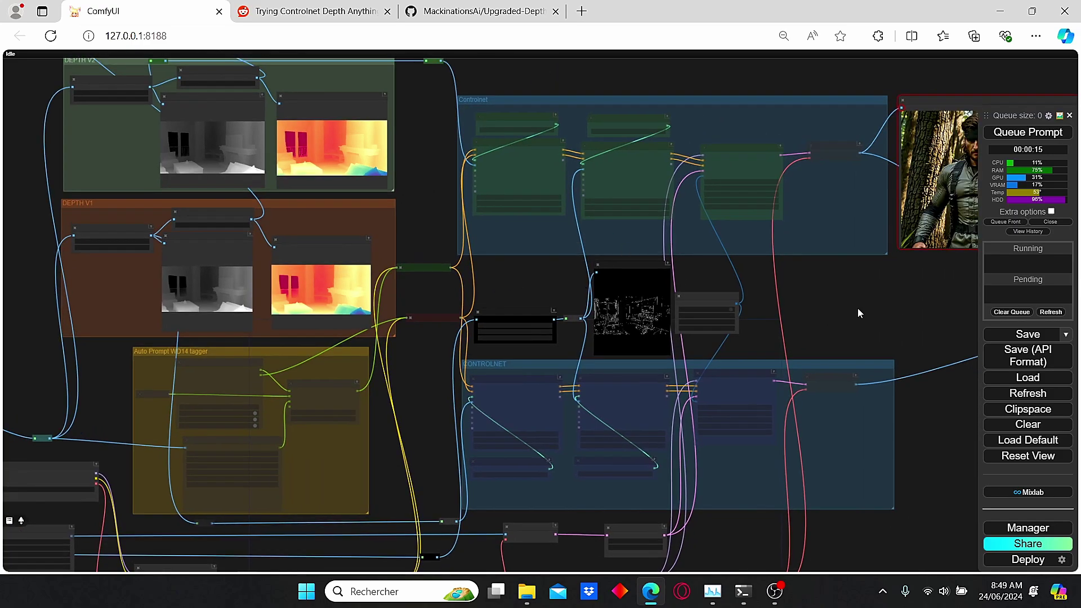
drag(482, 294, 594, 281)
scroll(704, 513, down, 1)
drag(703, 513, 741, 496)
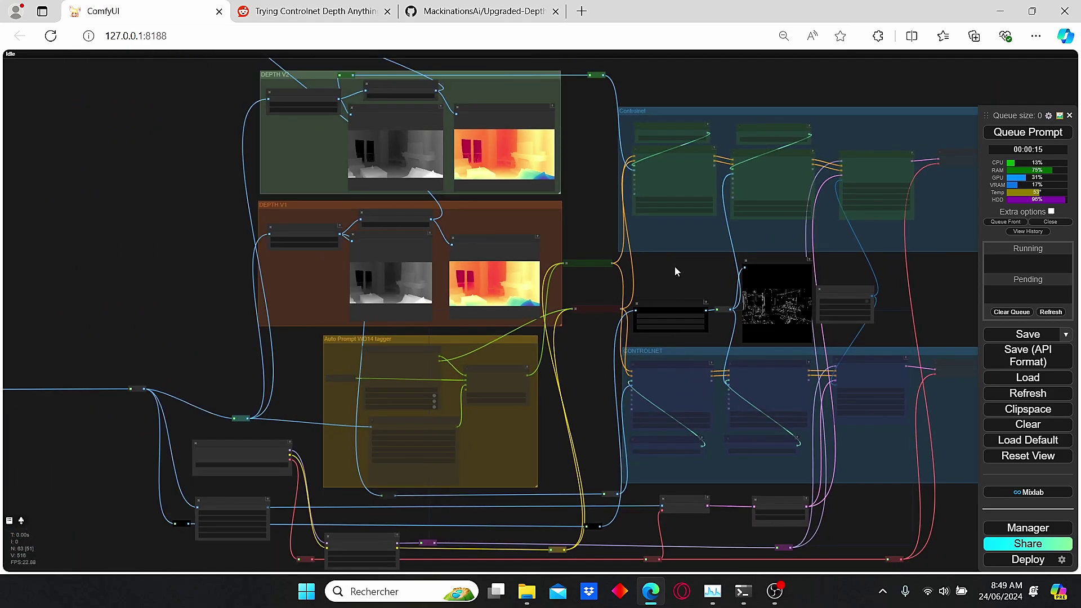
scroll(674, 266, up, 2)
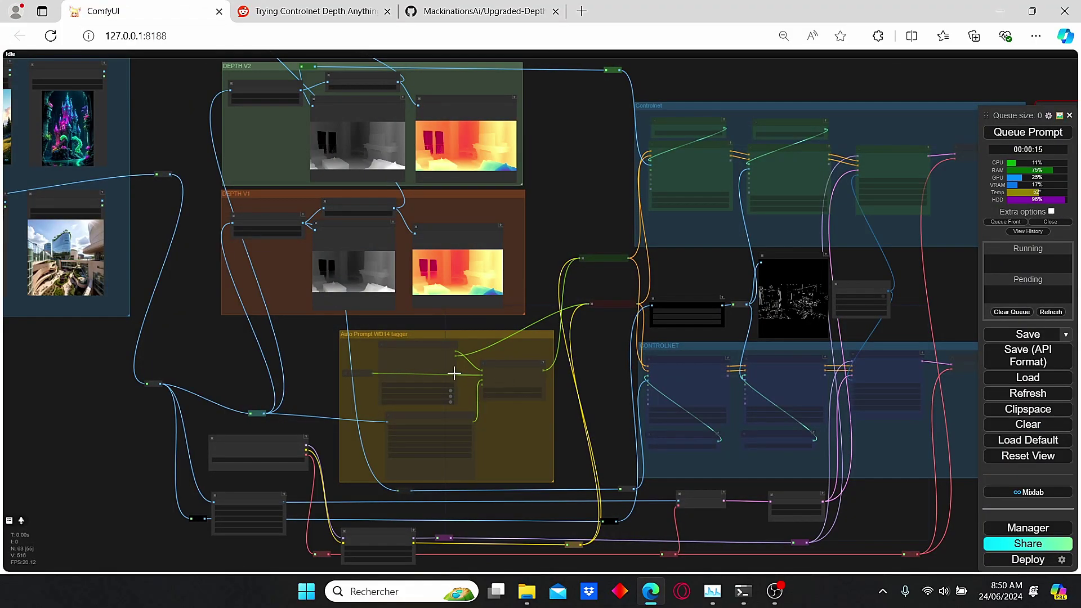
scroll(483, 382, up, 2)
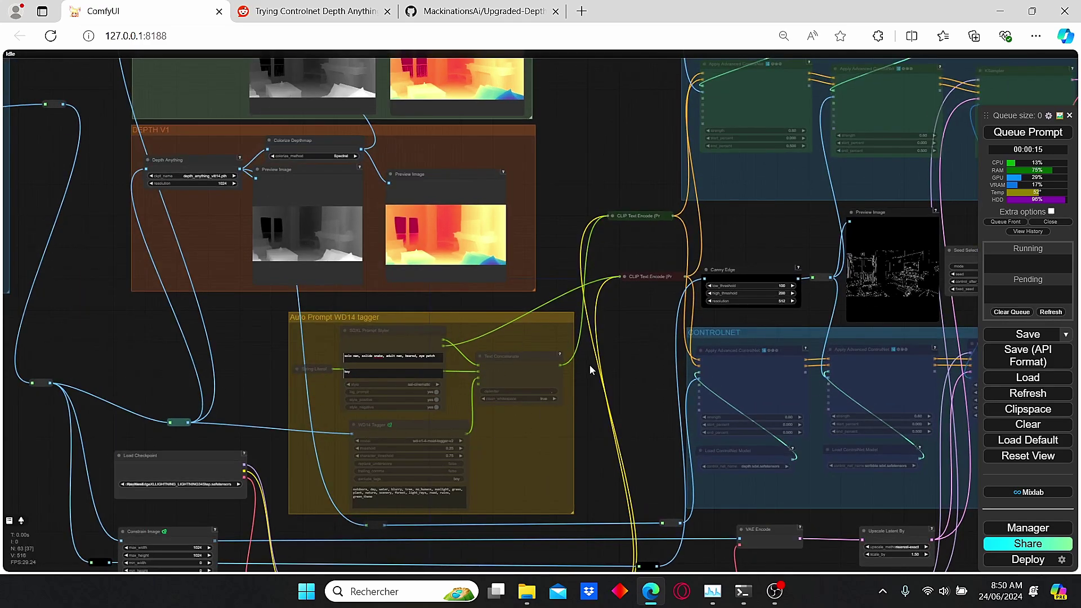
drag(573, 467, 755, 368)
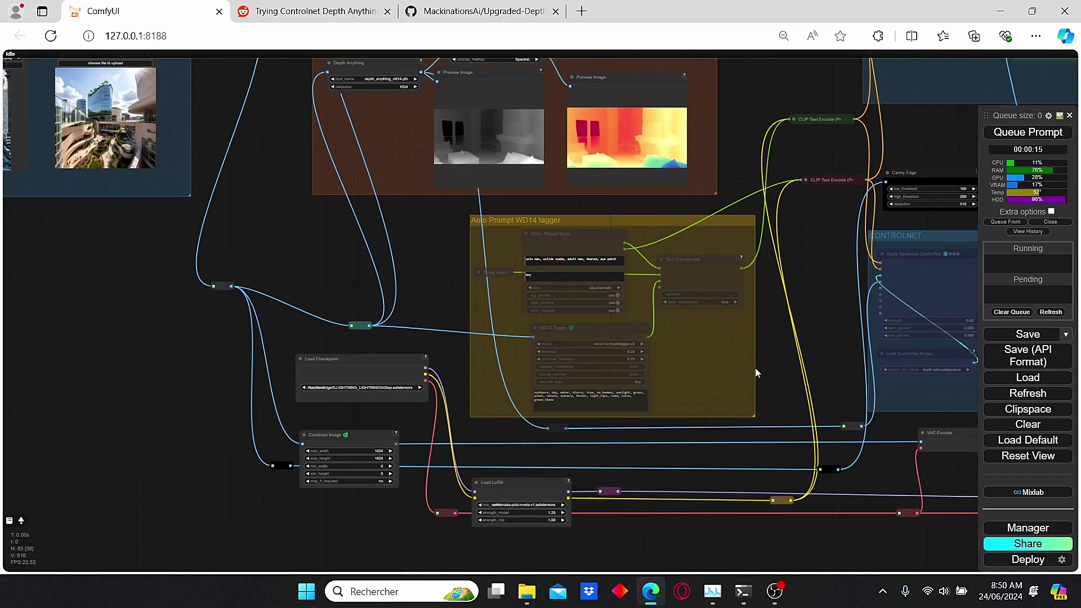
scroll(395, 390, up, 3)
scroll(373, 367, down, 1)
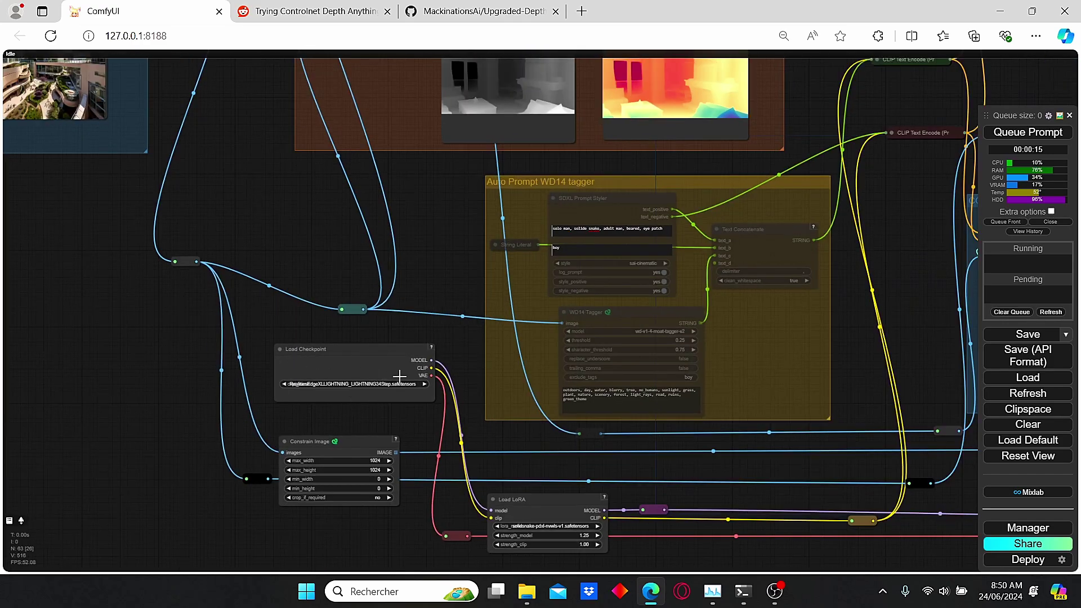
scroll(449, 376, up, 3)
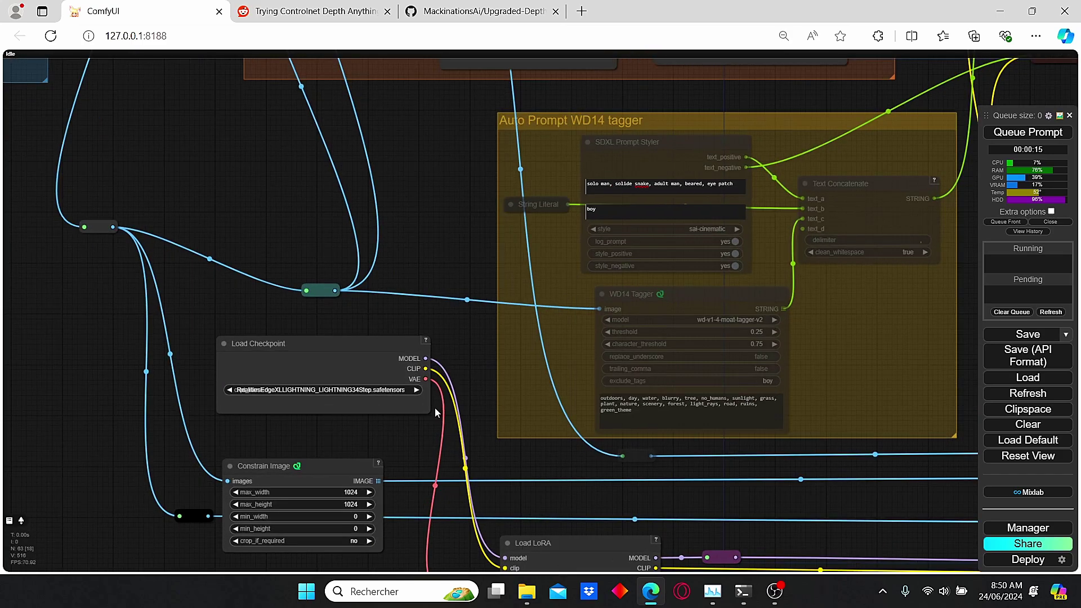
Enlarge the Load Checkpoint node slightly and bypass the Load LoRA node
mouse_move(430, 412)
mouse_down()
mouse_move(500, 422)
mouse_move(435, 420)
mouse_up()
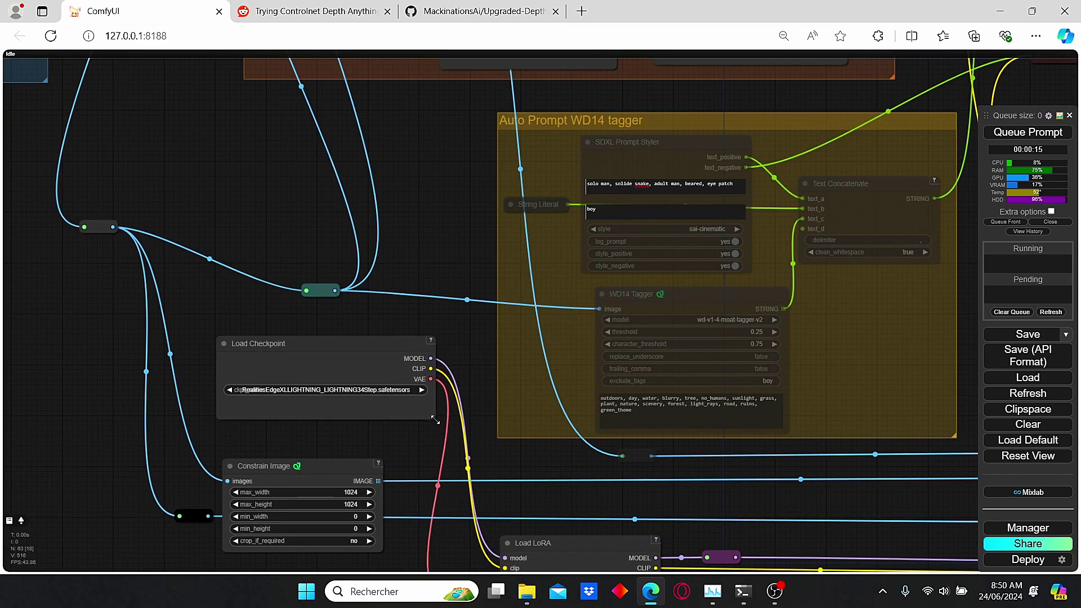
scroll(479, 392, down, 3)
drag(499, 390, 393, 347)
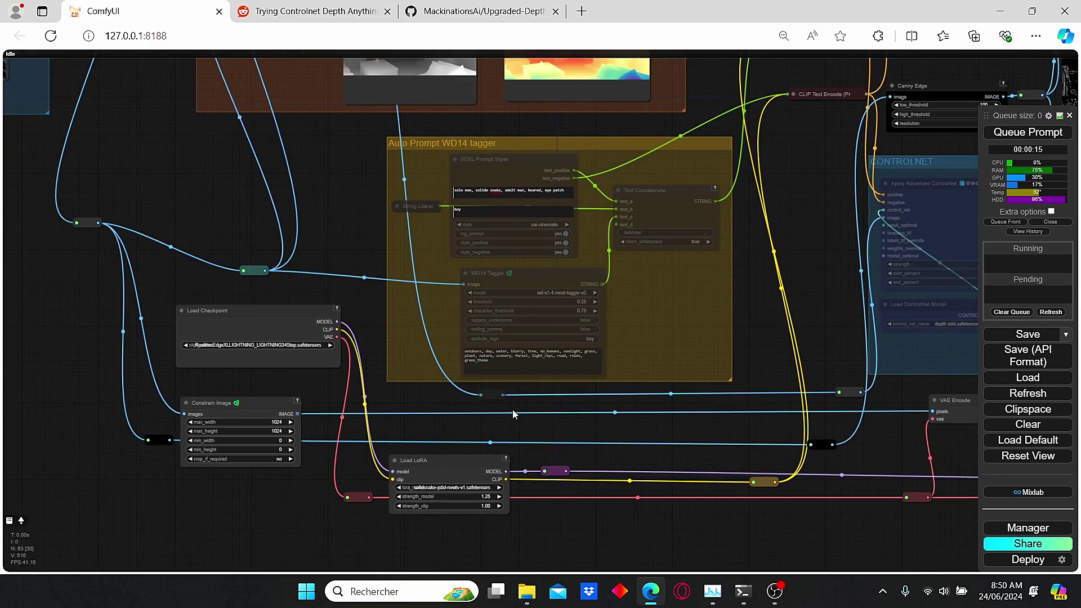
scroll(540, 445, up, 3)
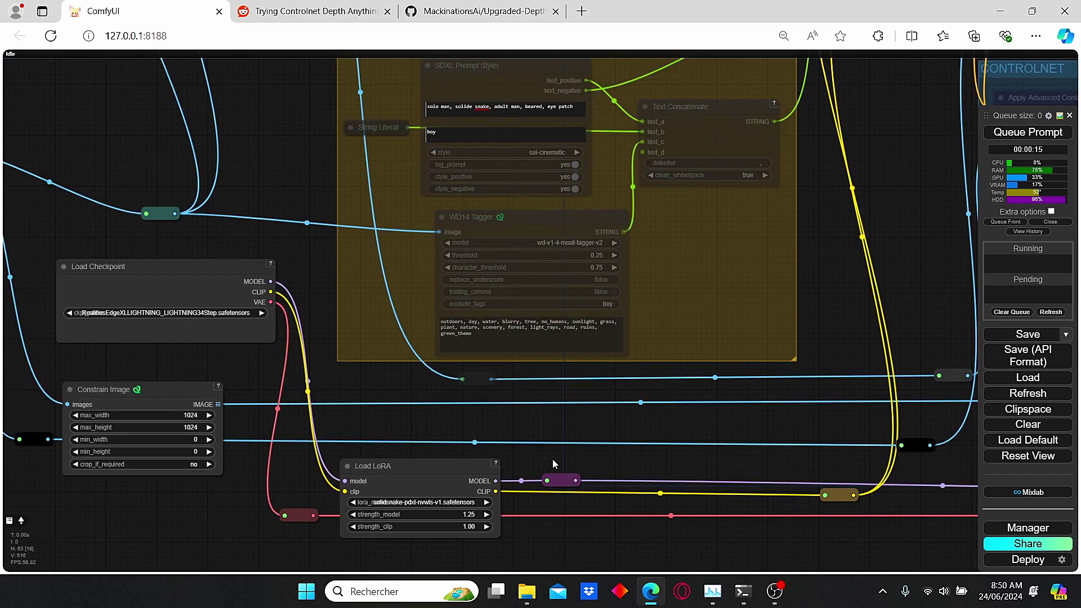
click(437, 469)
scroll(437, 469, down, 4)
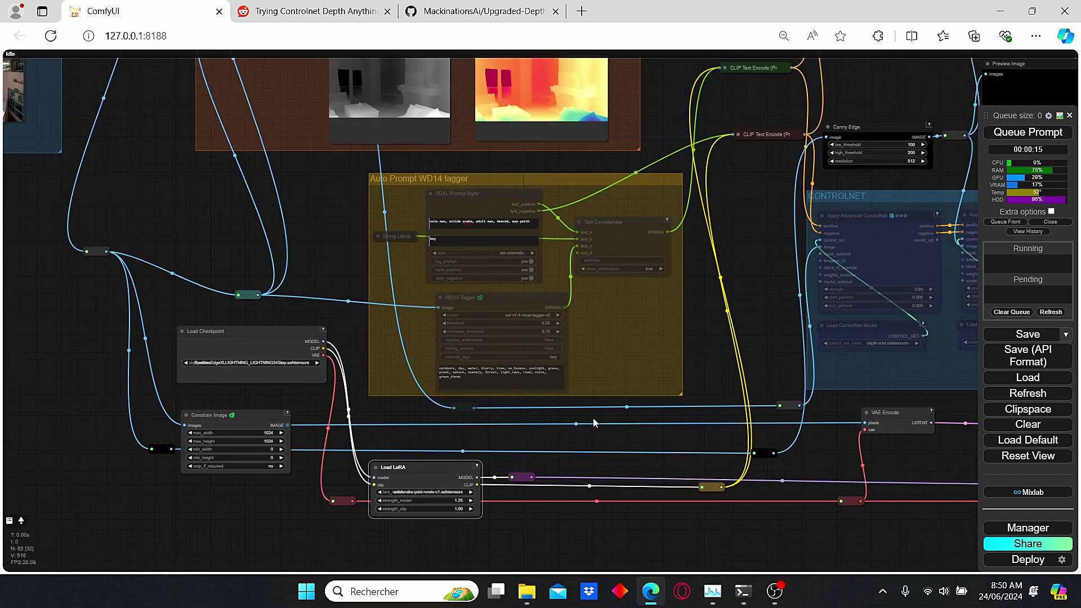
key(ctrl+b)
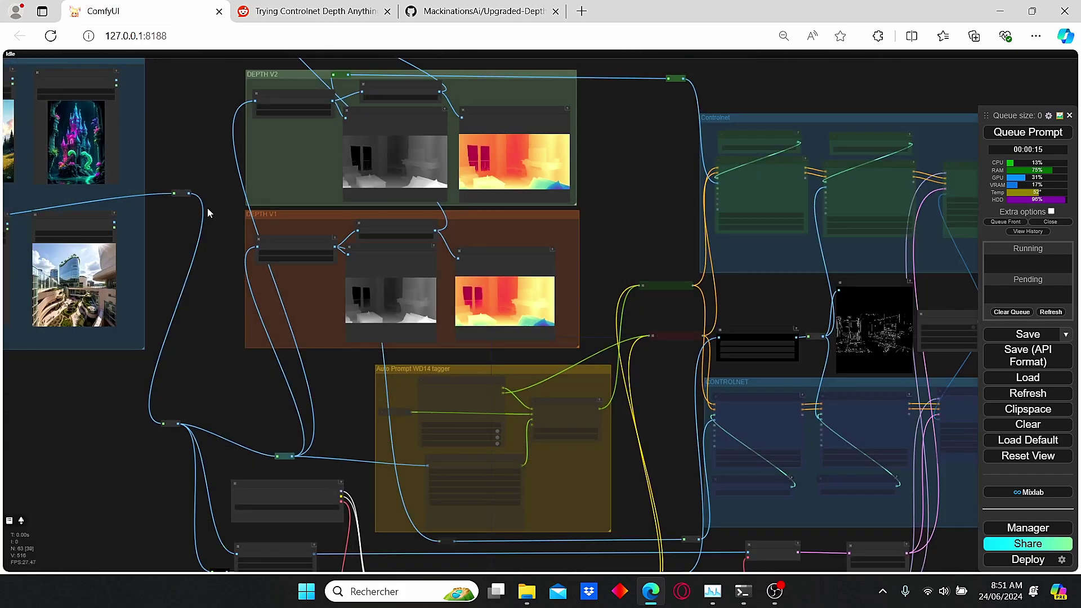
Examine the Depth V2 and Depth V1 groups with their Depth Anything nodes and previews, and the Load Image nodes in the Images group
drag(207, 208, 394, 254)
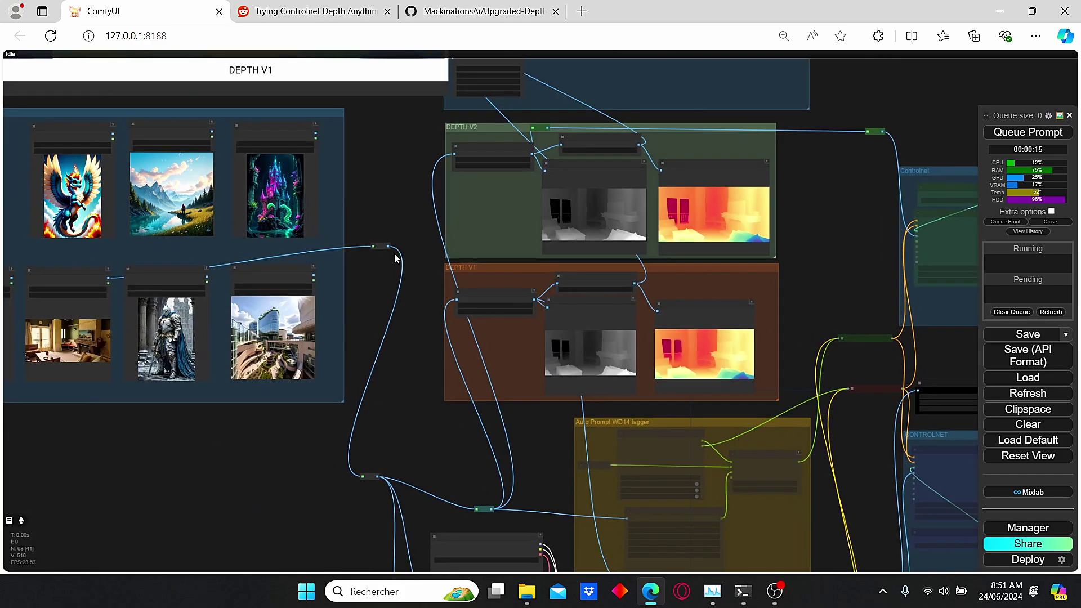
scroll(394, 259, up, 3)
scroll(495, 185, up, 5)
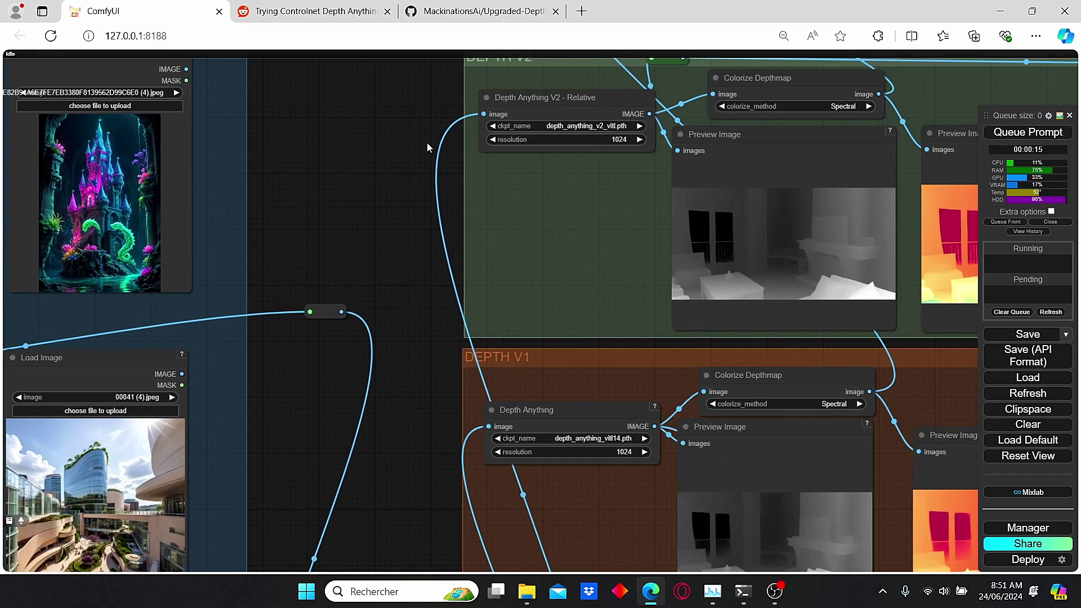
scroll(485, 197, up, 1)
drag(500, 203, 356, 206)
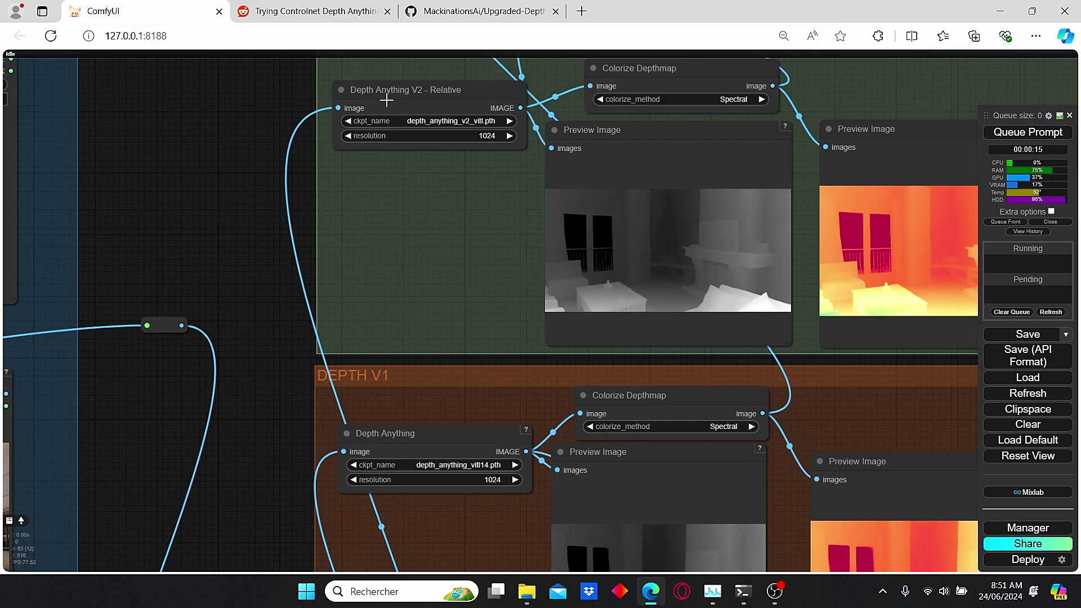
drag(451, 222, 332, 280)
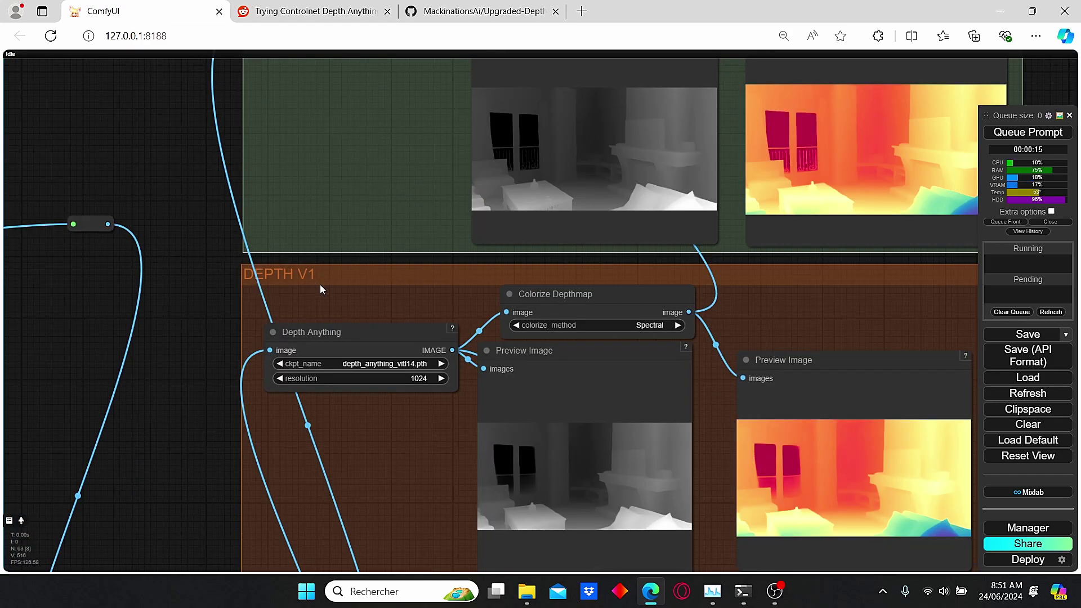
scroll(383, 334, down, 4)
drag(327, 363, 447, 374)
scroll(454, 269, up, 3)
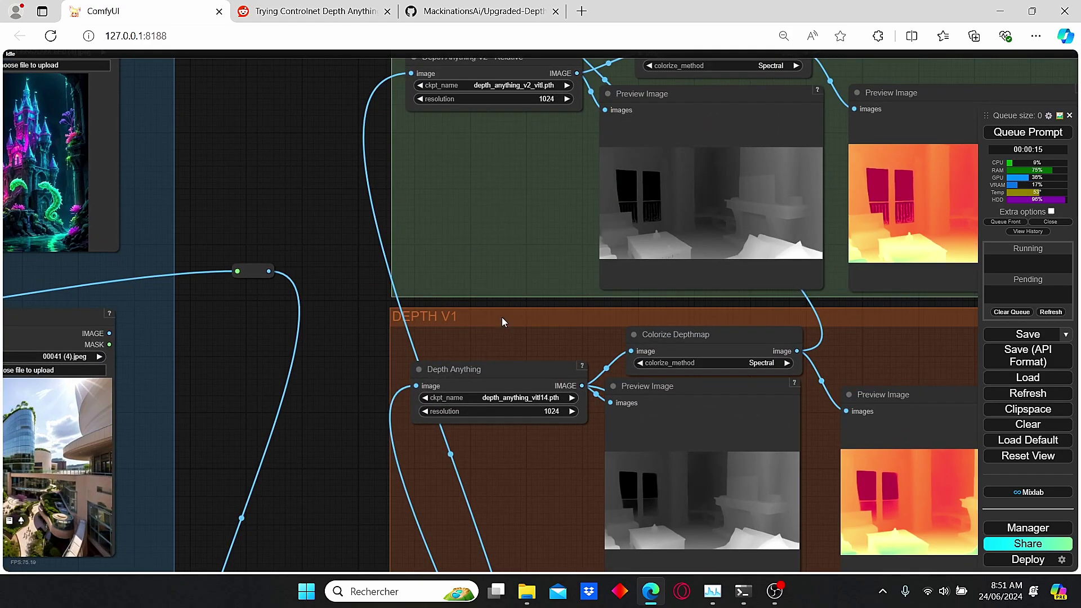
scroll(272, 86, up, 1)
drag(270, 89, 398, 303)
scroll(338, 305, down, 5)
drag(321, 303, 660, 164)
scroll(200, 217, down, 3)
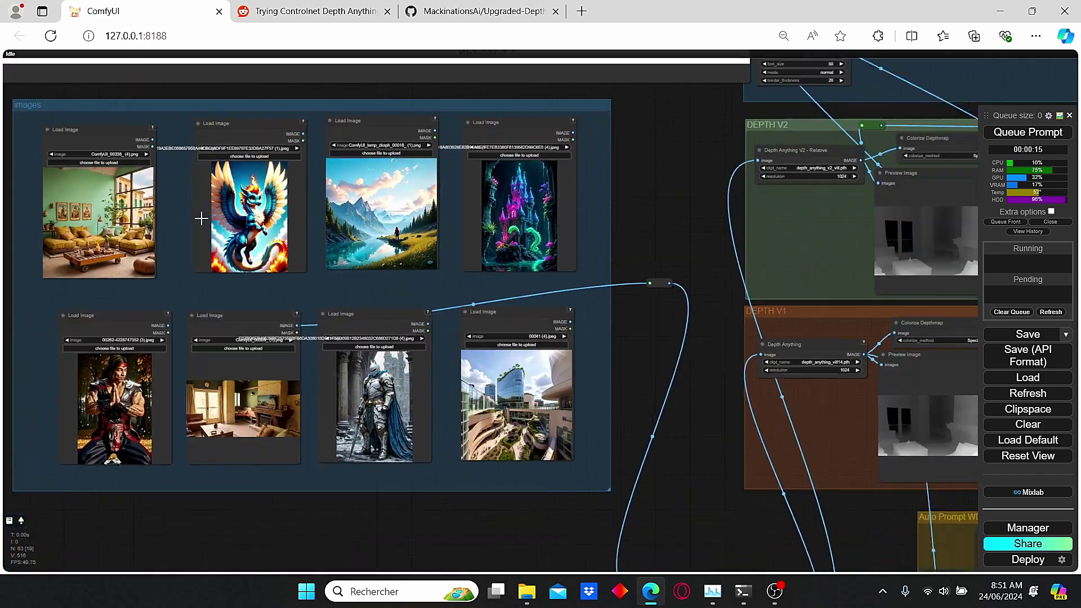
Shrink the large depth comparison preview and move it across the depth map group, to the other side of the CR Simple Image Compare node
scroll(329, 324, down, 1)
drag(371, 241, 460, 324)
drag(86, 76, 1034, 44)
drag(513, 159, 174, 140)
scroll(217, 196, up, 8)
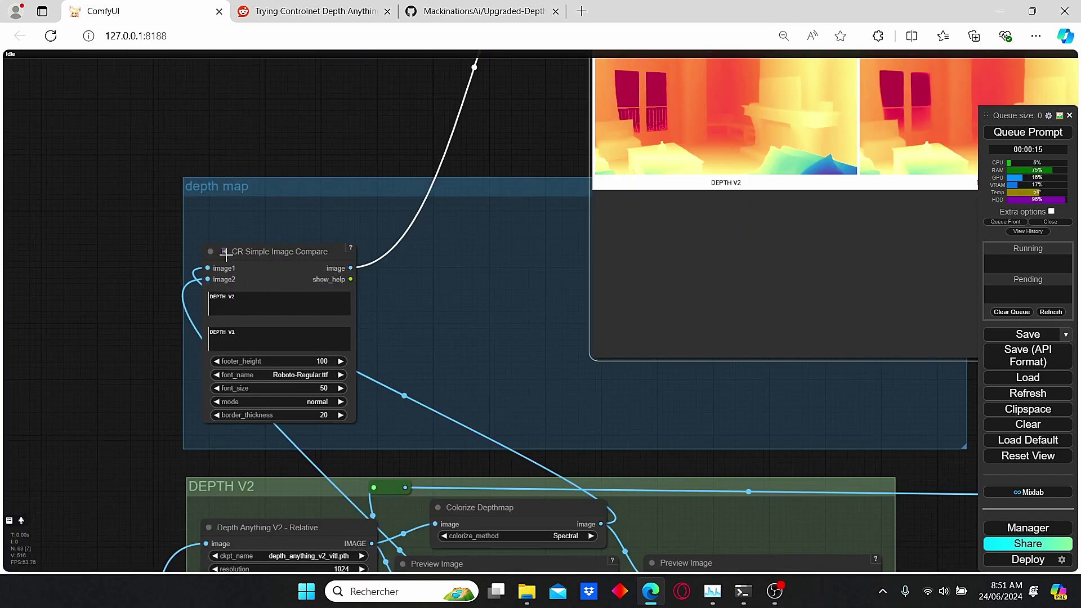
scroll(547, 389, down, 5)
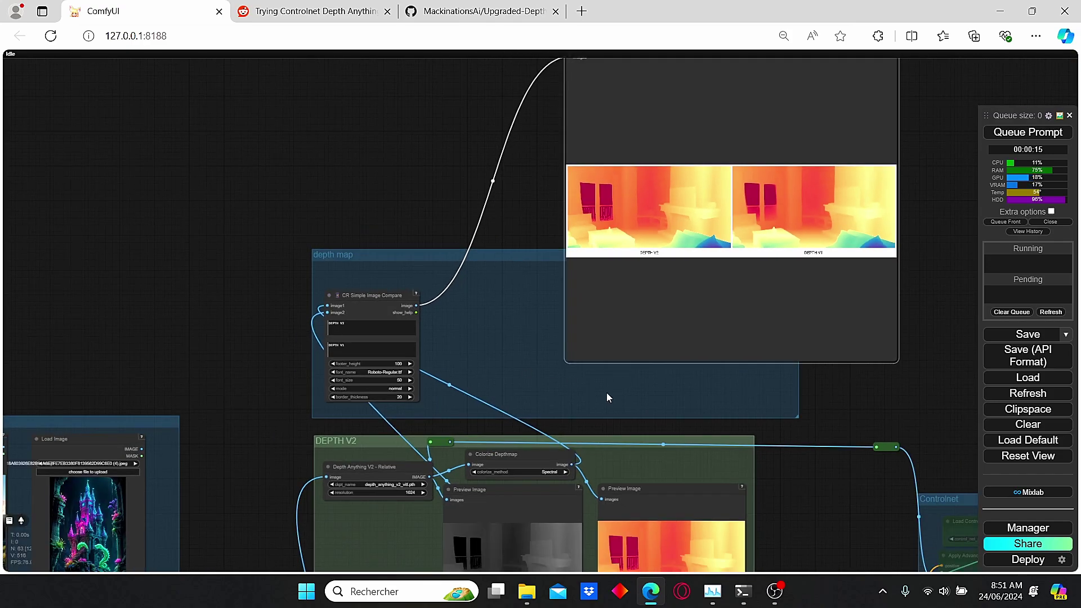
Examine the upper Controlnet group's depth and scribble SDXL models, Apply Advanced ControlNet settings and KSampler
drag(957, 478, 560, 244)
drag(848, 223, 701, 130)
scroll(702, 133, right, 4)
scroll(619, 169, down, 1)
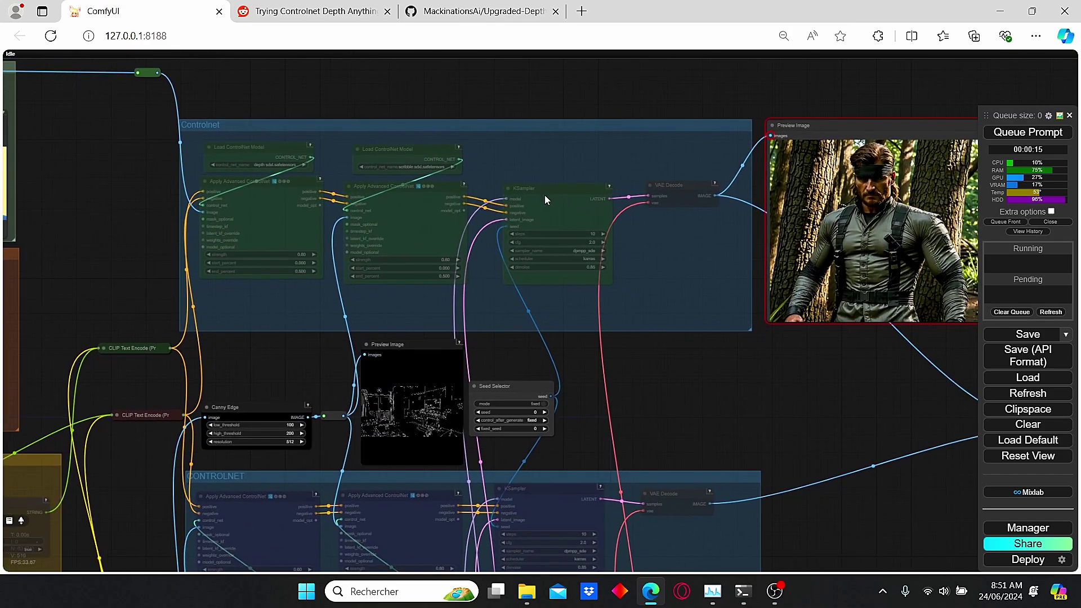
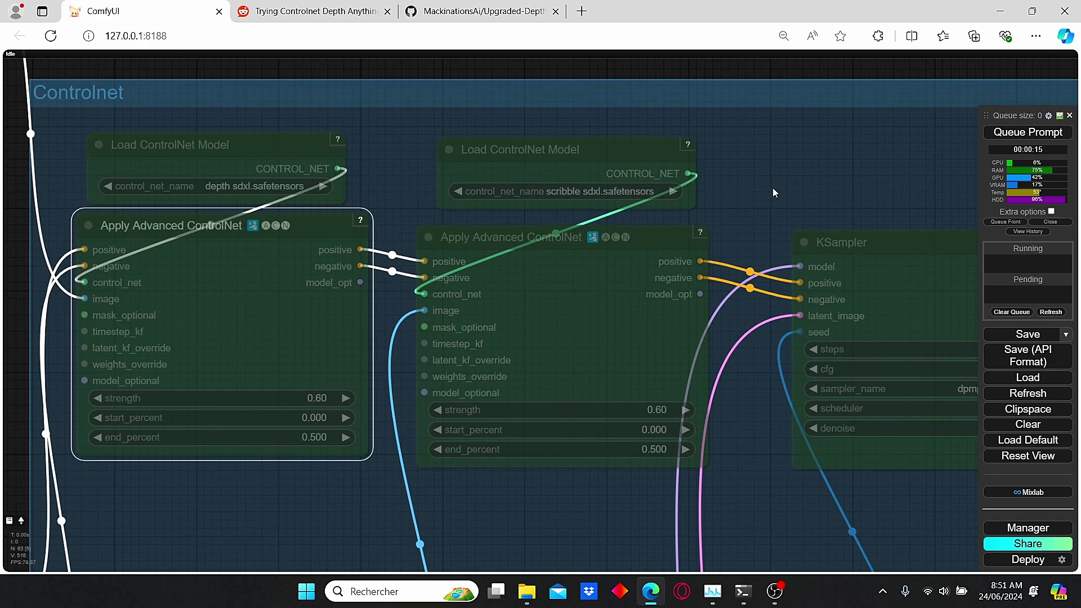
scroll(772, 203, down, 2)
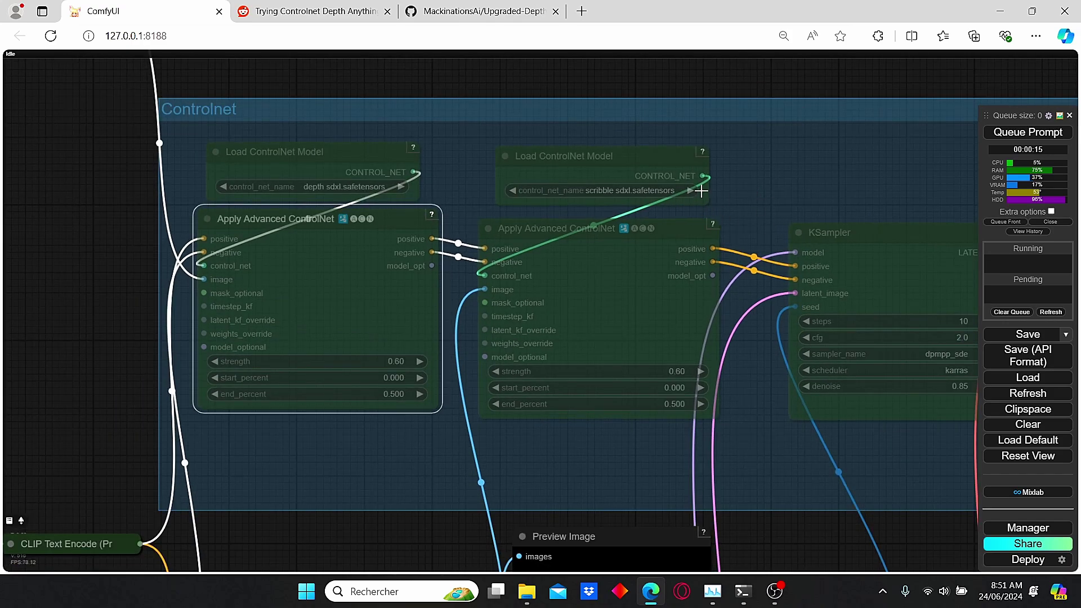
scroll(577, 225, up, 1)
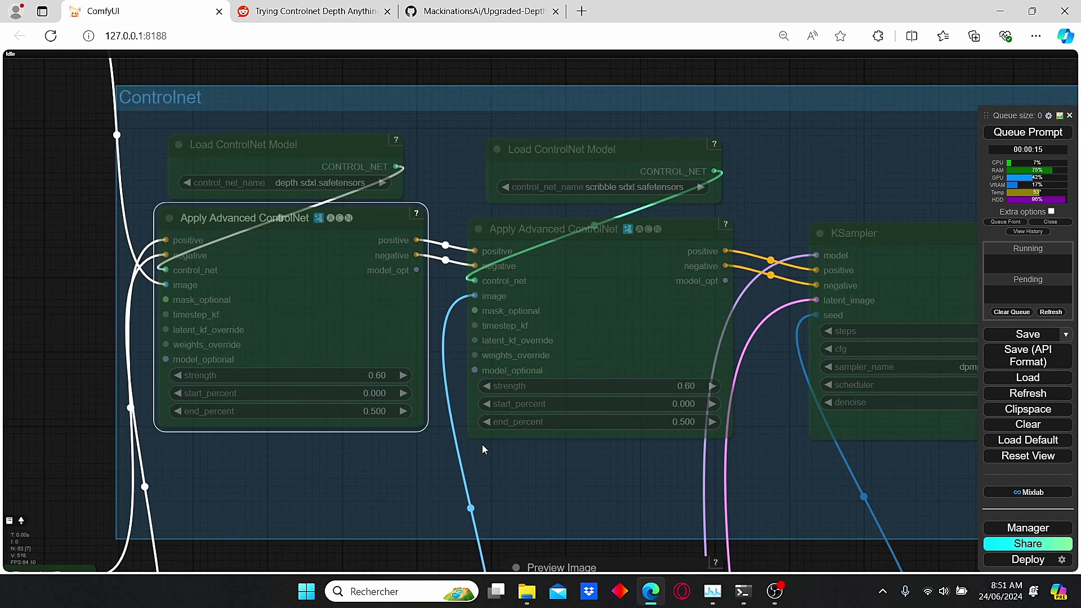
Shift the Canny Edge node slightly down and to the left, clear of the reroute node beside it
scroll(482, 445, down, 2)
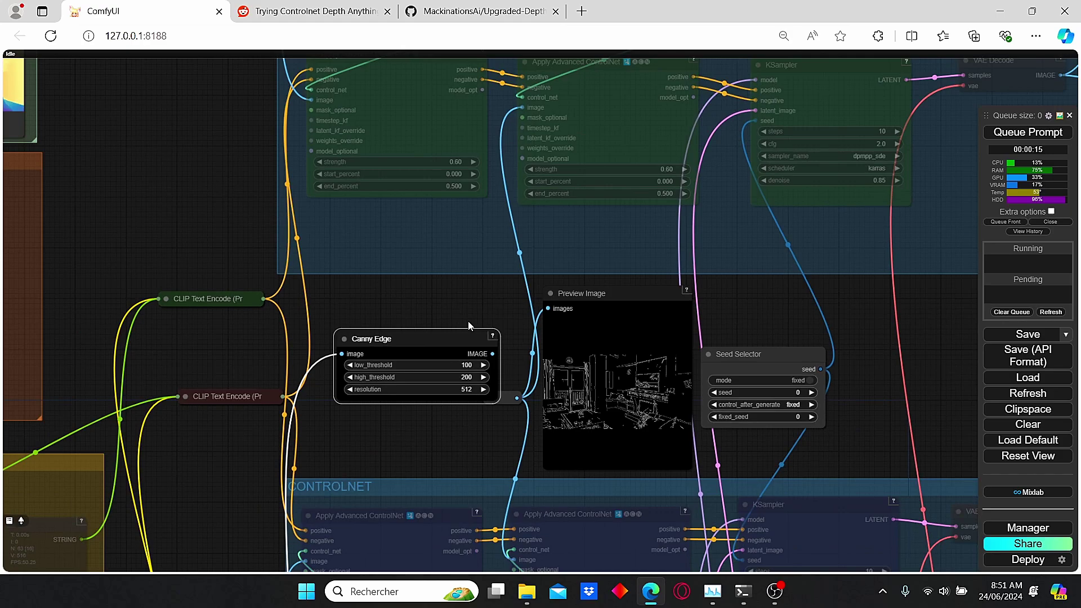
scroll(469, 326, up, 1)
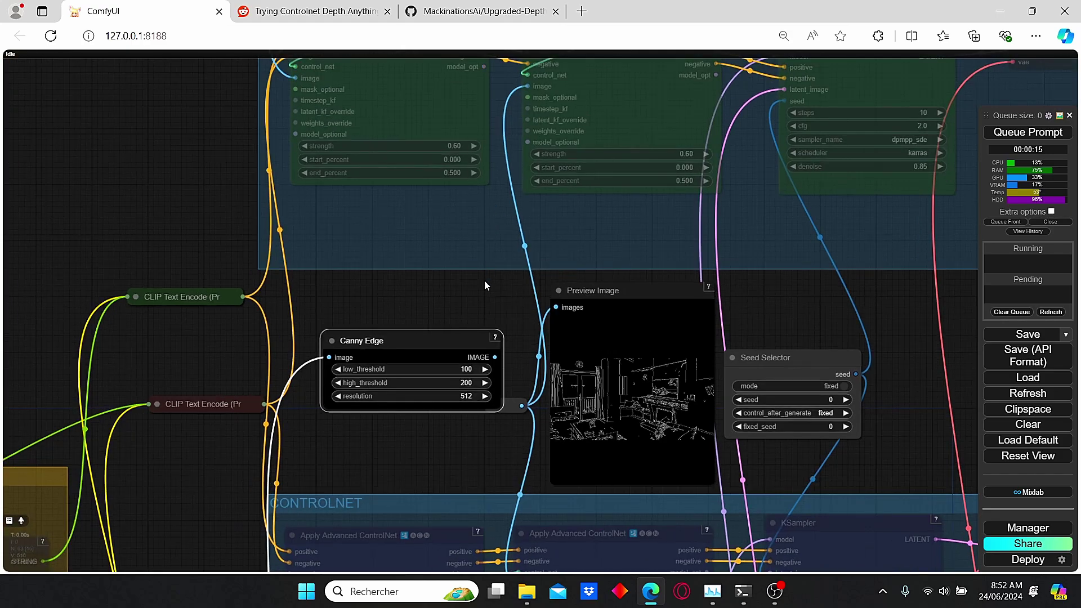
scroll(485, 281, down, 1)
drag(448, 328, 433, 350)
drag(770, 293, 697, 293)
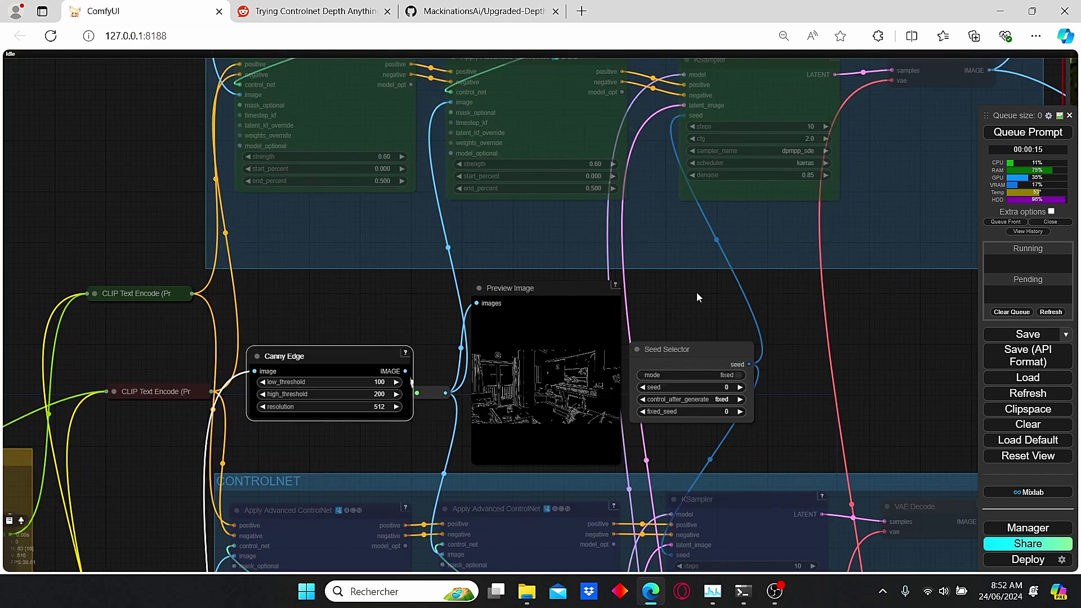
Examine the Canny edge preview image up close and its connections to the ControlNet nodes
scroll(697, 293, down, 3)
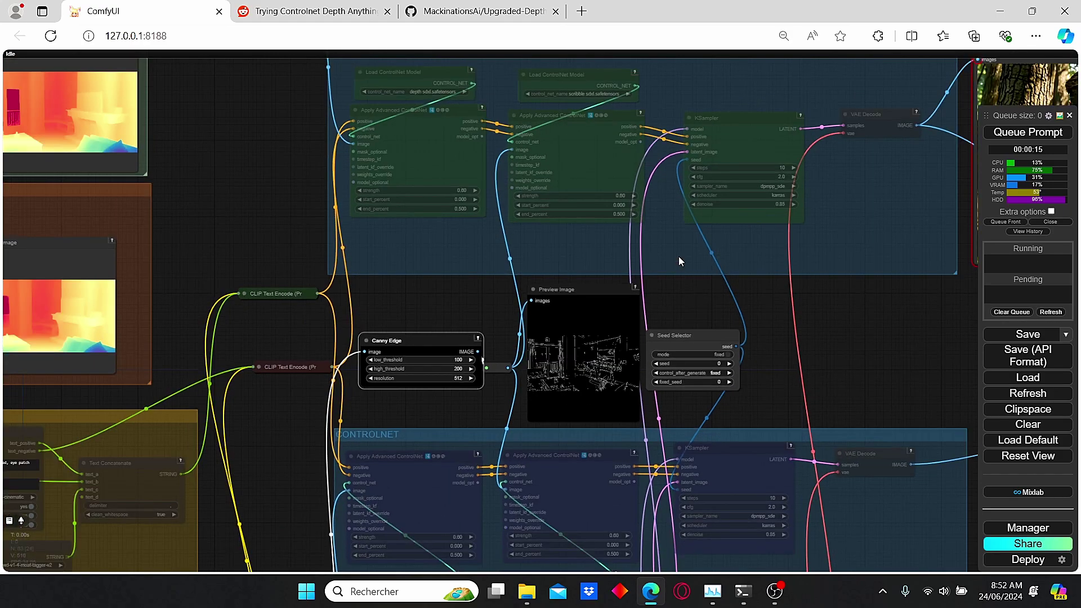
scroll(677, 256, up, 7)
scroll(445, 482, up, 5)
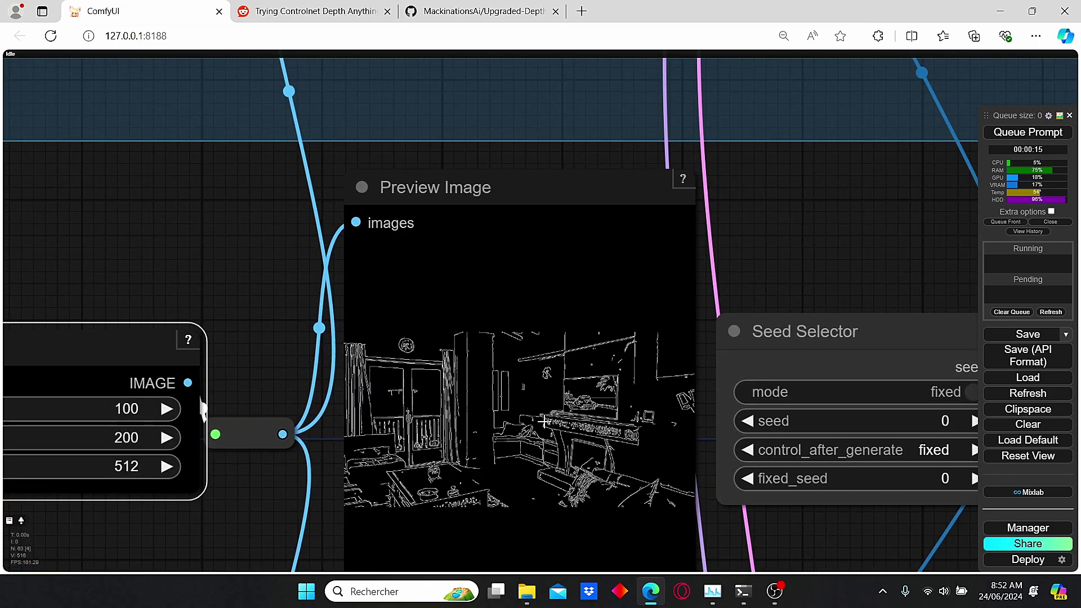
scroll(571, 437, down, 9)
drag(676, 315, 539, 430)
scroll(694, 273, up, 2)
scroll(694, 275, down, 5)
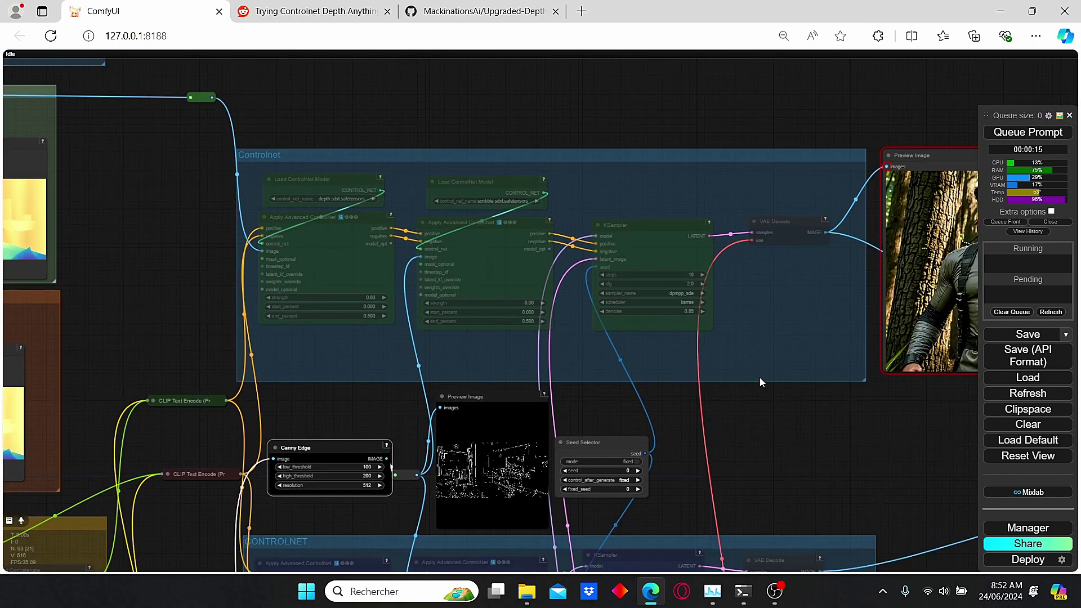
Examine the lower CONTROLNET group against the upper one, including the shared Seed Selector and the links to the image comparison node
drag(761, 376, 696, 109)
scroll(696, 109, down, 2)
drag(242, 317, 179, 246)
scroll(185, 244, up, 3)
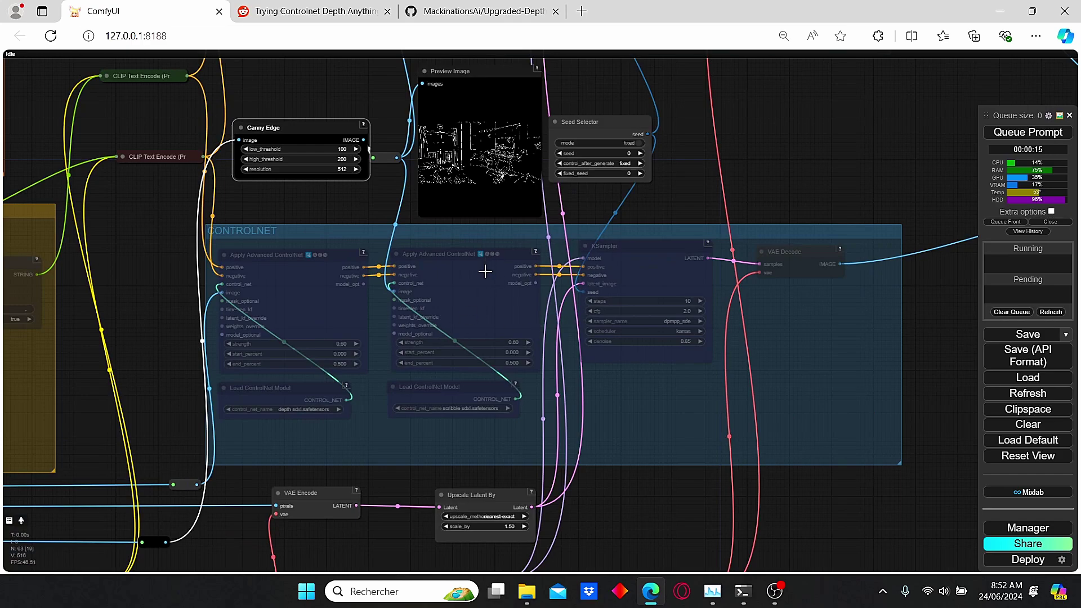
scroll(534, 251, down, 3)
drag(665, 149, 643, 218)
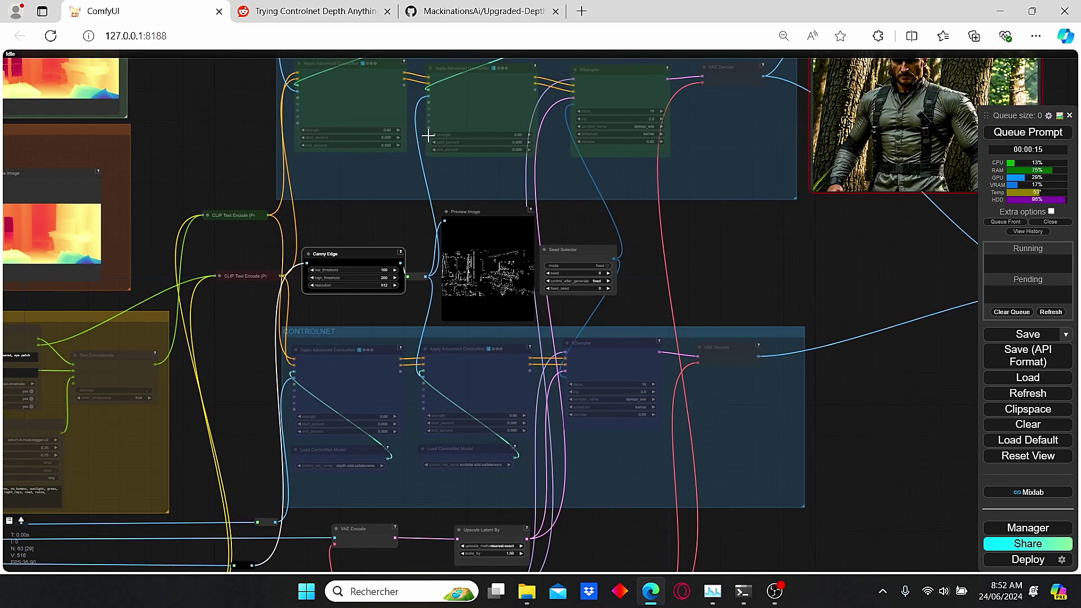
scroll(244, 383, up, 2)
scroll(407, 322, down, 2)
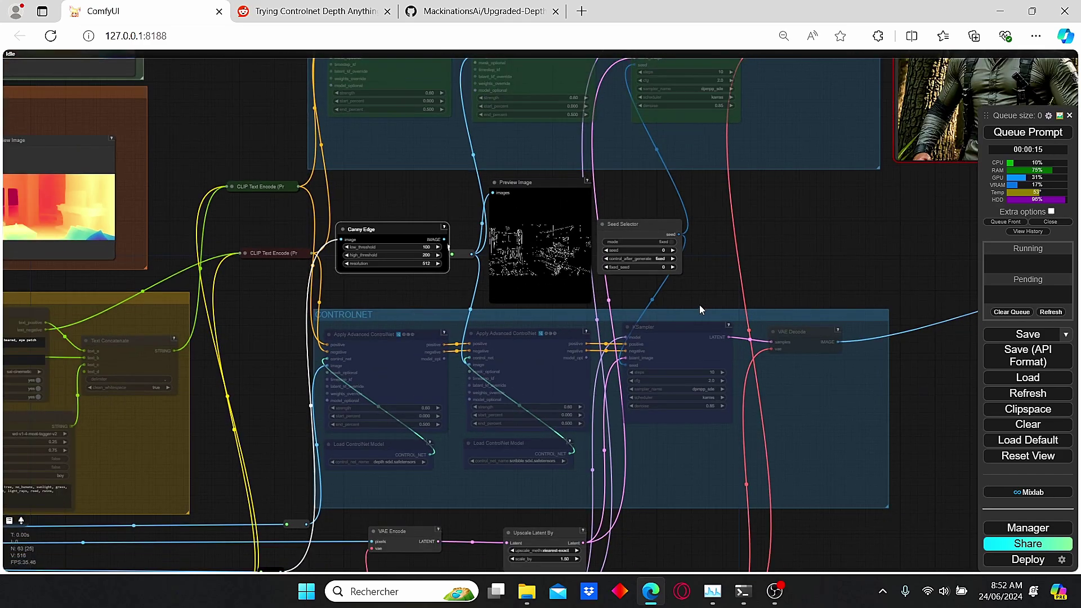
drag(899, 229, 640, 215)
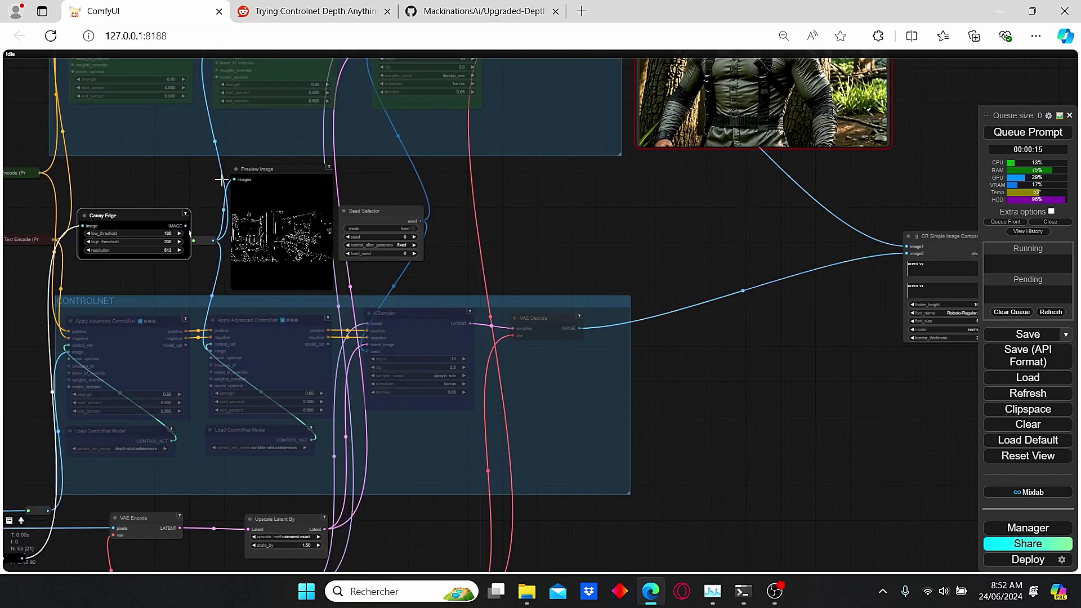
drag(238, 147, 303, 320)
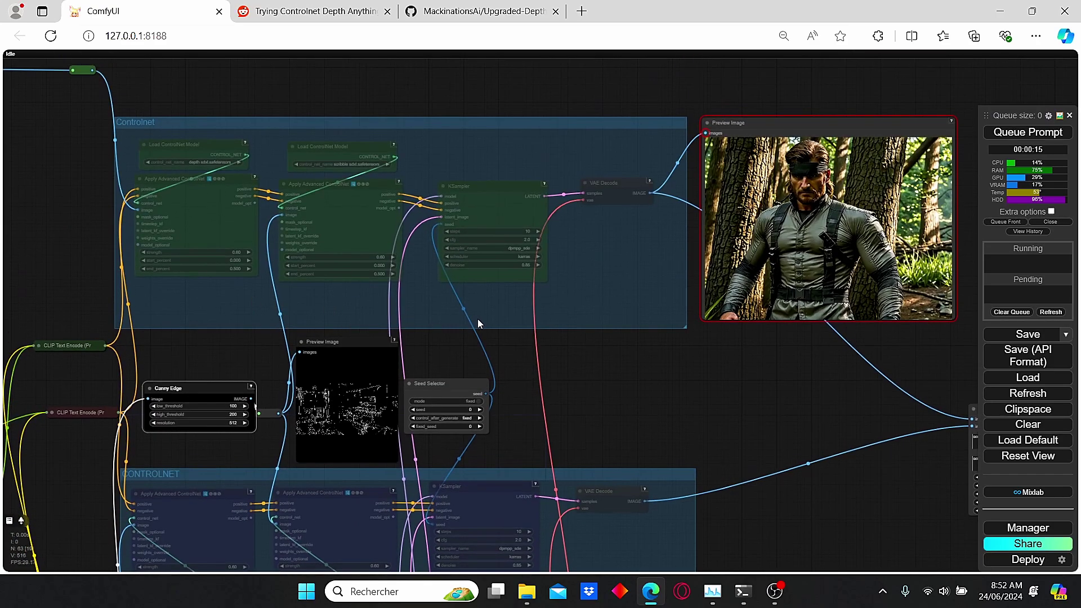
Shift the WD14 Tagger node slightly up and to the left within the Auto Prompt group
drag(796, 347, 828, 357)
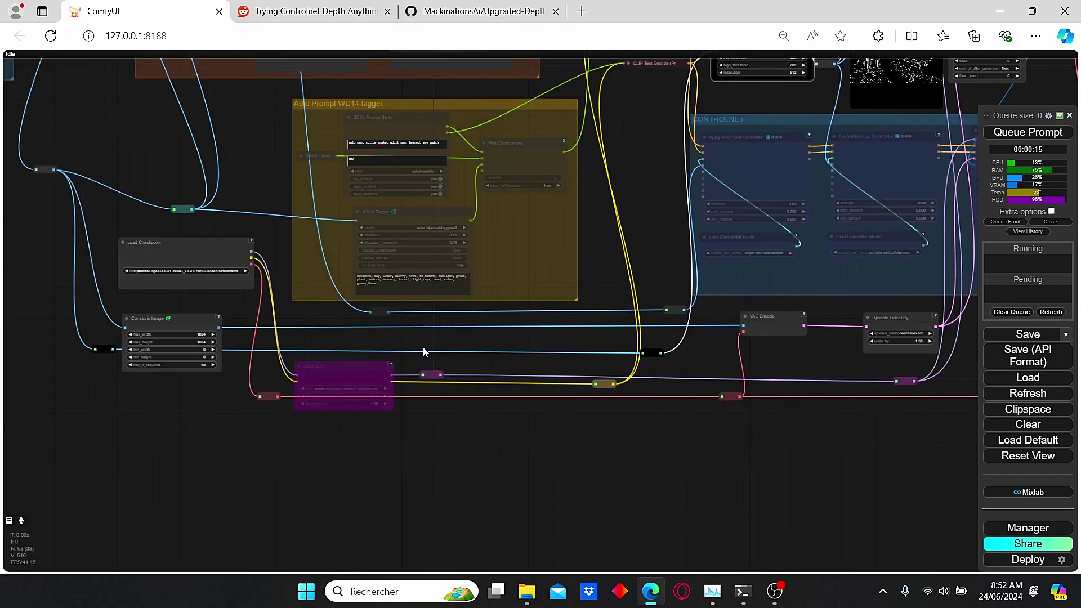
scroll(453, 352, up, 4)
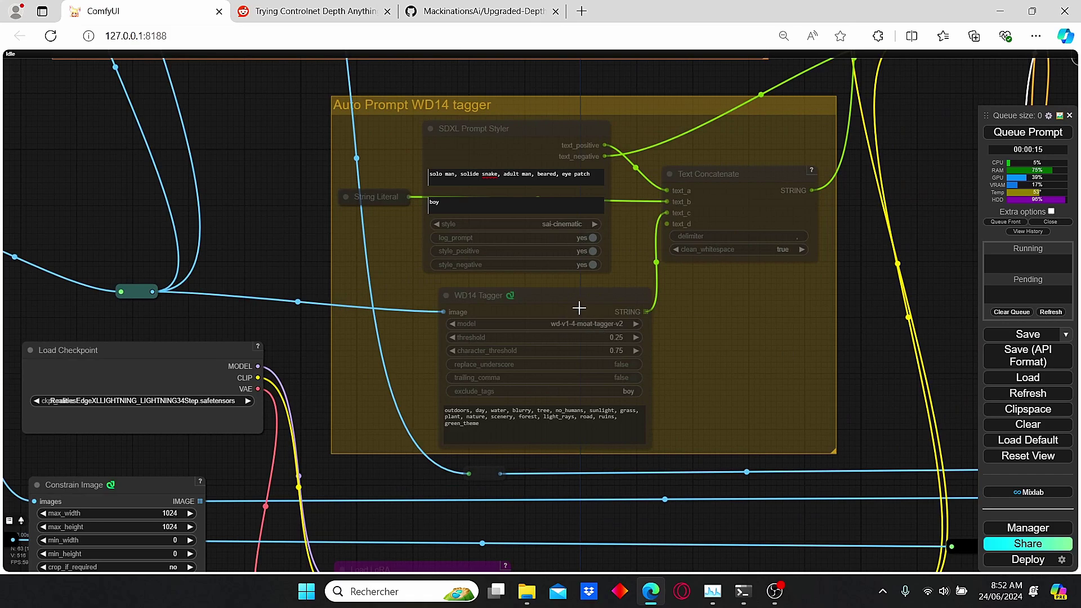
drag(579, 308, 564, 304)
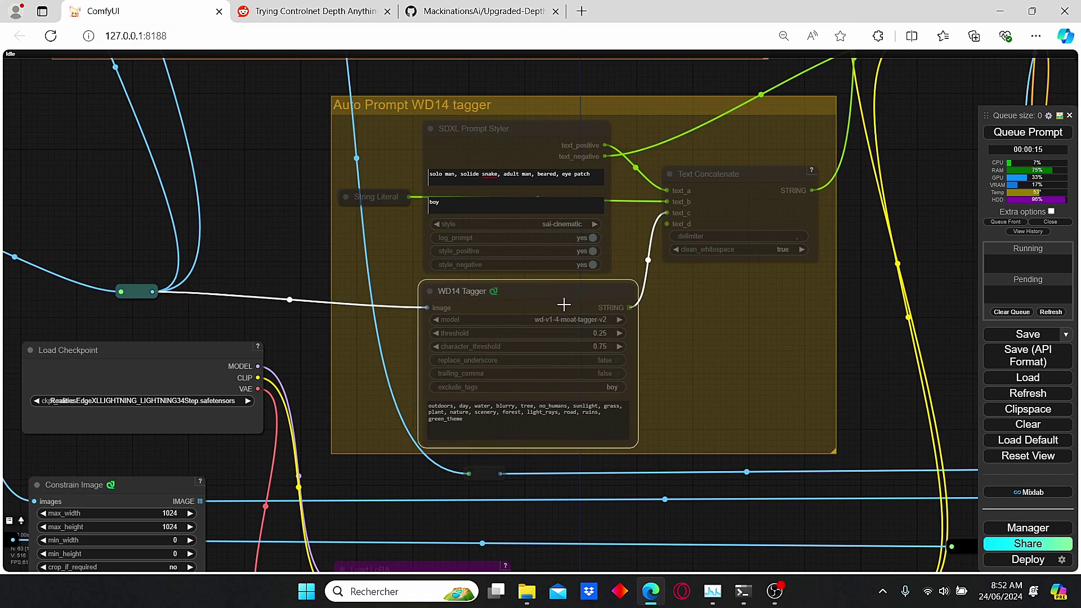
Examine how the image feeds the WD14 Tagger and how its tags pass through Text Concatenate to the CLIP Text Encode nodes
scroll(430, 323, down, 3)
drag(174, 234, 535, 227)
scroll(535, 227, down, 3)
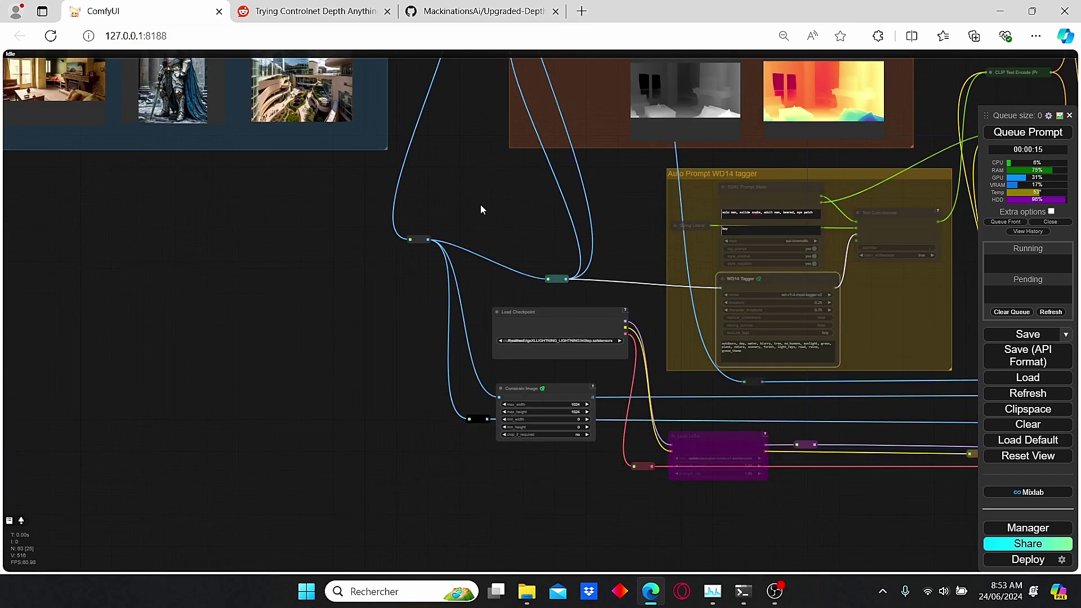
drag(451, 174, 452, 325)
scroll(528, 367, up, 5)
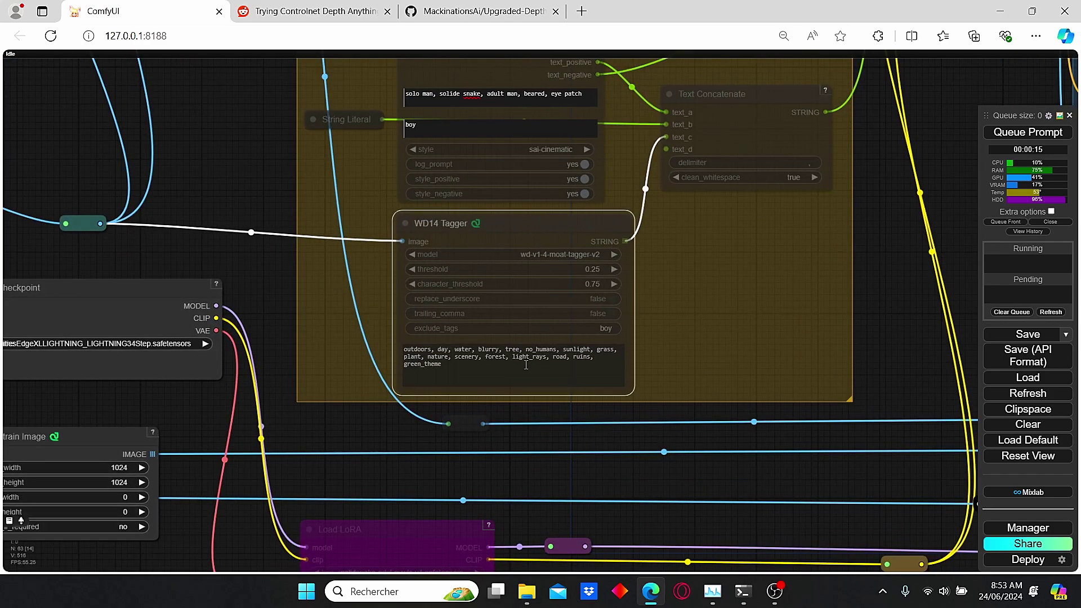
scroll(678, 218, down, 4)
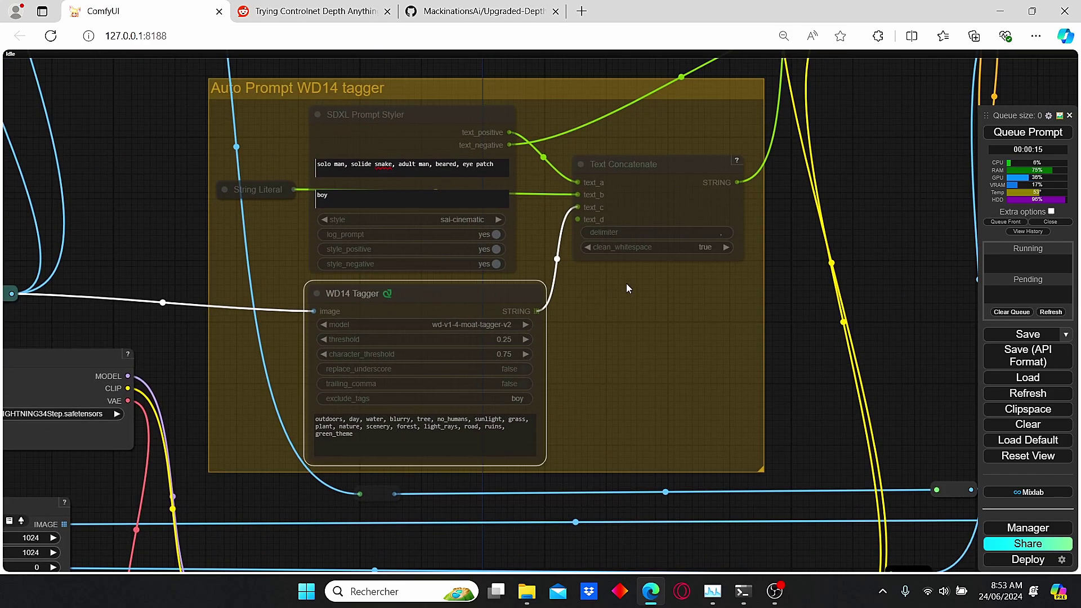
drag(815, 177, 536, 327)
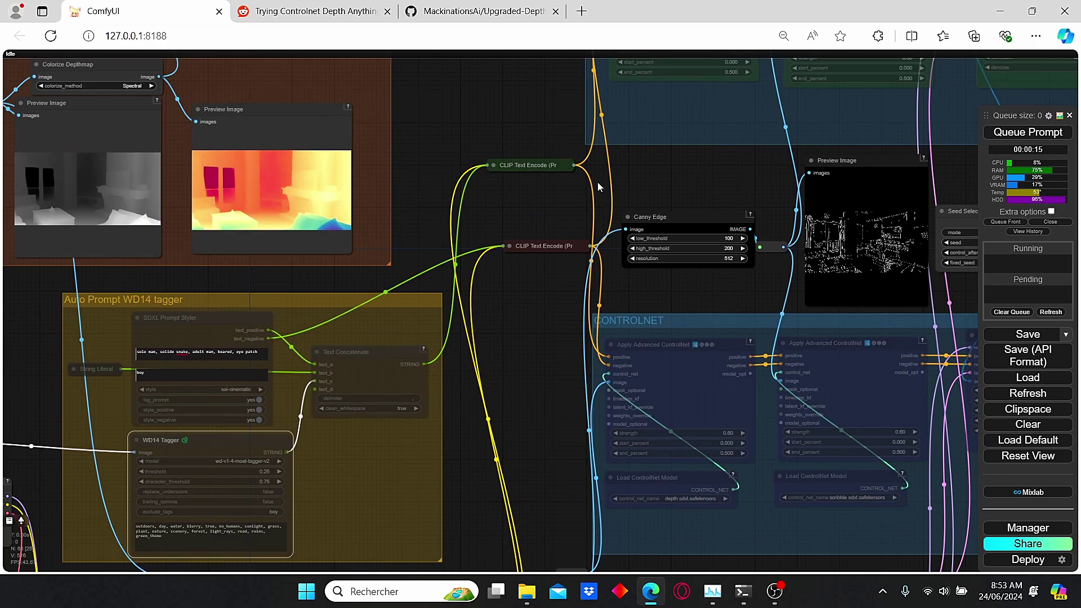
Move the Preview Image node of the DEPTH V2/V1 comparison out of the depth map group to the empty area above the images group
drag(598, 185, 602, 211)
scroll(284, 335, up, 3)
drag(378, 366, 656, 273)
scroll(282, 379, down, 3)
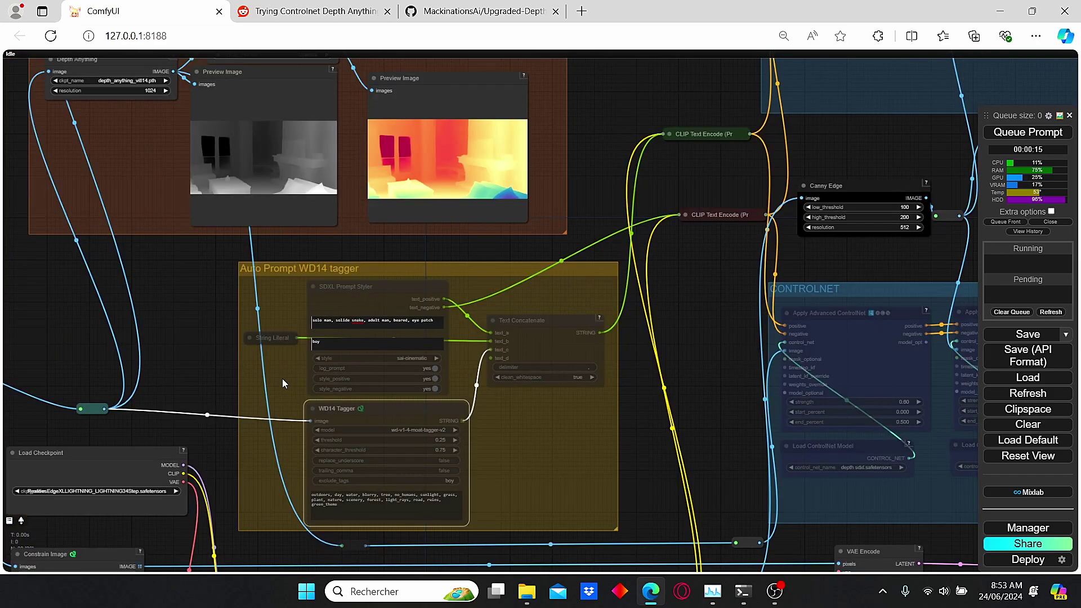
scroll(282, 378, down, 5)
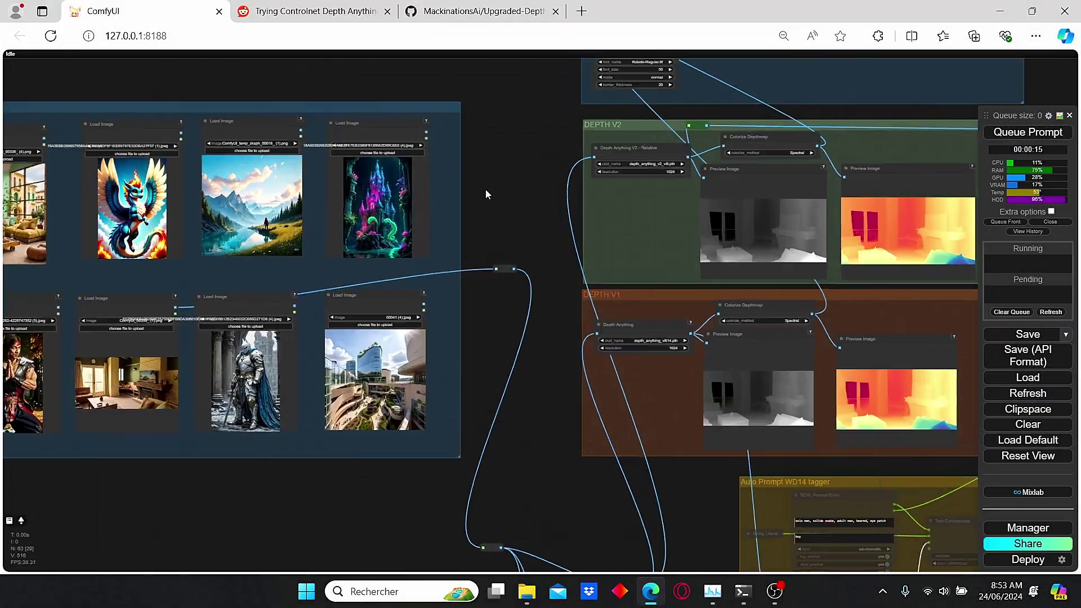
scroll(486, 194, down, 1)
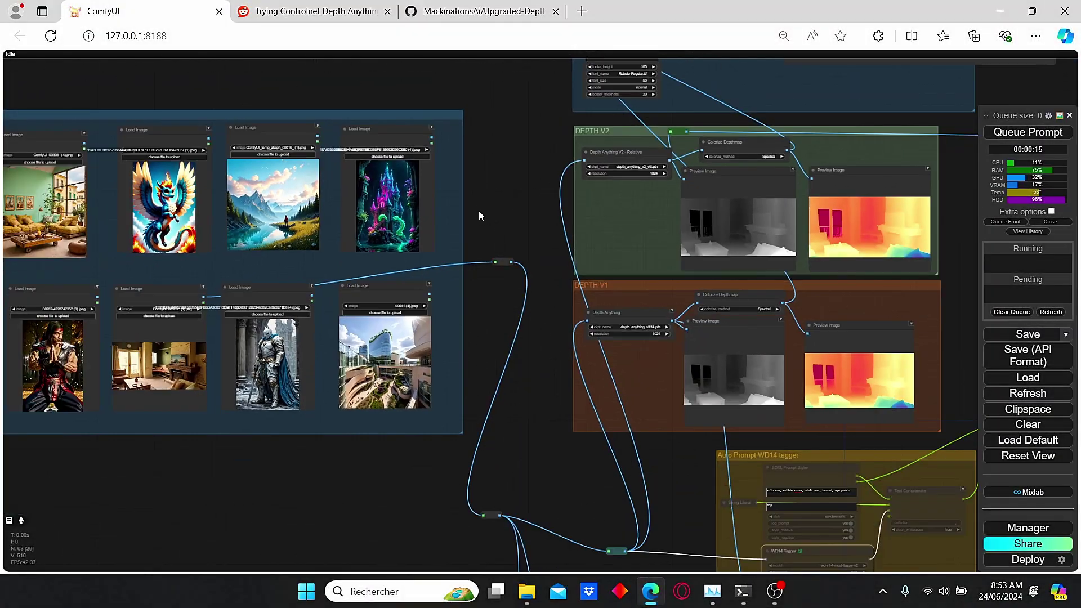
drag(528, 165, 423, 414)
drag(893, 75, 324, 120)
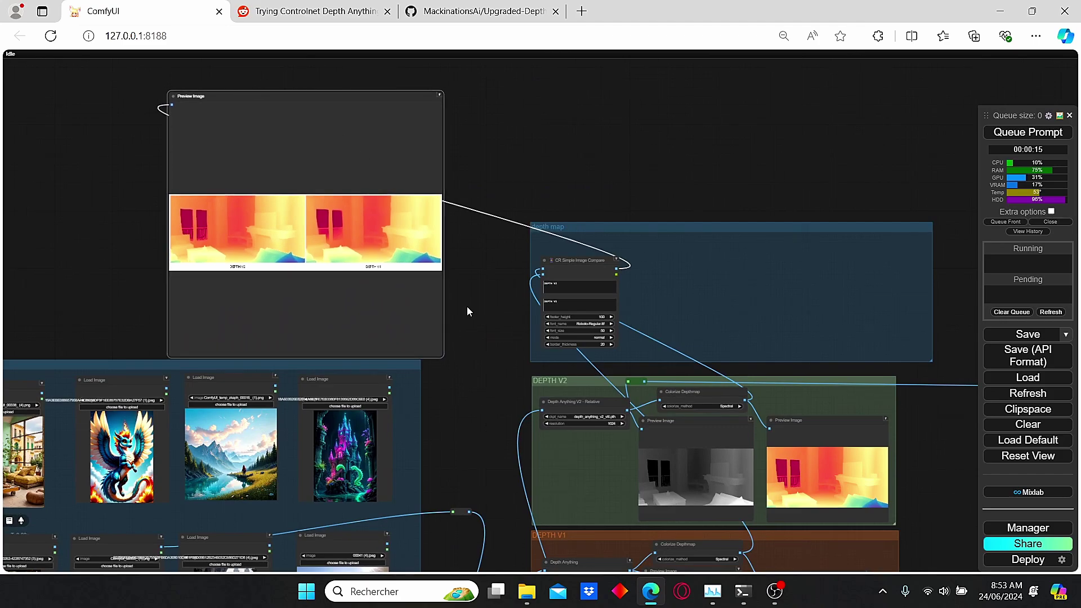
Widen the comparison's Preview Image node to roughly the images group's width and shift it left to sit directly above that group
scroll(467, 311, up, 4)
drag(480, 413, 1003, 277)
scroll(540, 270, down, 3)
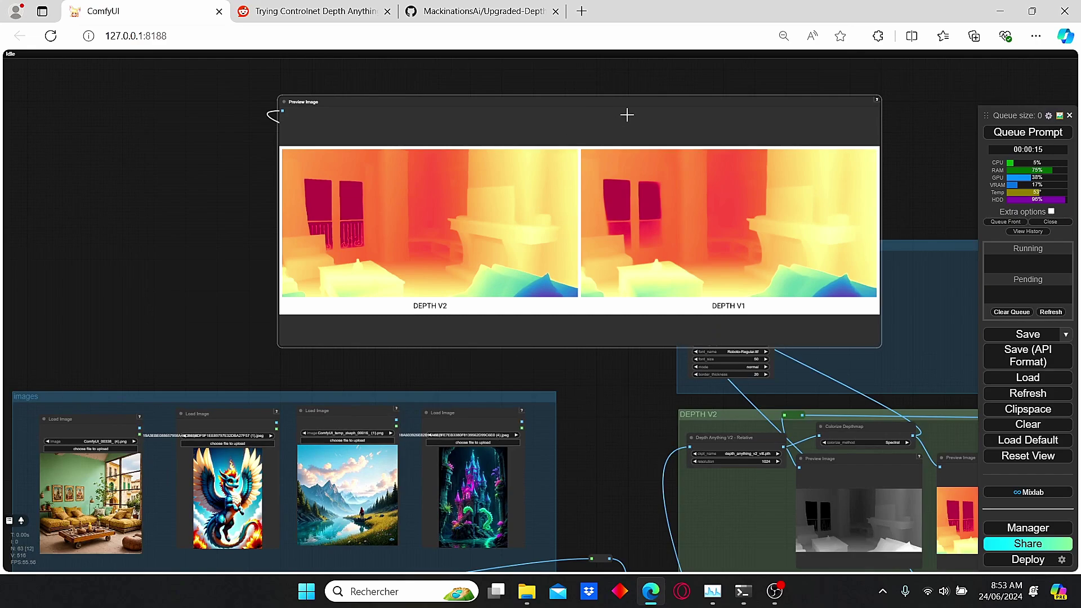
drag(627, 115, 347, 135)
Examine the Auto Prompt WD14 tagger group and its links to the neighbouring CLIP Text Encode and depth groups
drag(610, 399, 724, 286)
drag(677, 385, 606, 280)
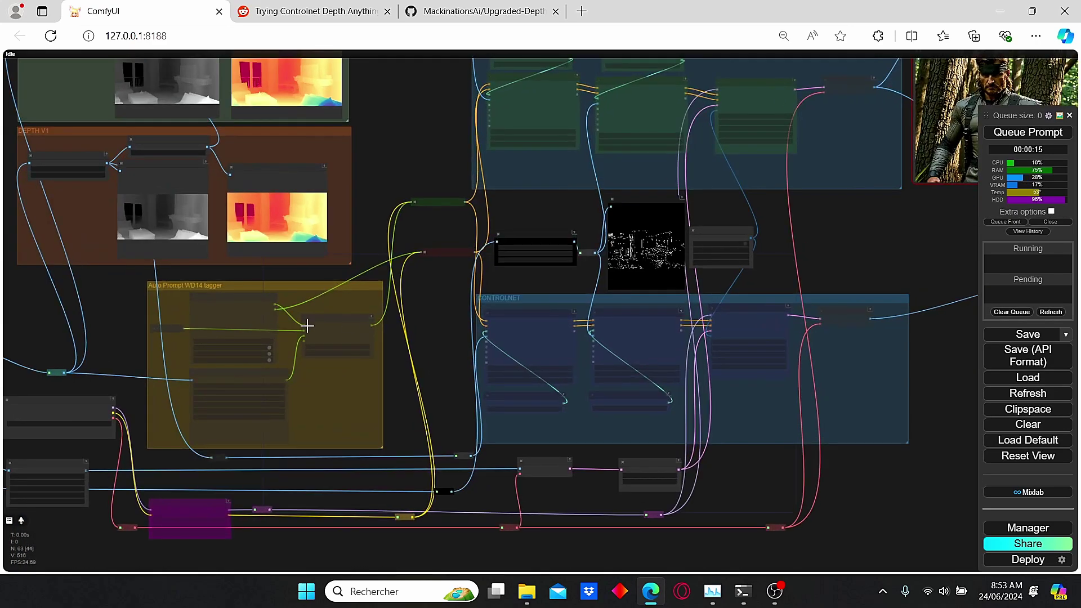
scroll(307, 326, up, 3)
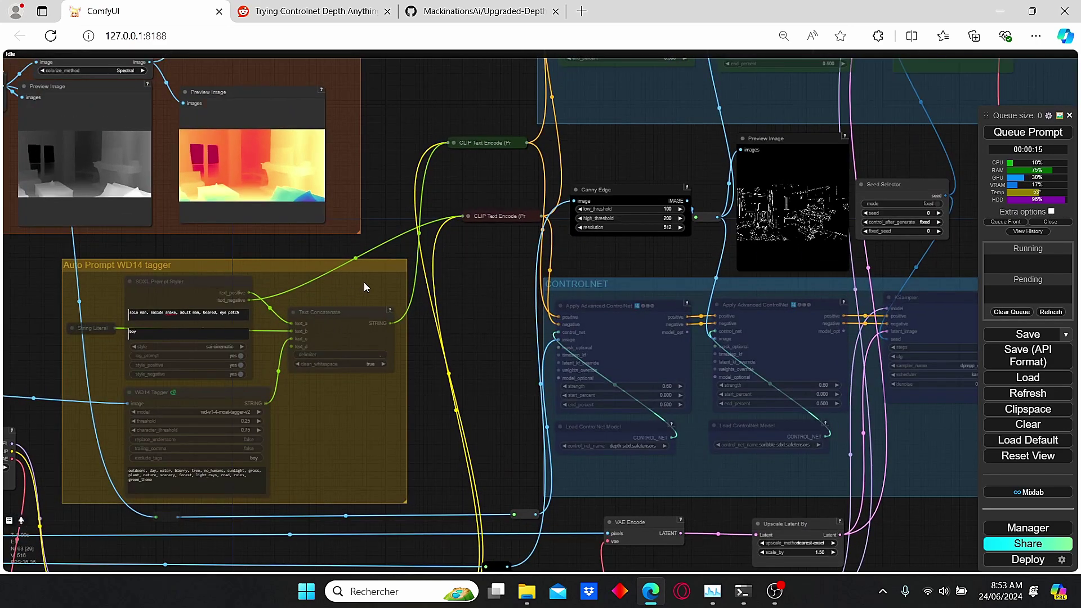
scroll(364, 282, up, 2)
right_click(381, 279)
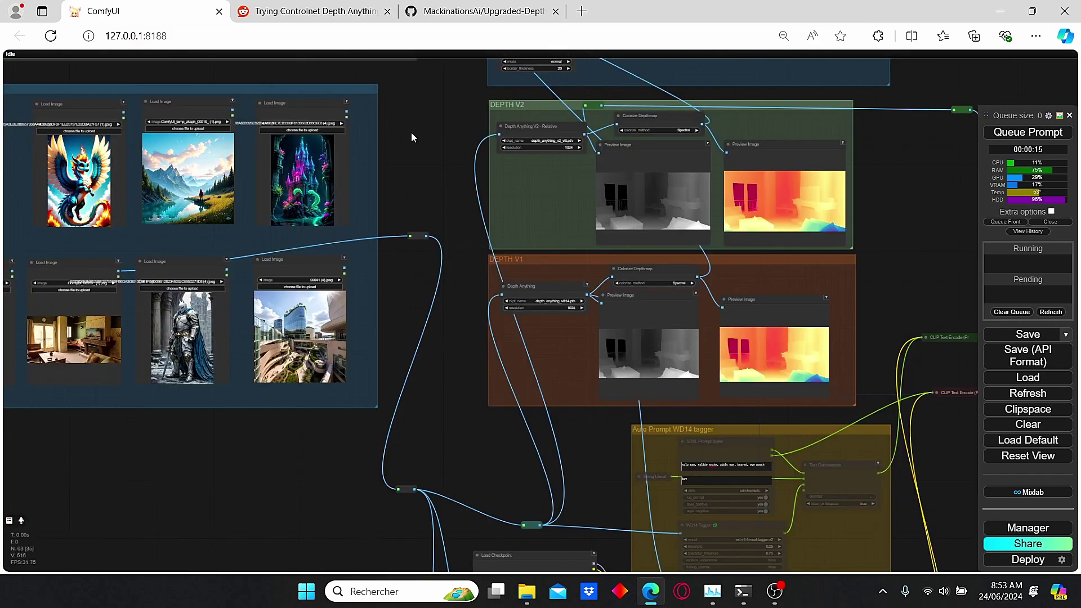
scroll(470, 197, up, 2)
Compare the DEPTH V2 and DEPTH V1 maps of the fireplace room up close, focusing on the windows and balcony railings
drag(411, 133, 526, 399)
scroll(431, 212, up, 1)
scroll(525, 399, up, 5)
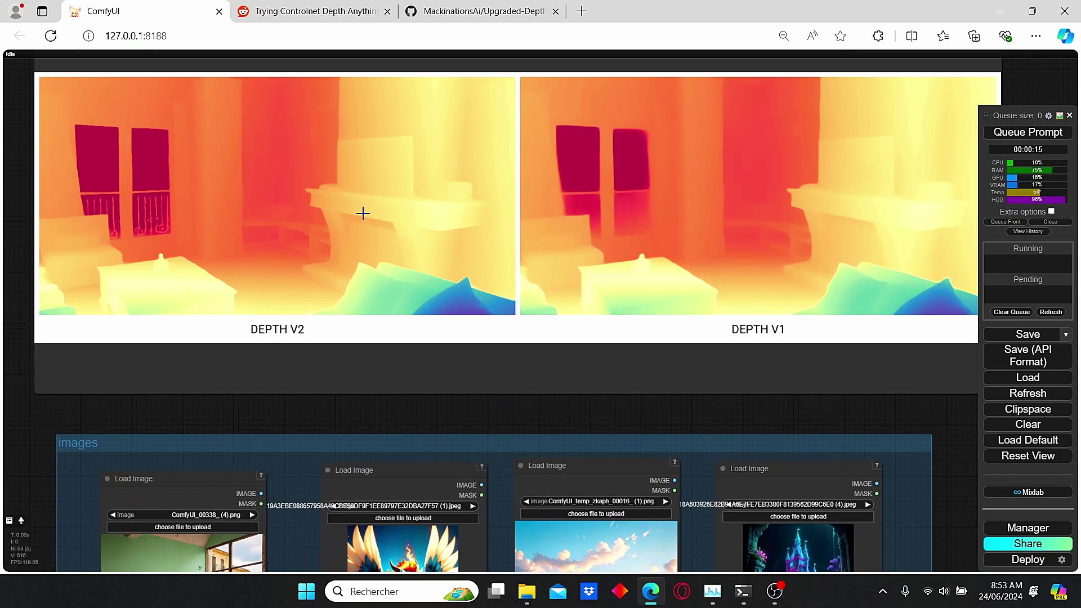
scroll(363, 214, down, 1)
drag(501, 371, 349, 397)
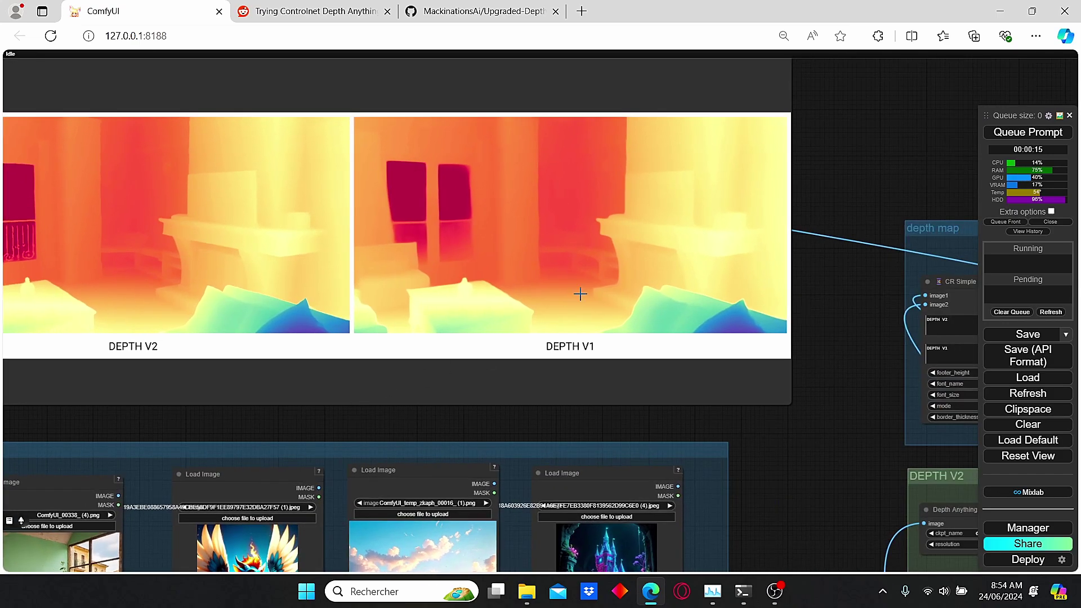
scroll(418, 251, up, 7)
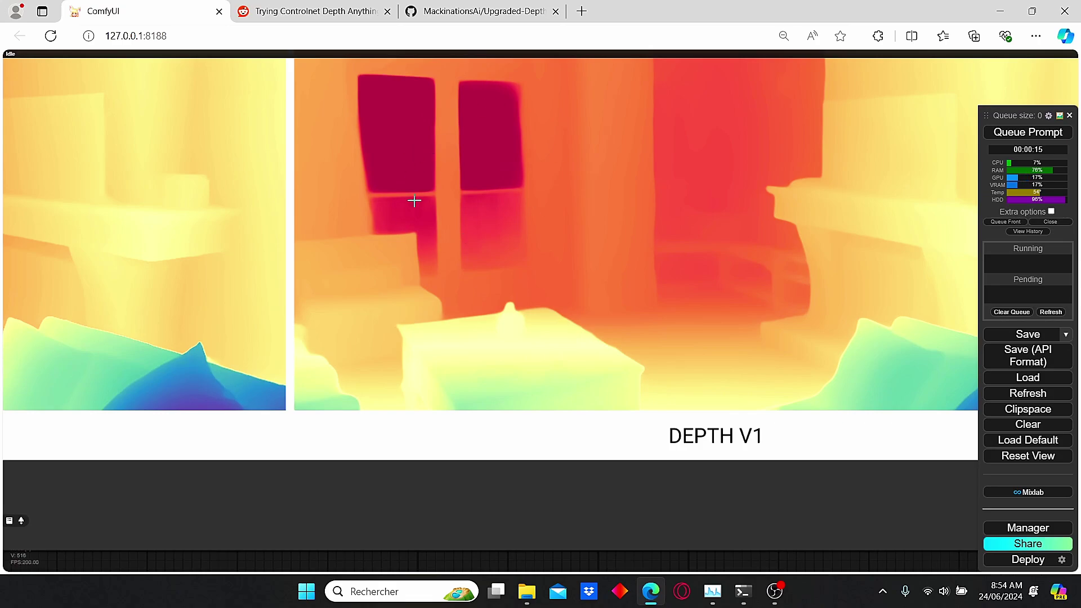
scroll(401, 238, down, 4)
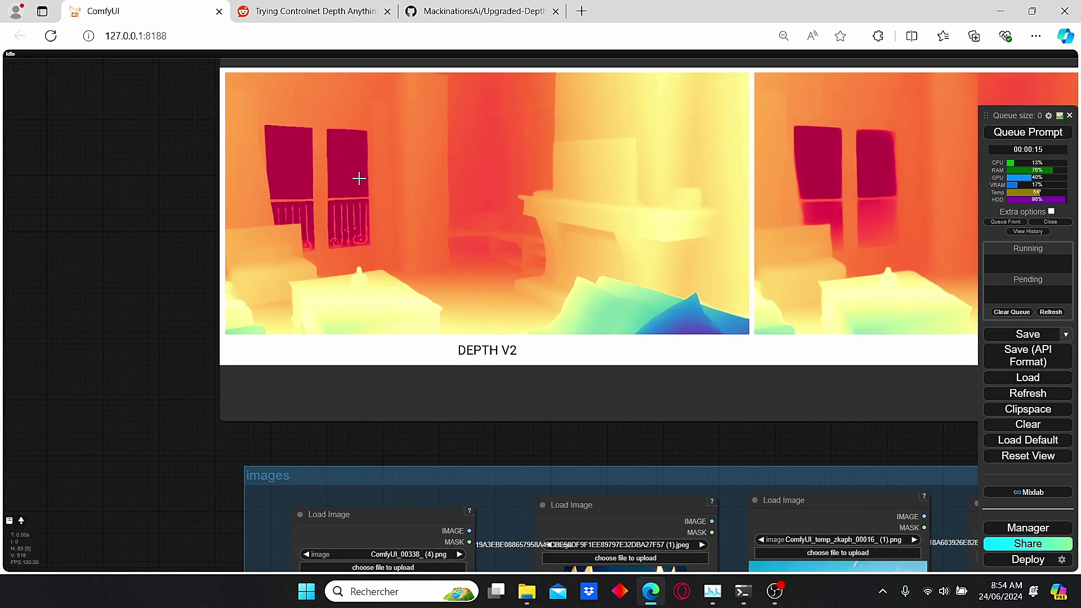
scroll(357, 176, up, 3)
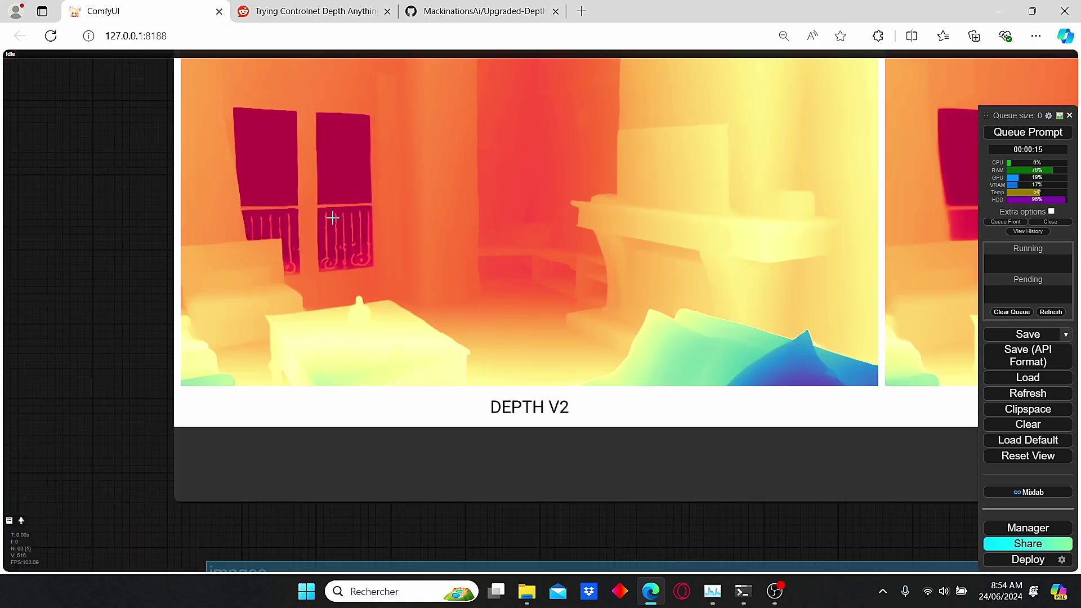
scroll(298, 257, up, 2)
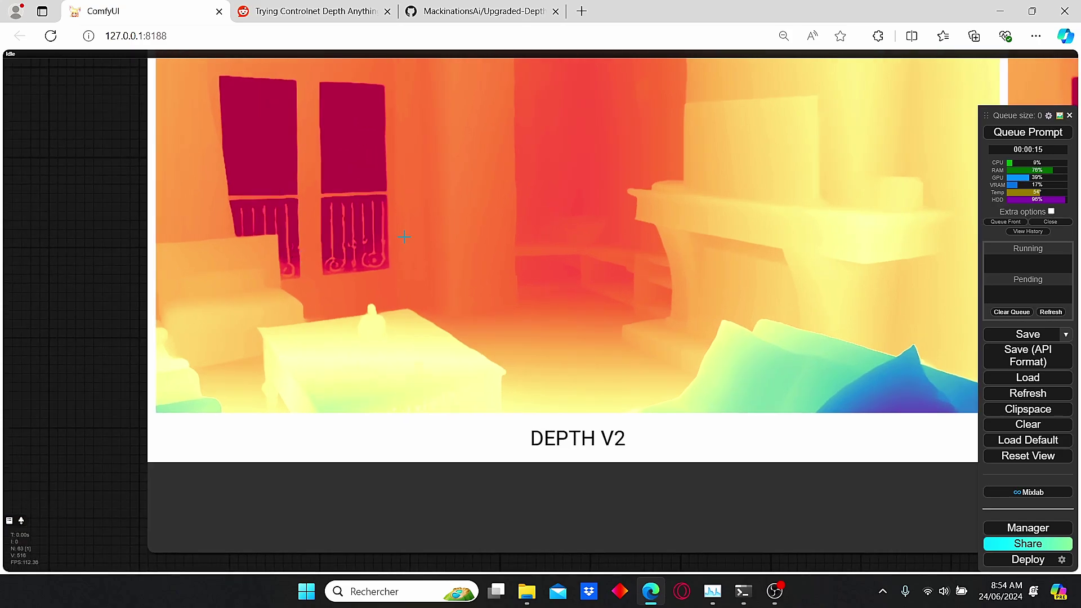
scroll(603, 277, down, 3)
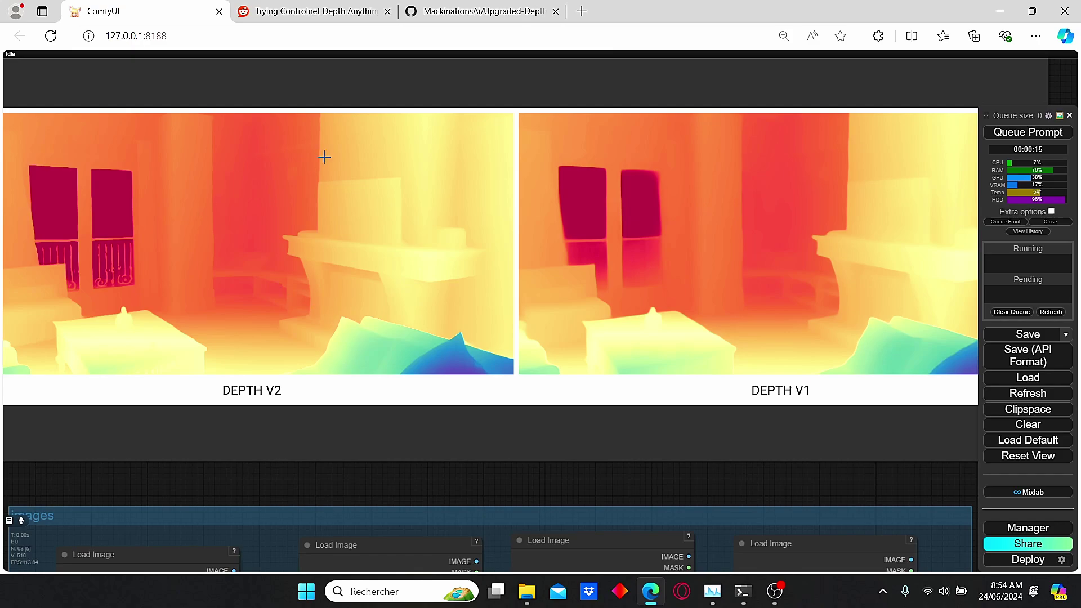
scroll(863, 309, down, 2)
drag(850, 313, 663, 326)
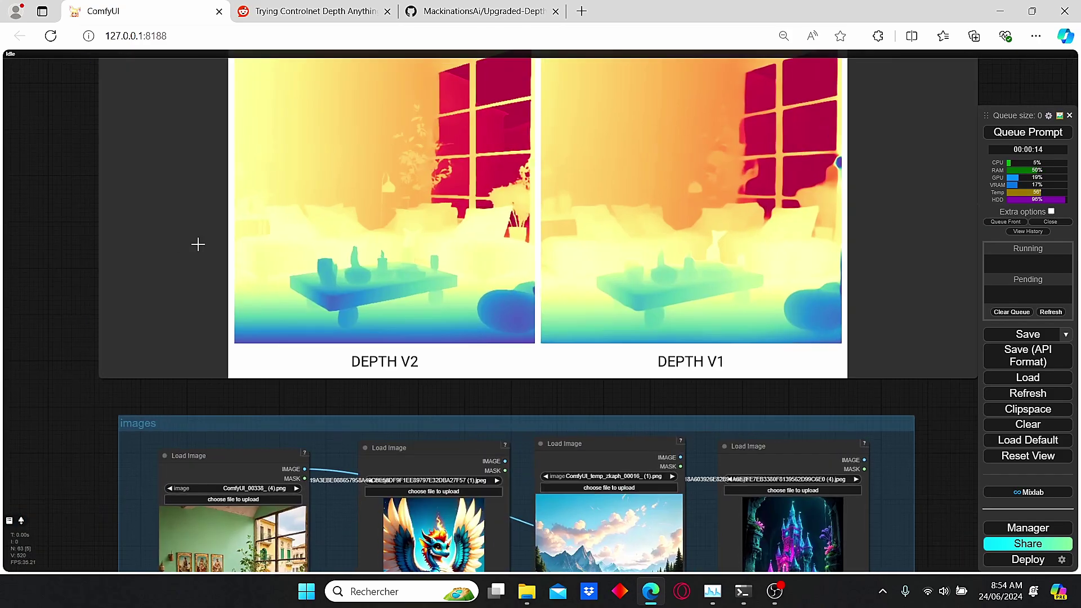
Compare the DEPTH V2 and DEPTH V1 maps of the sofa room, focusing on the plants, lamp and window edges
scroll(179, 240, up, 1)
drag(179, 240, 111, 258)
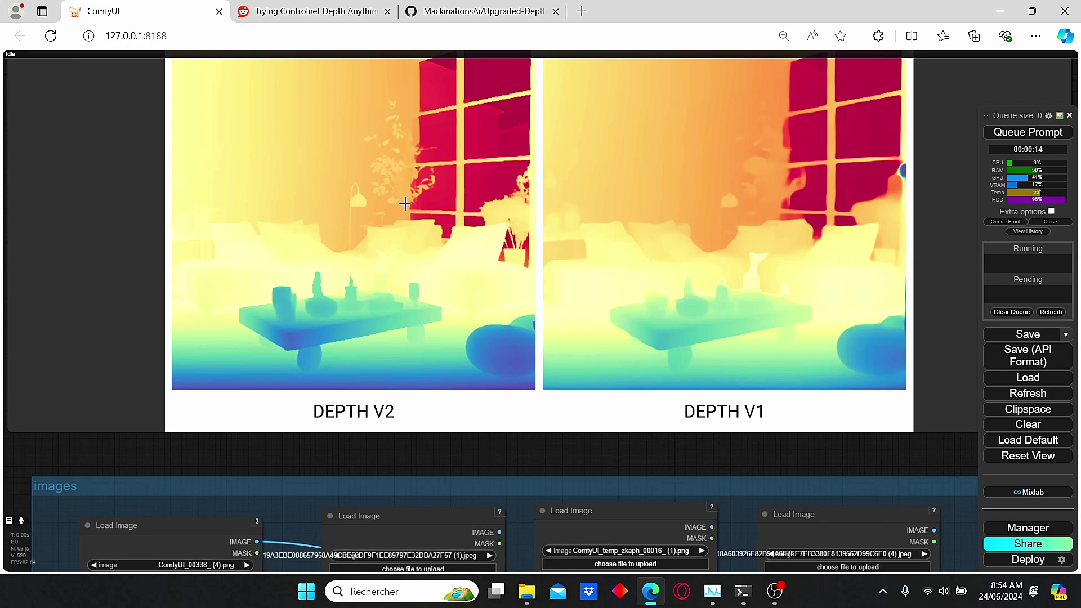
scroll(401, 186, up, 2)
scroll(368, 240, down, 2)
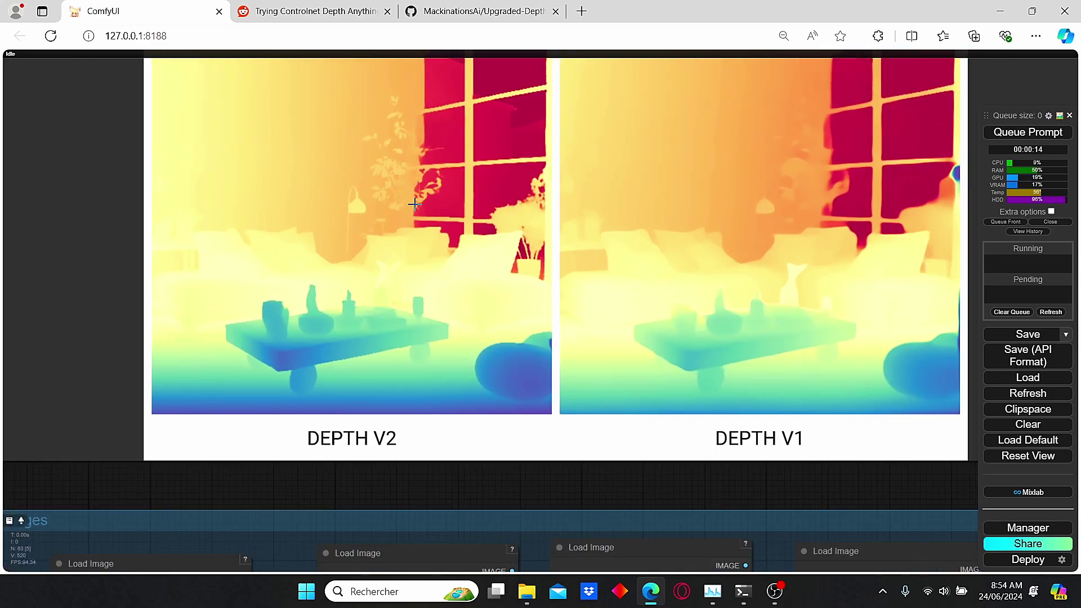
scroll(496, 217, down, 1)
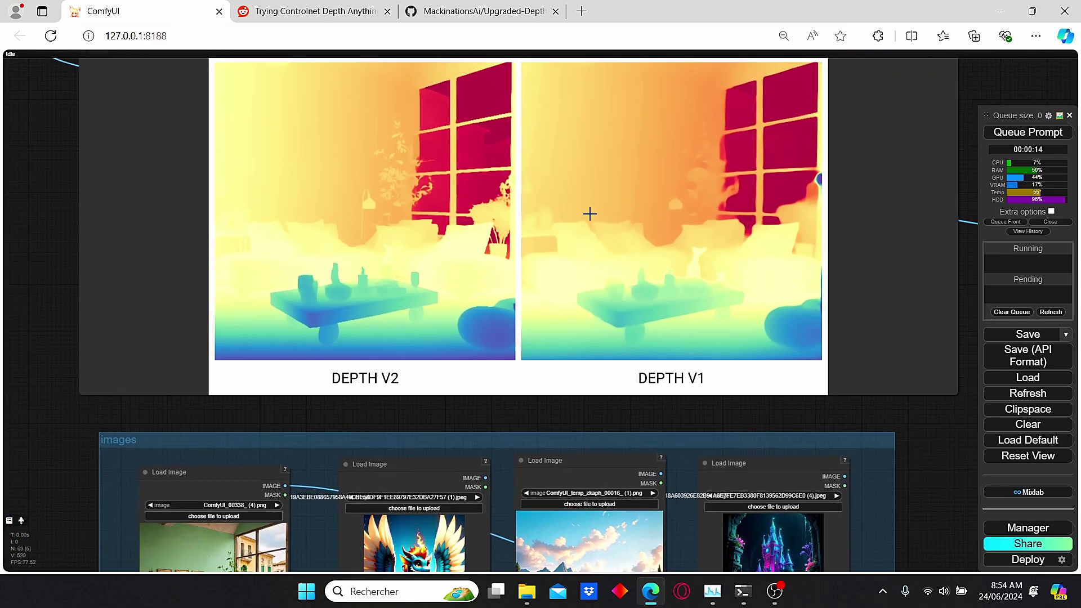
scroll(589, 215, up, 2)
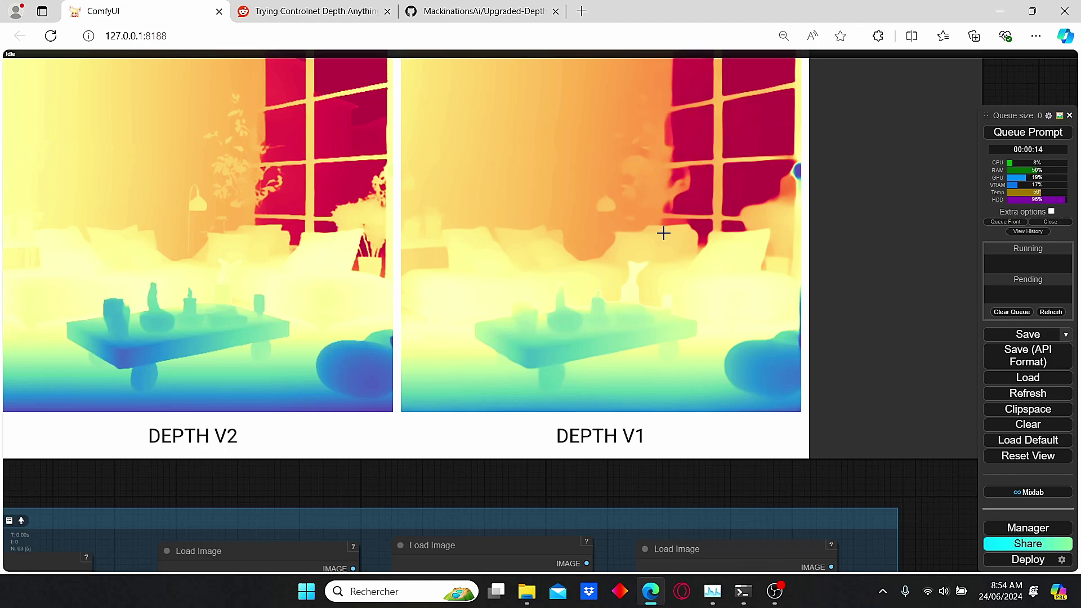
scroll(691, 149, down, 3)
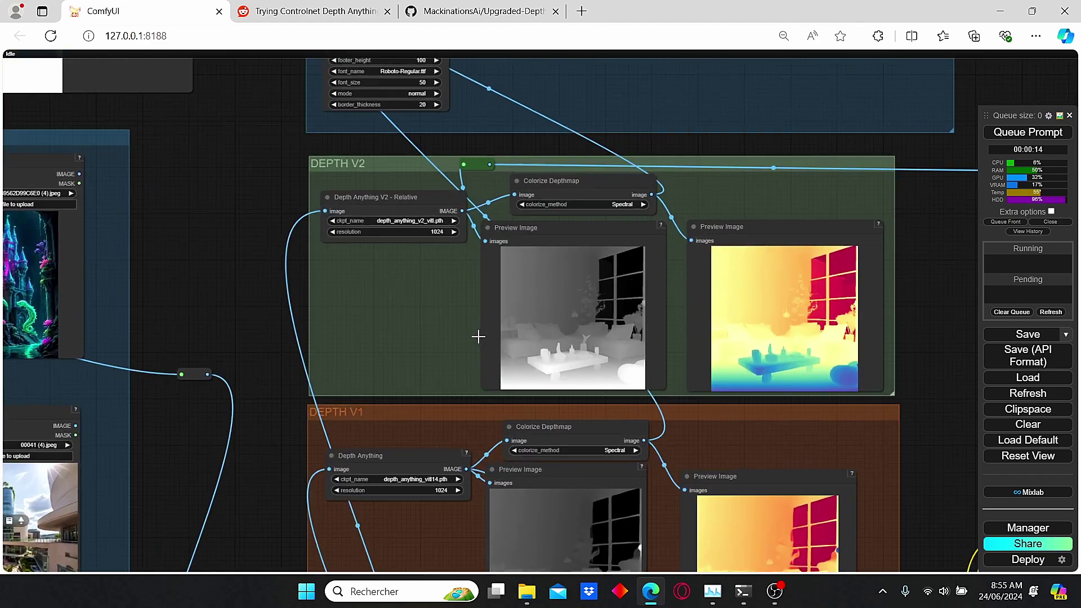
Examine the grayscale depth preview in the DEPTH V2 group up close, including the plants and the objects on the table
scroll(284, 217, up, 10)
drag(478, 336, 272, 193)
drag(308, 148, 166, 265)
scroll(166, 265, up, 1)
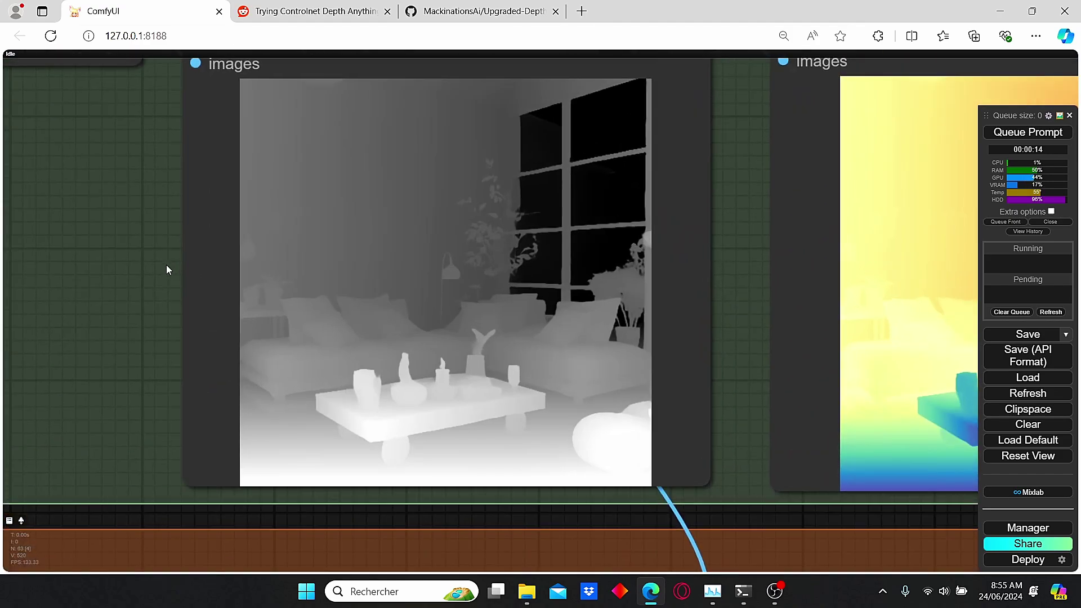
scroll(48, 158, down, 1)
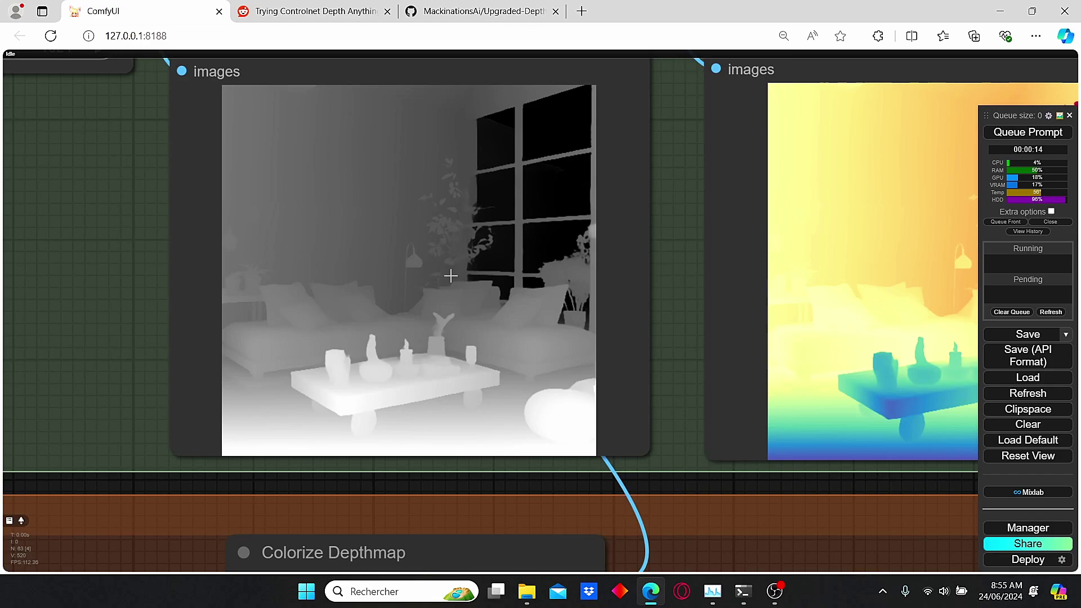
scroll(459, 285, down, 1)
scroll(509, 291, up, 3)
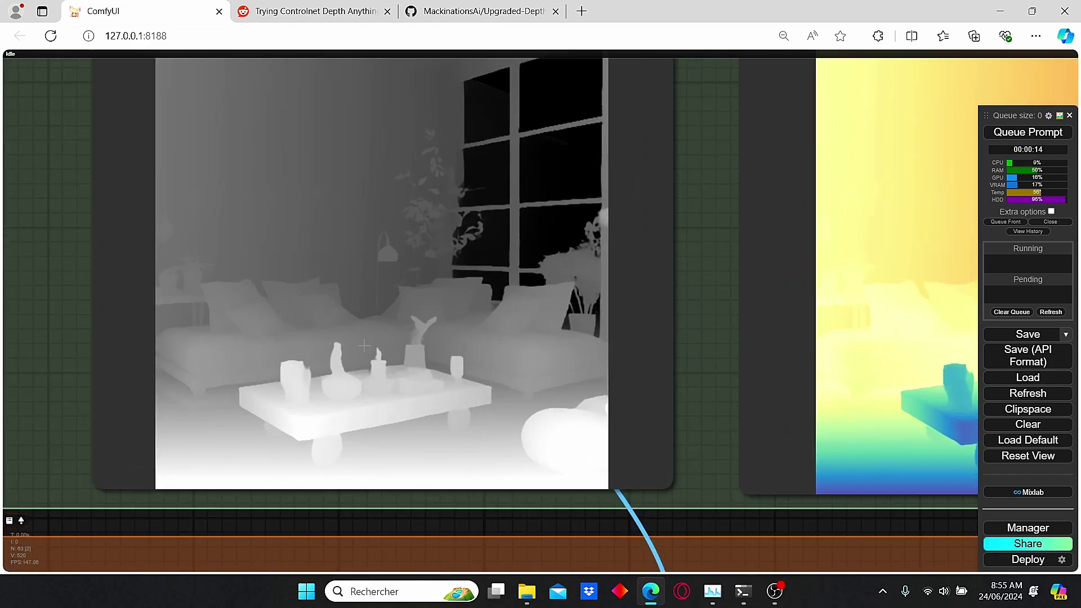
scroll(475, 261, down, 1)
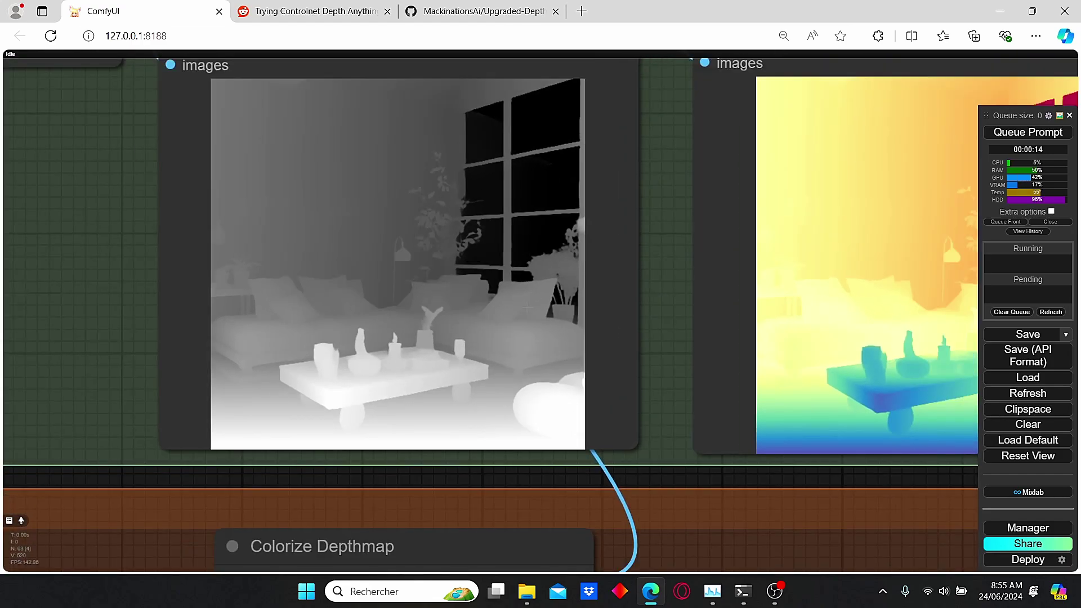
Examine the grayscale depth preview in the DEPTH V1 group up close against the V2 one
scroll(400, 298, down, 4)
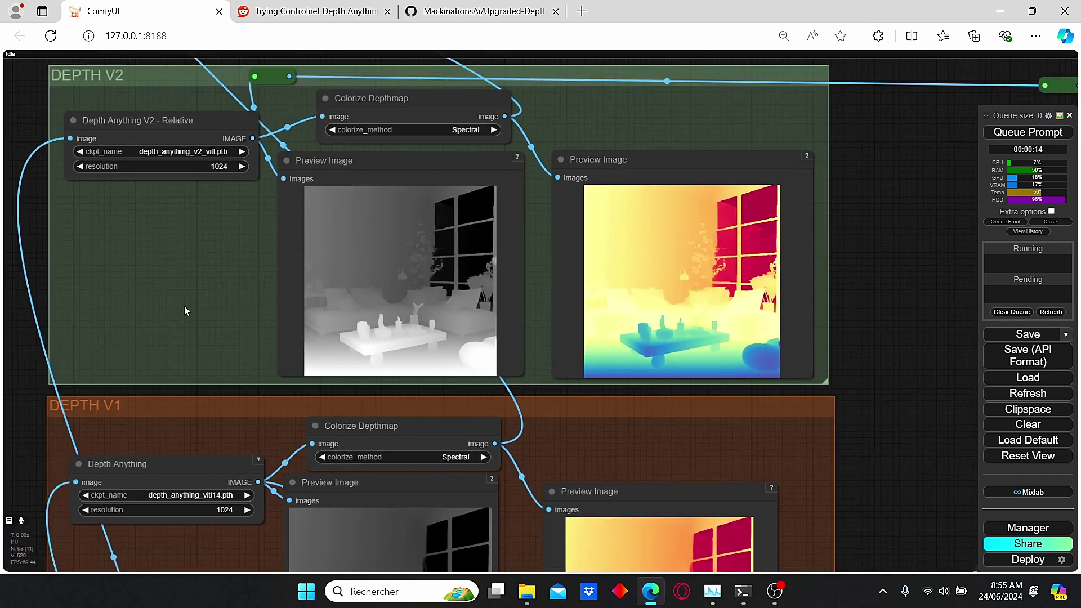
drag(184, 306, 225, 5)
scroll(326, 253, up, 7)
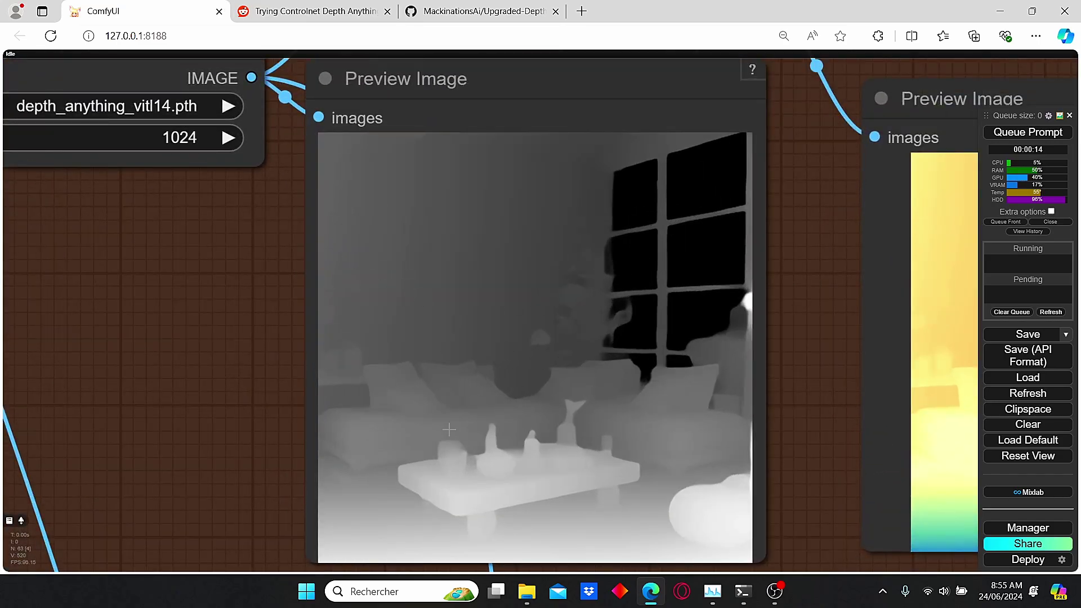
scroll(307, 406, down, 8)
scroll(307, 406, up, 2)
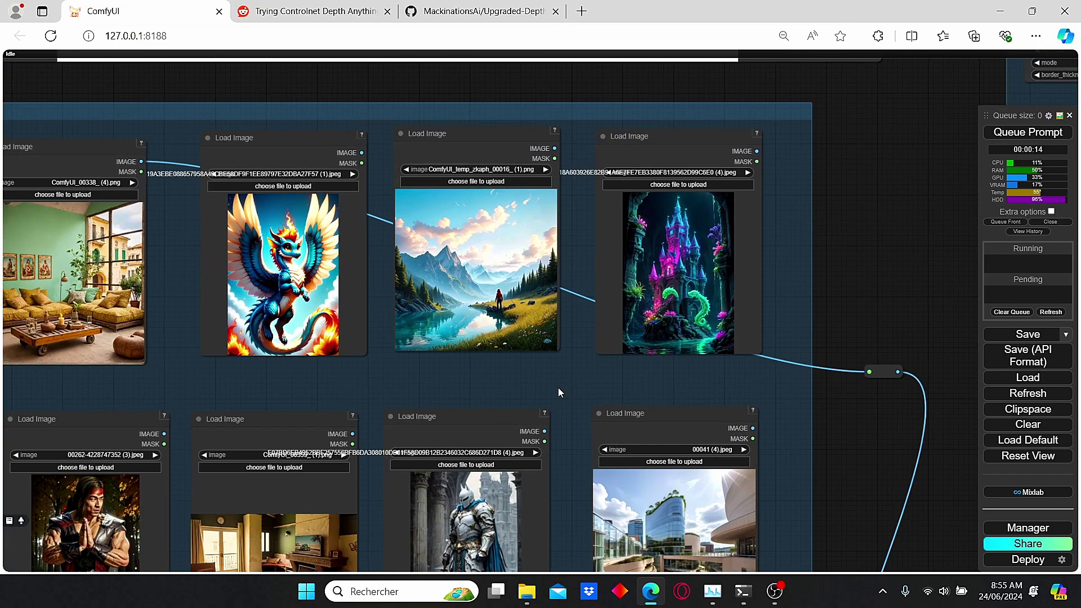
Compare the DEPTH V2 and DEPTH V1 maps of the tower building and of the mountain landscape, including the figure, trees and grass
drag(559, 387, 408, 329)
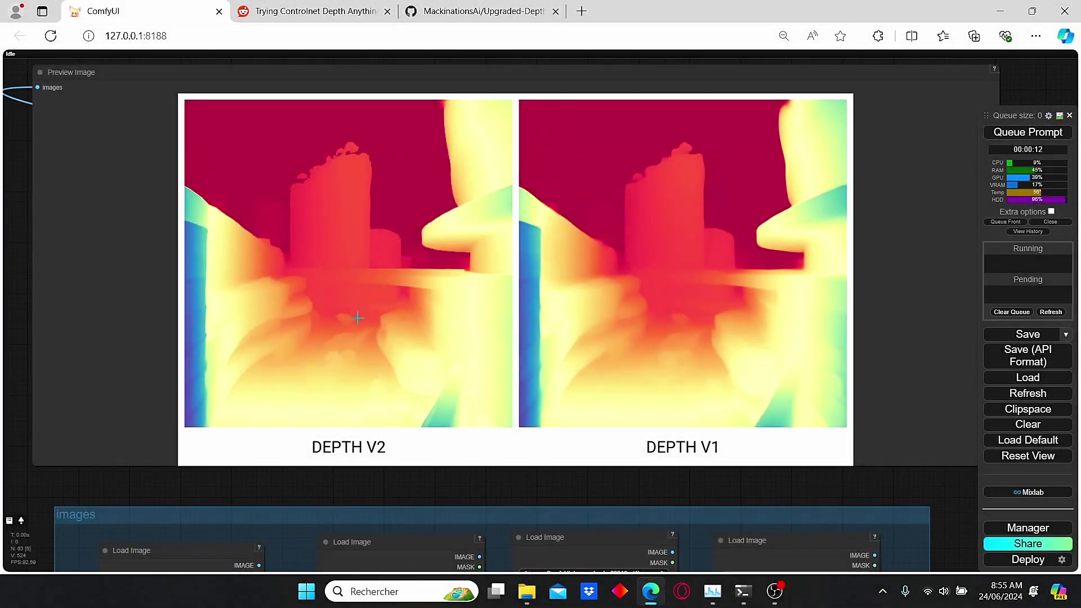
scroll(383, 179, up, 2)
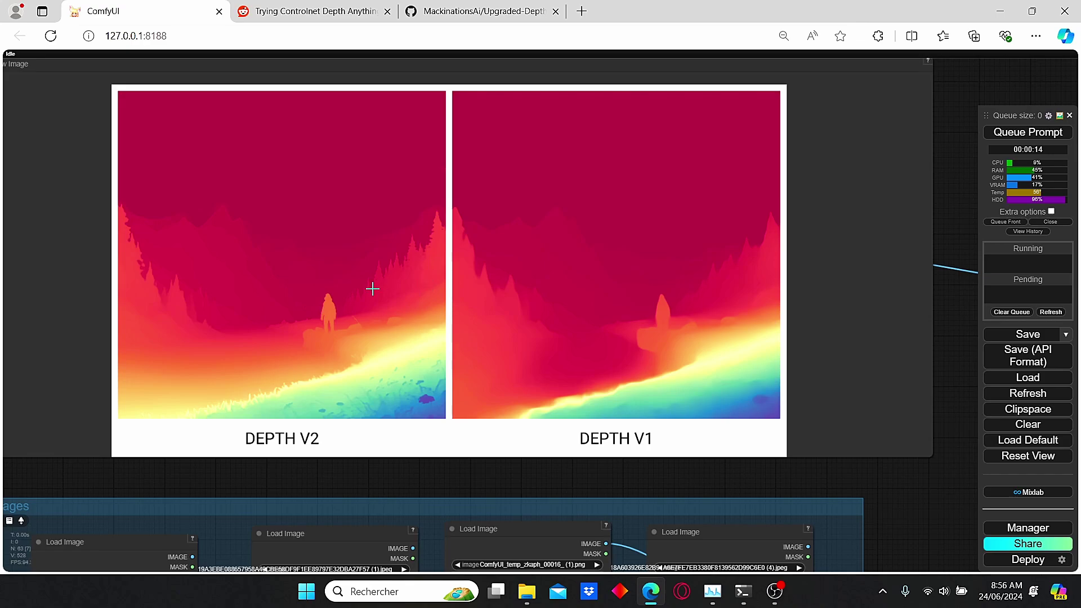
scroll(373, 289, up, 3)
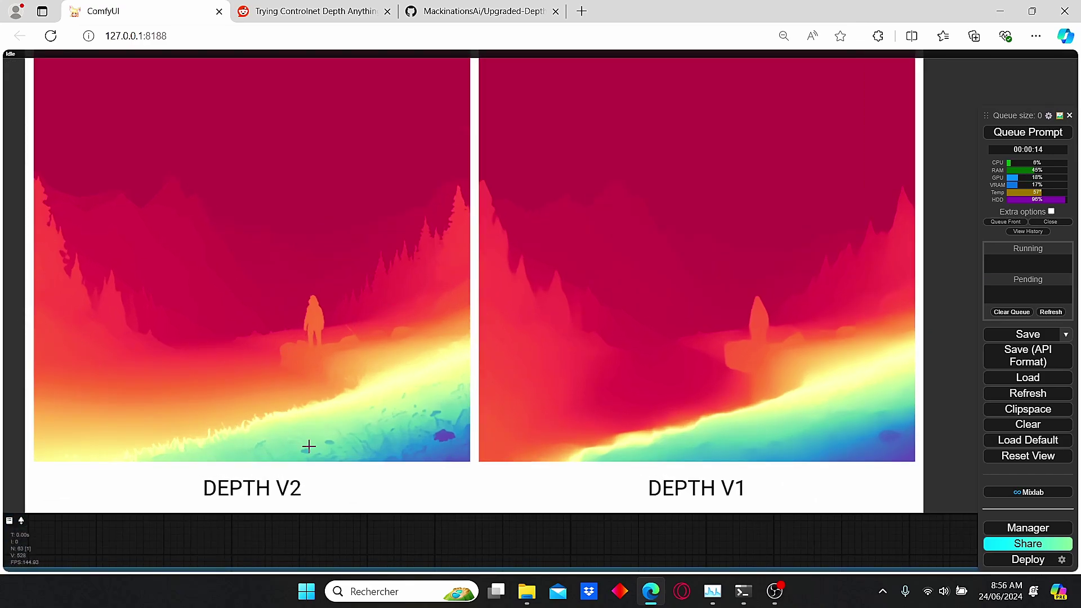
scroll(310, 446, down, 3)
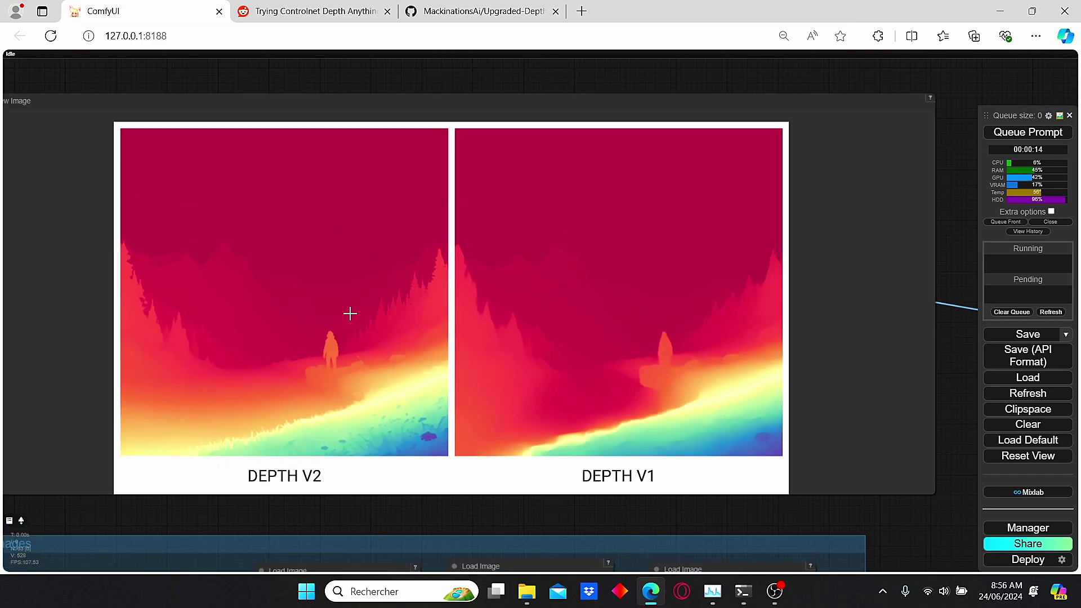
scroll(141, 285, up, 2)
scroll(383, 295, down, 4)
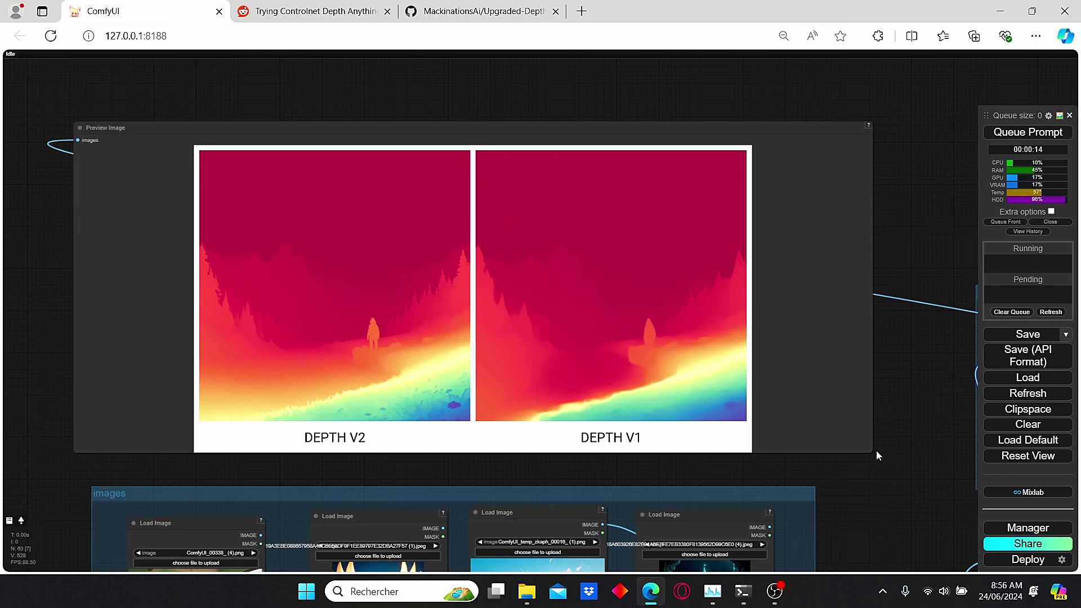
scroll(471, 429, up, 1)
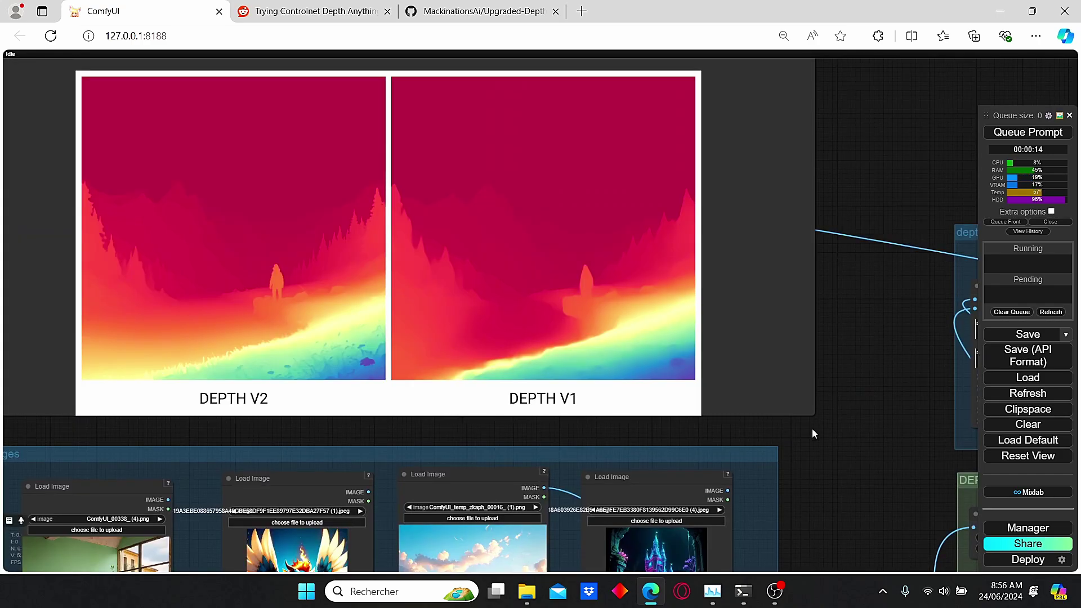
scroll(857, 446, down, 3)
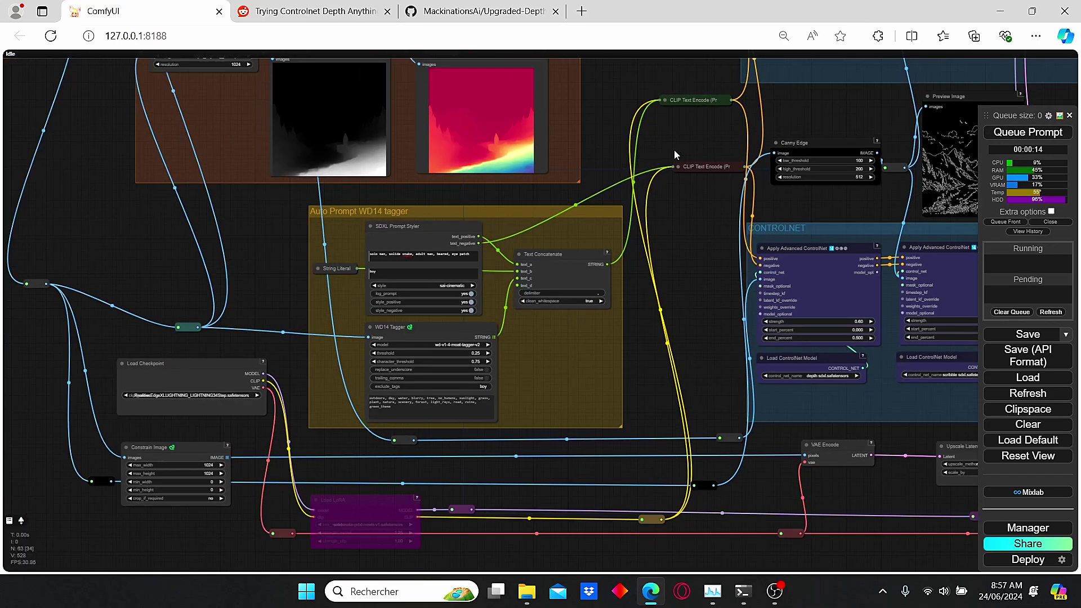
Examine the WD14 Tagger node in the Auto Prompt group, including its thresholds, excluded tags and generated tag list
scroll(656, 282, down, 2)
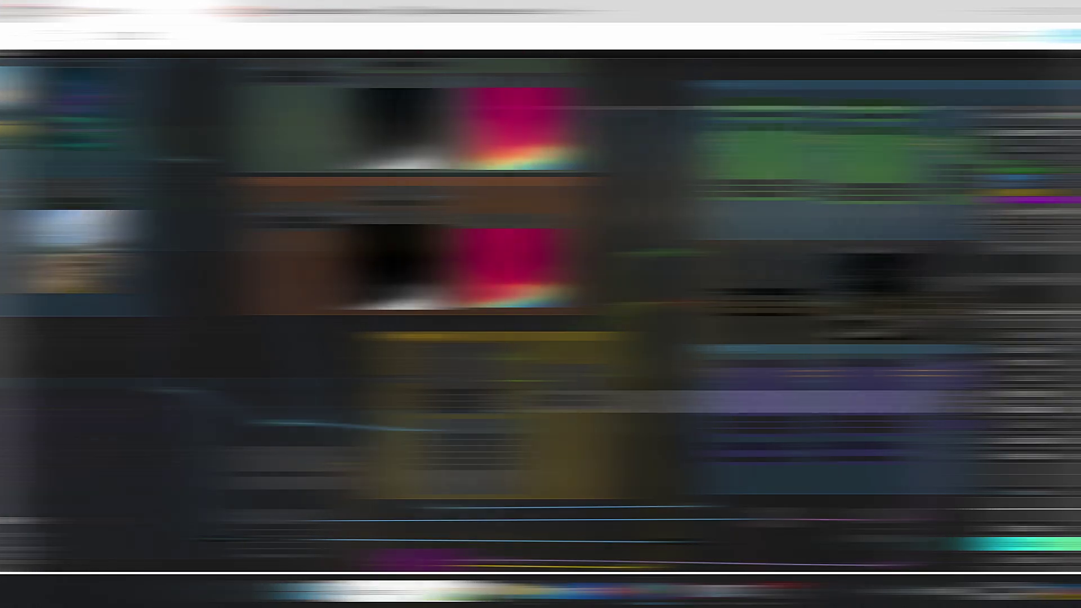
scroll(306, 330, down, 3)
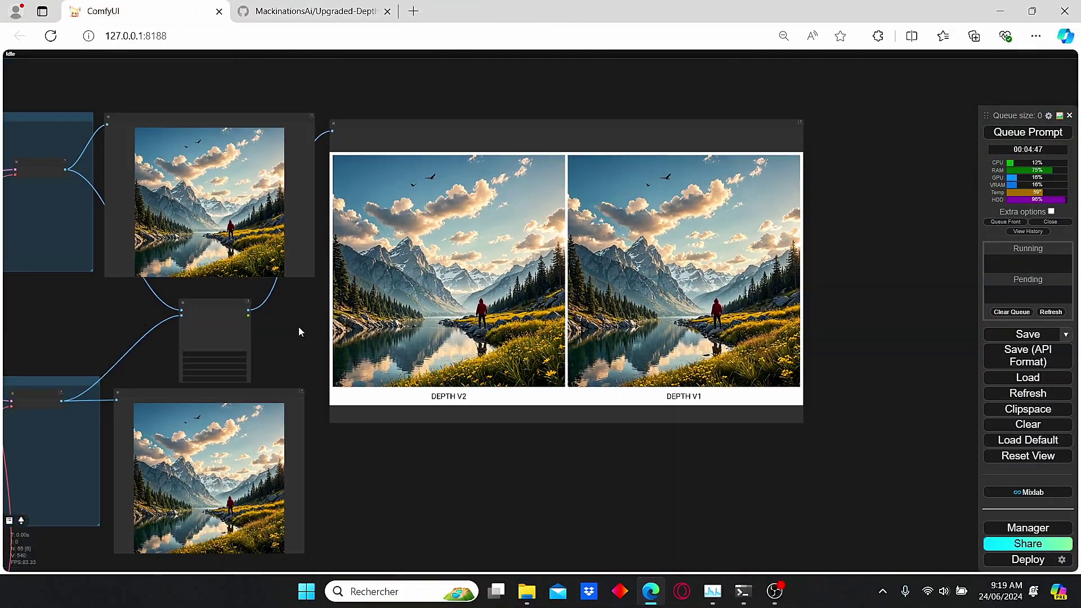
drag(302, 330, 509, 329)
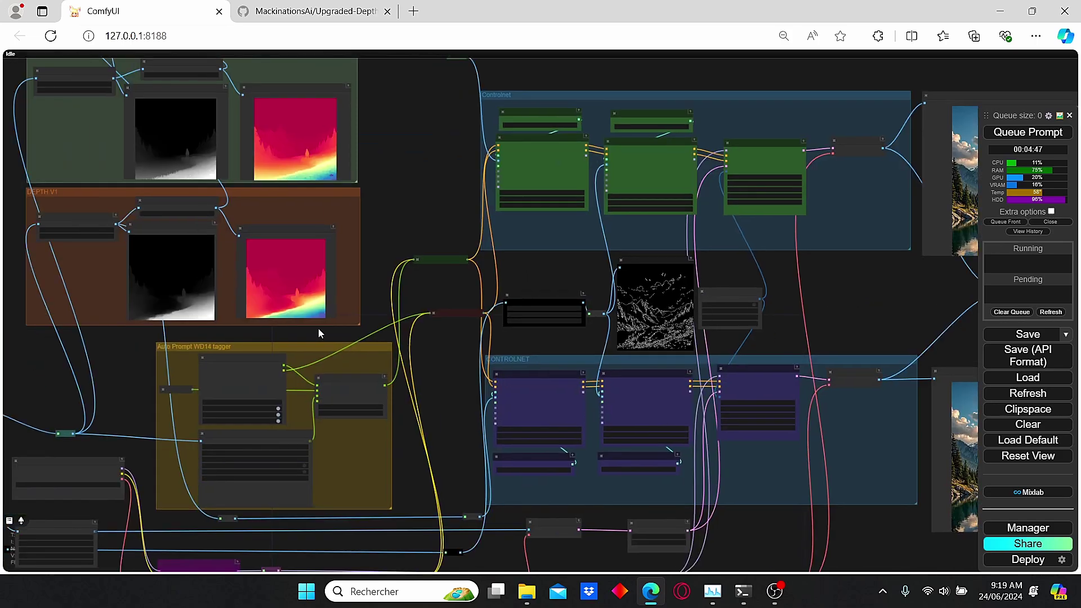
scroll(243, 339, up, 4)
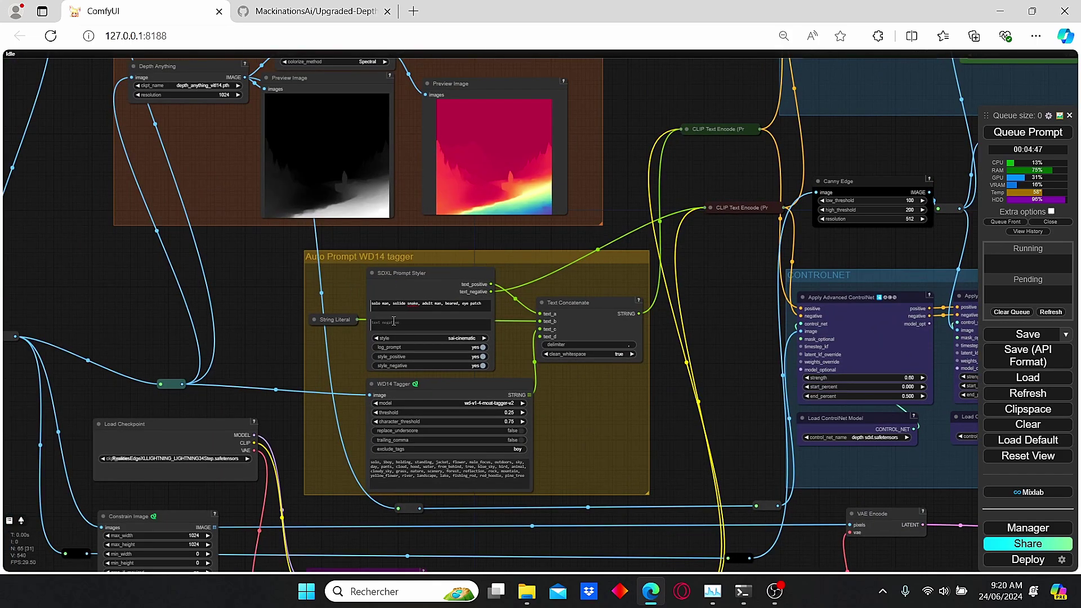
scroll(394, 319, up, 6)
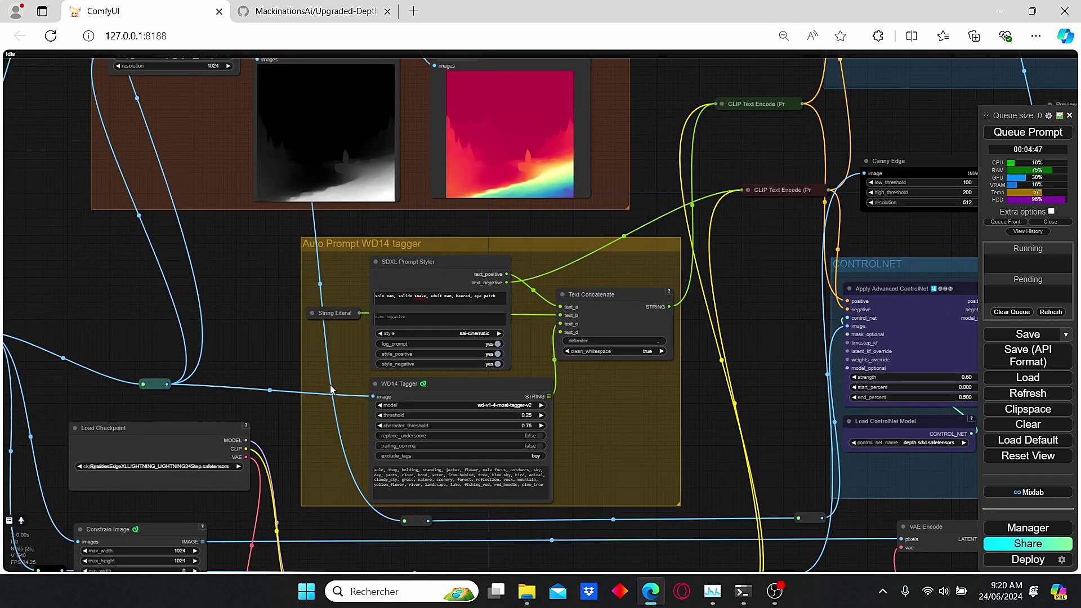
scroll(462, 263, up, 4)
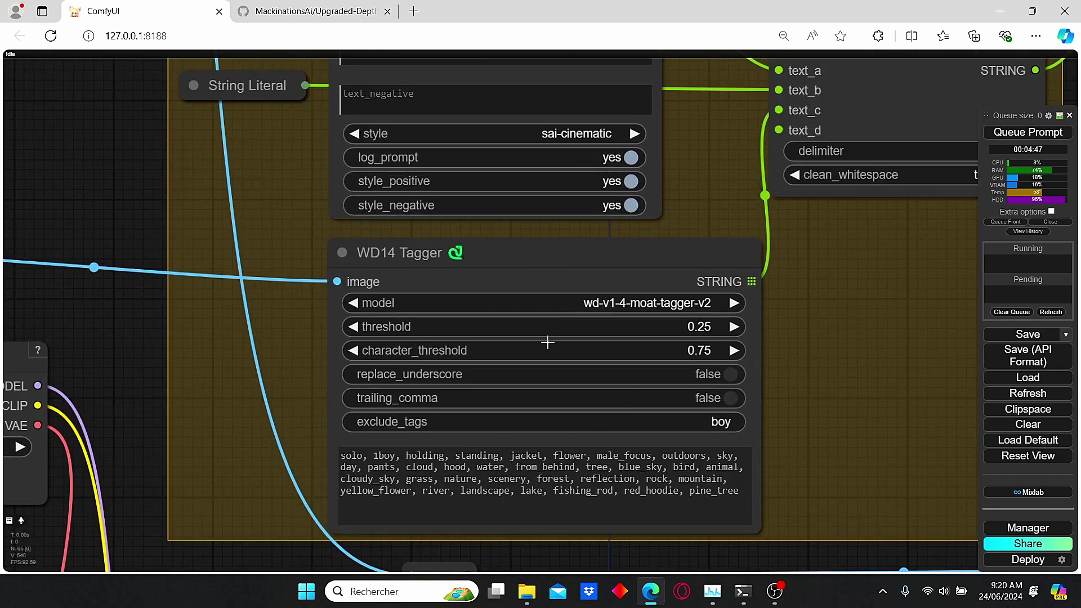
drag(812, 478, 801, 437)
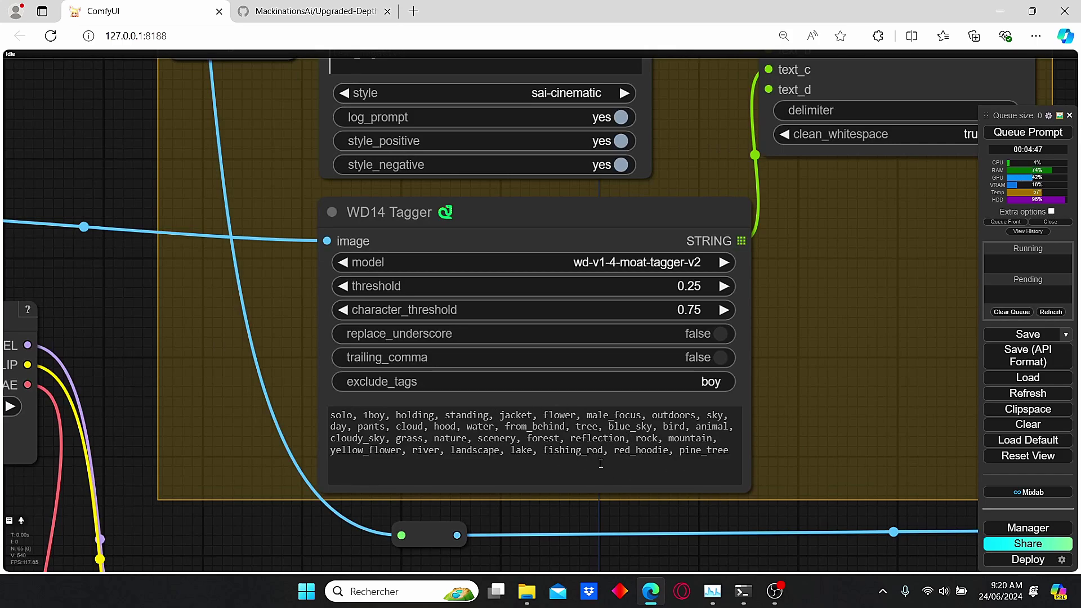
scroll(671, 349, down, 4)
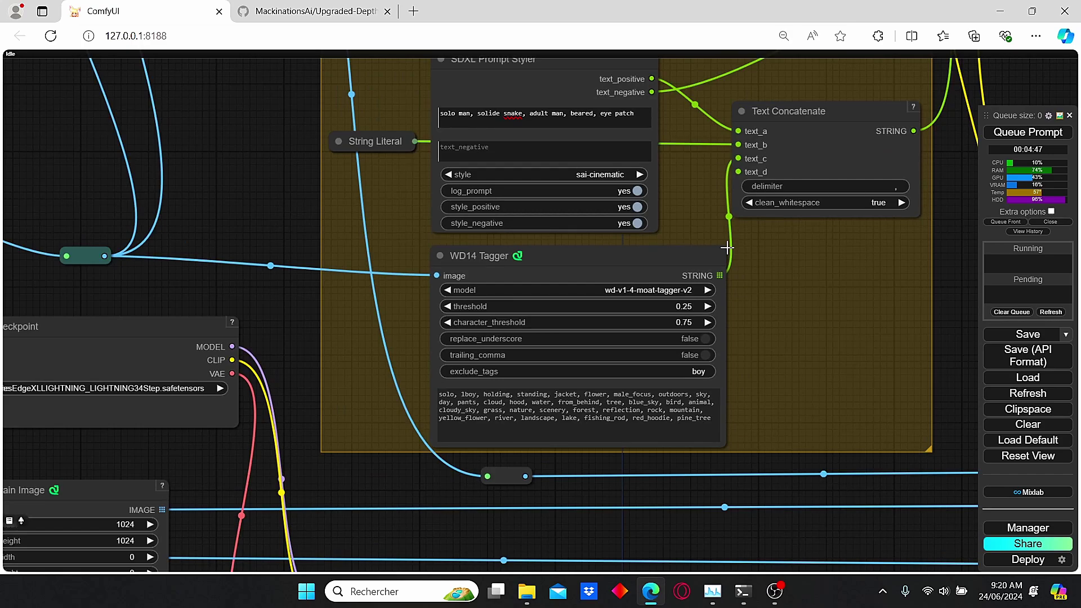
Examine how the SDXL Prompt Styler and WD14 Tagger feed Text Concatenate and the text encoders, and check the styler's style choices
drag(703, 208, 594, 313)
scroll(593, 312, up, 2)
drag(750, 153, 738, 189)
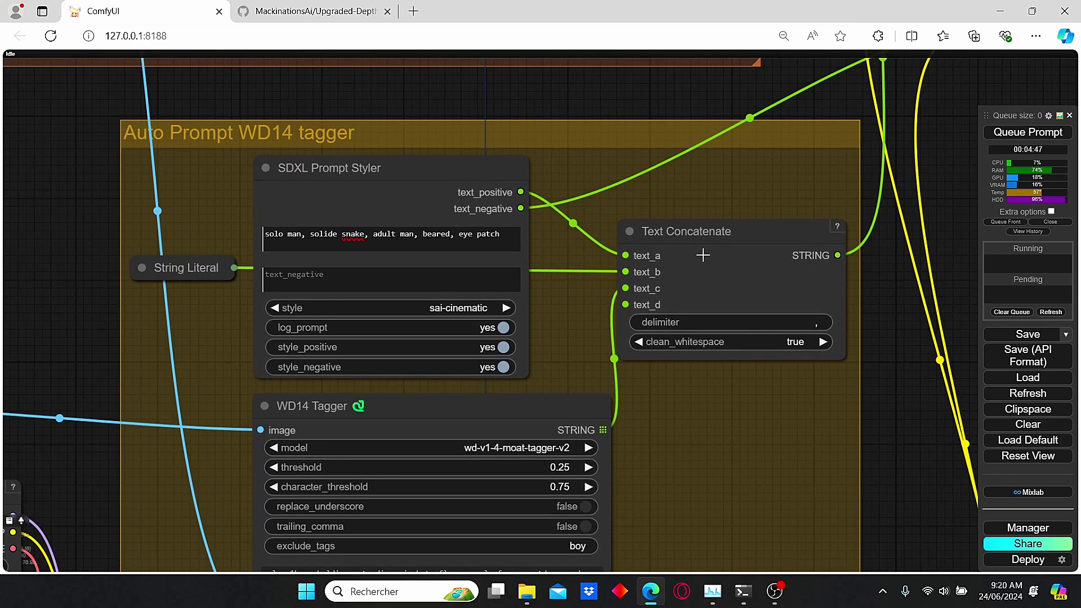
scroll(603, 235, down, 2)
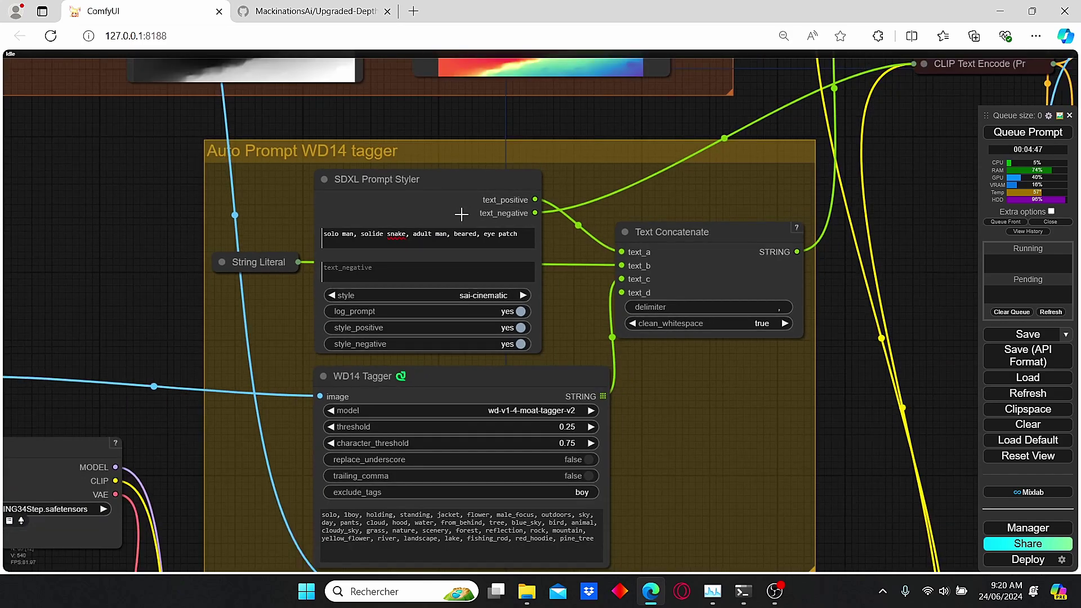
scroll(487, 217, up, 3)
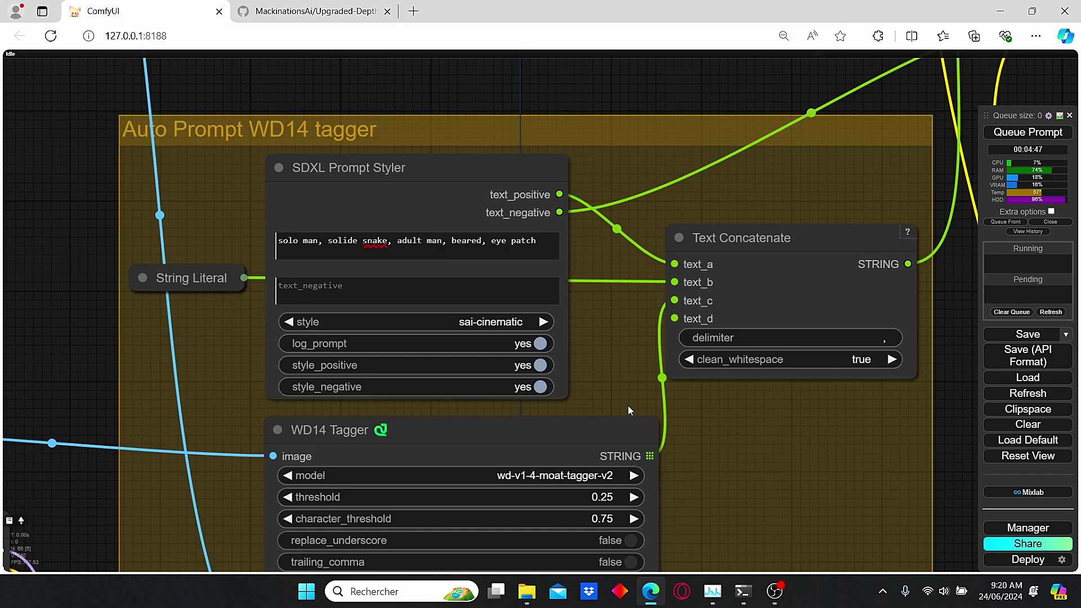
drag(627, 405, 626, 277)
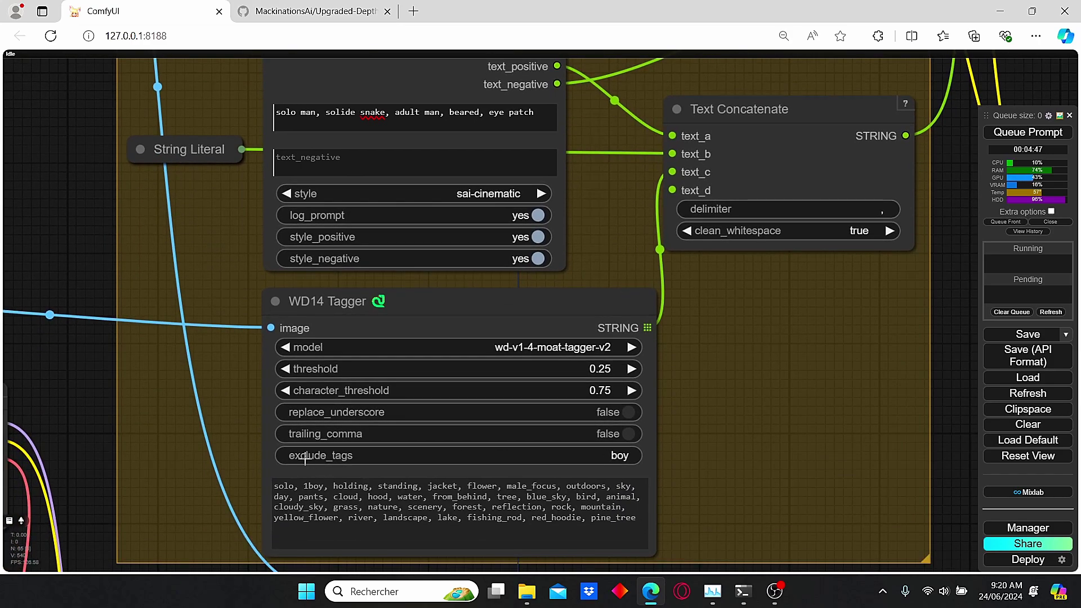
scroll(613, 455, down, 5)
scroll(507, 360, up, 4)
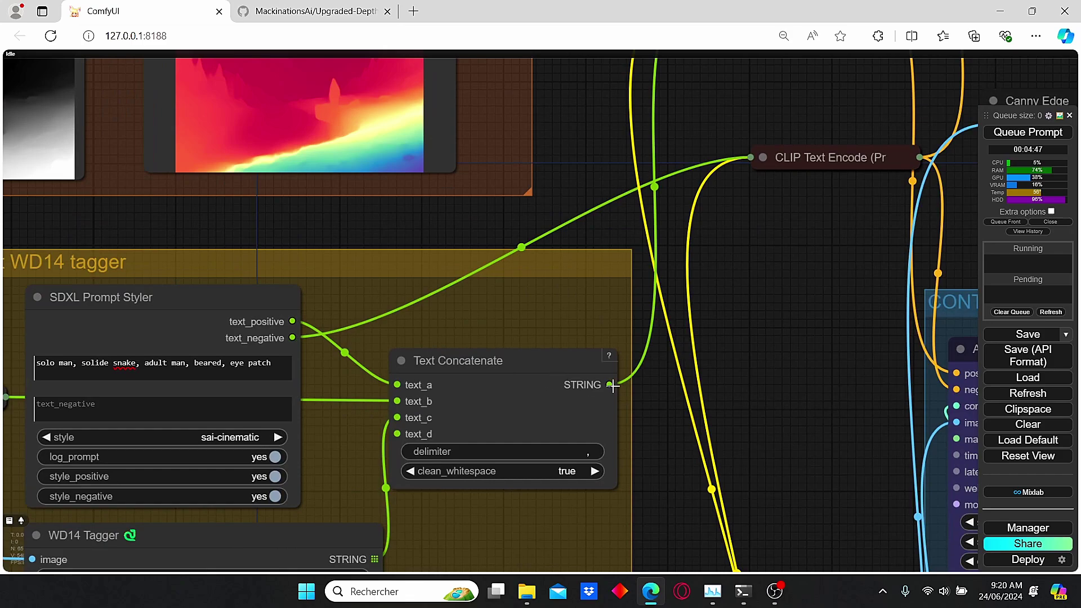
scroll(596, 343, down, 2)
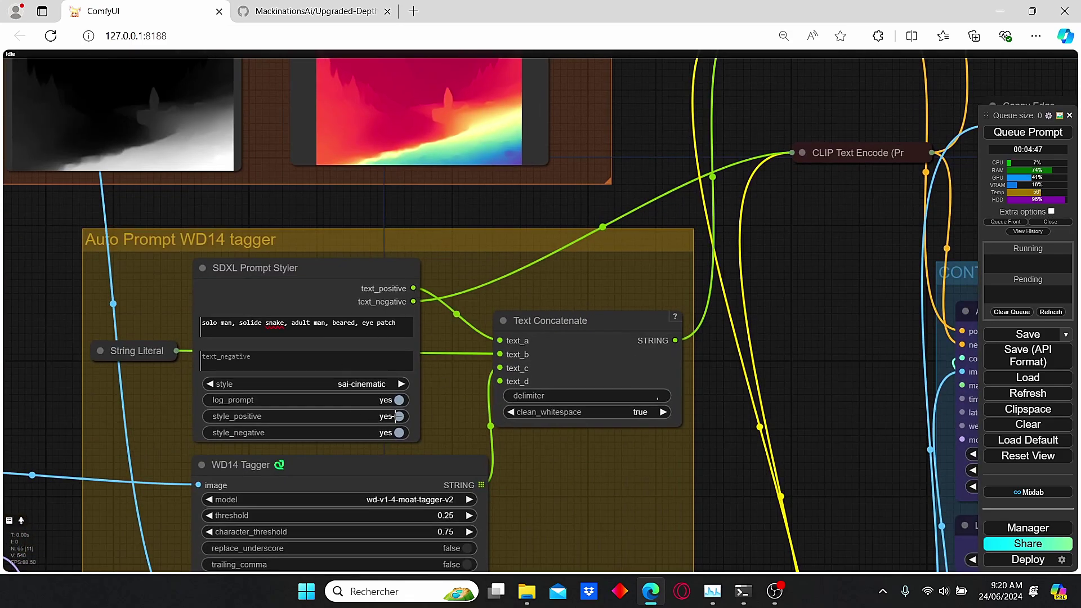
drag(829, 59, 664, 198)
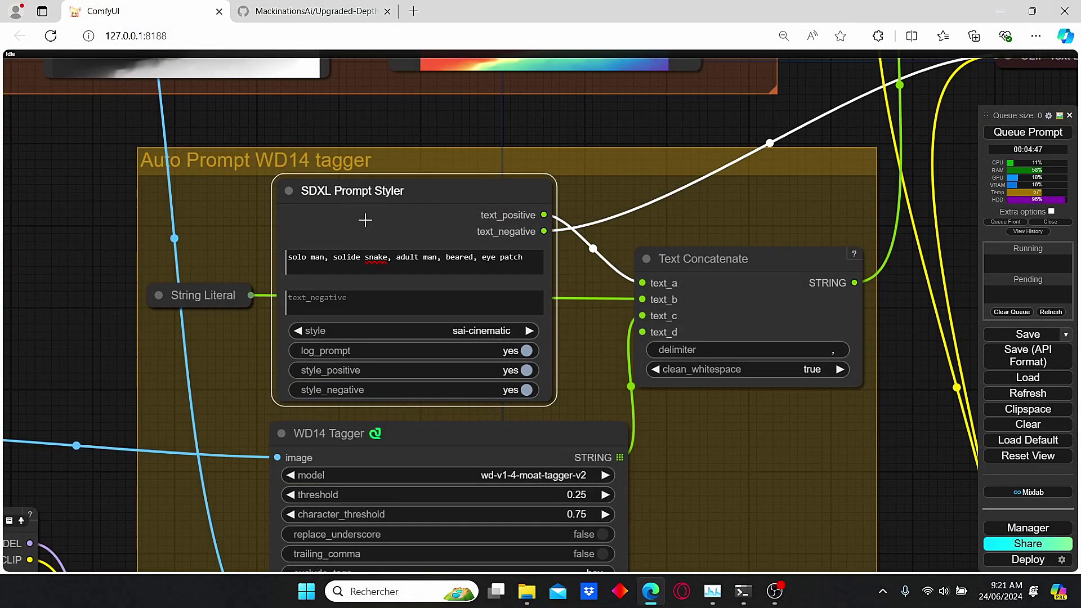
drag(603, 369, 567, 340)
click(461, 302)
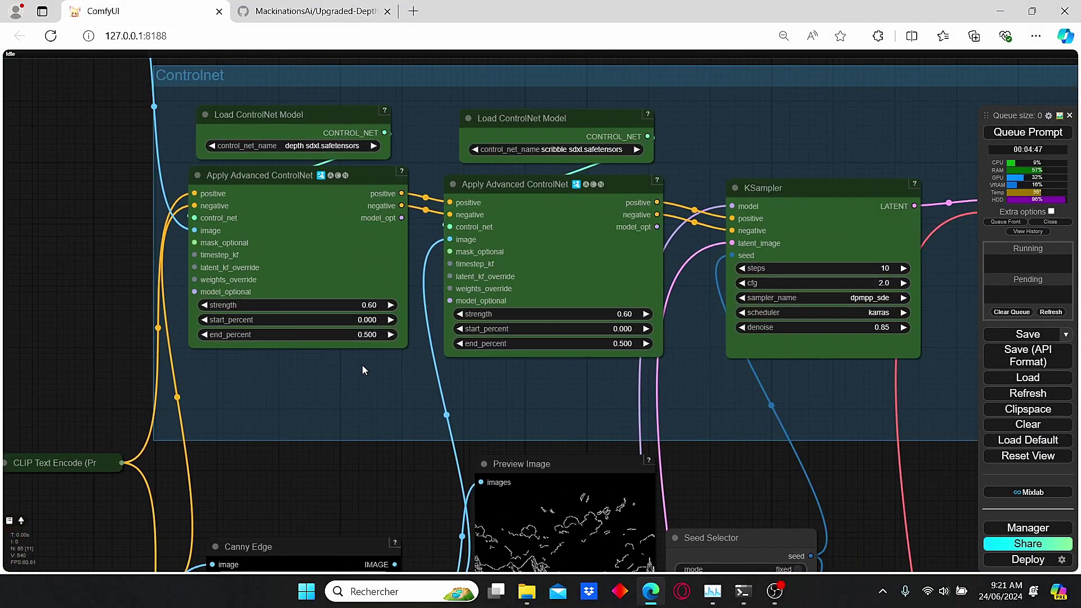
Review the models, strength and start and end percentages of the depth and scribble ControlNet nodes in the green Controlnet group
scroll(537, 391, up, 1)
drag(294, 380, 348, 405)
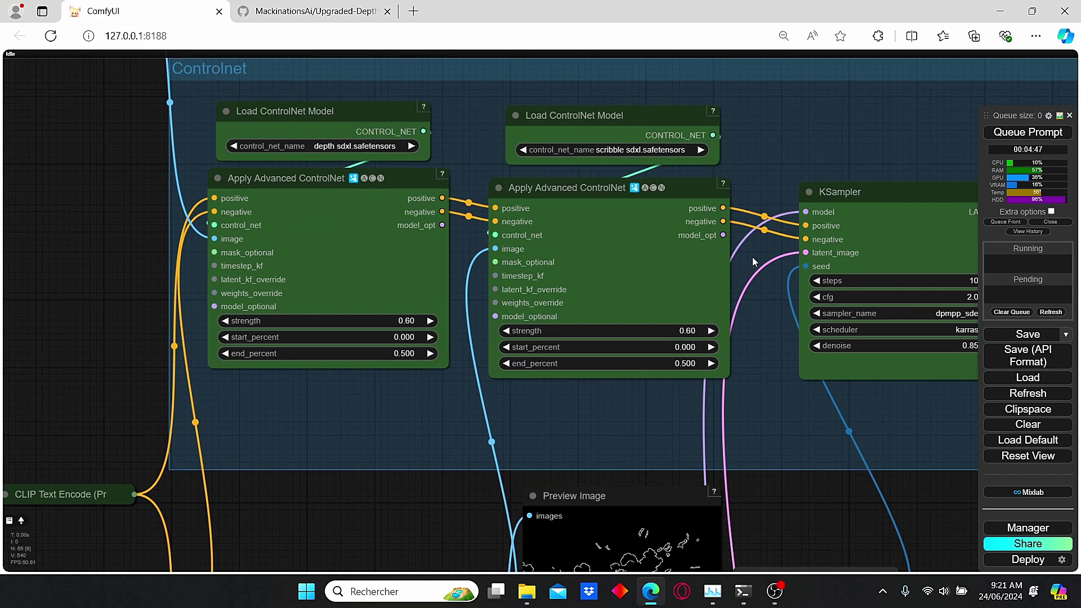
scroll(752, 259, up, 2)
drag(201, 410, 369, 366)
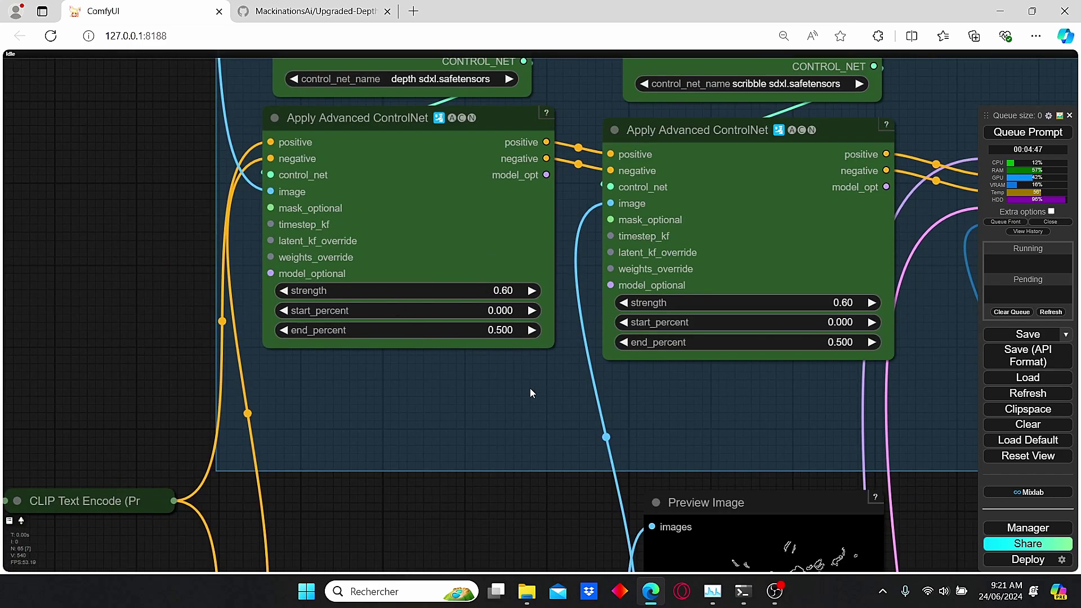
drag(530, 389, 468, 395)
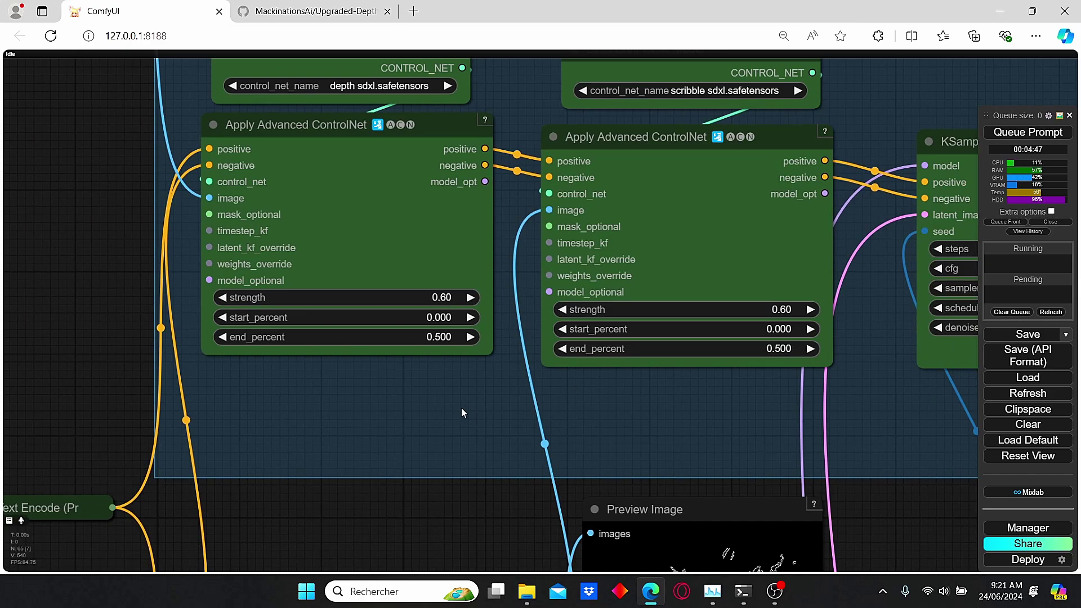
scroll(461, 408, up, 2)
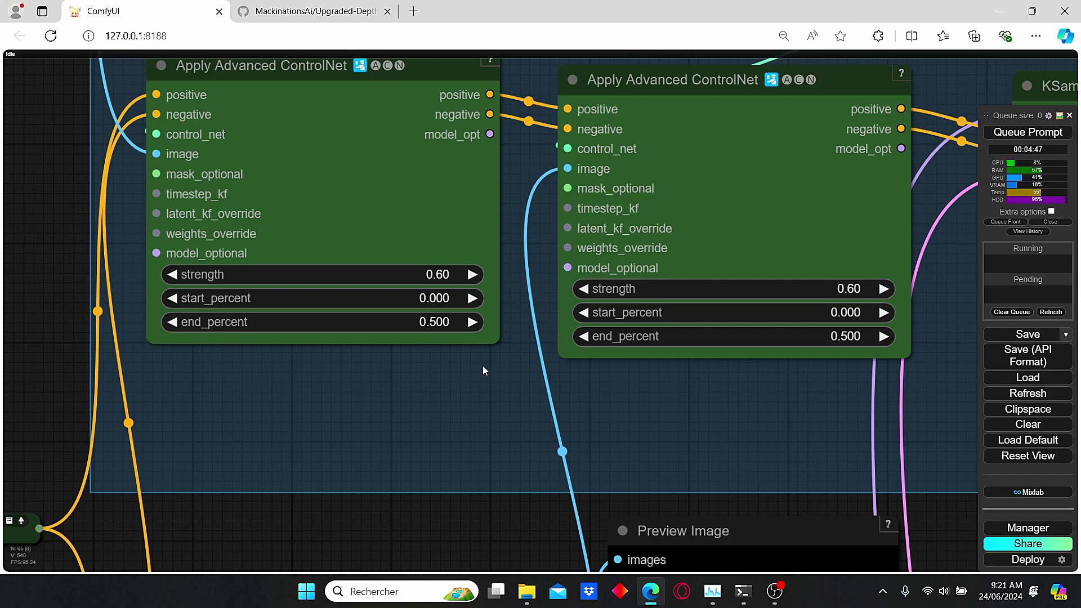
drag(482, 365, 461, 370)
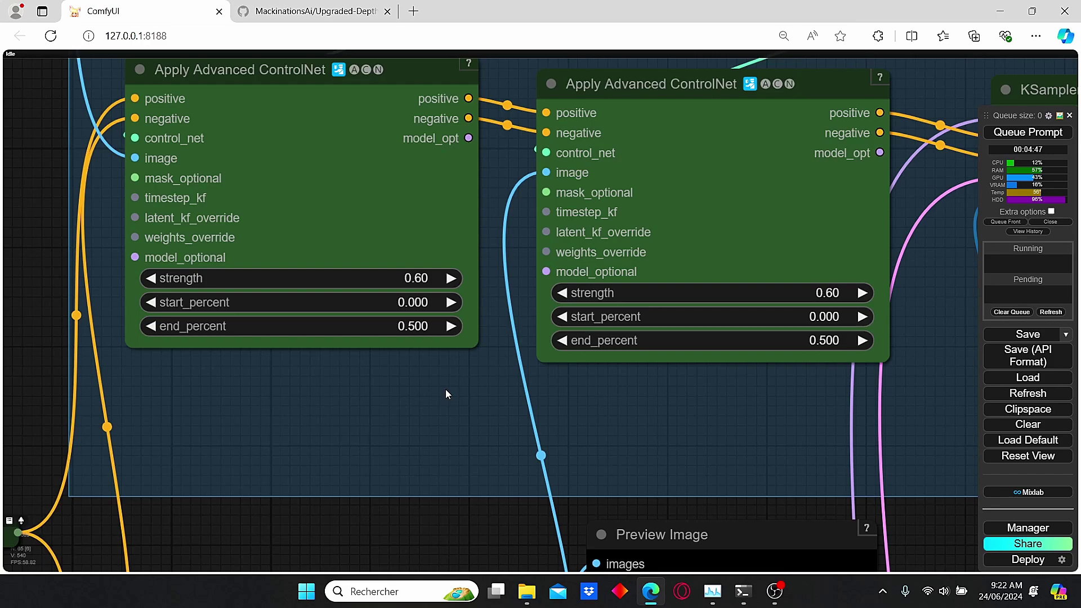
scroll(442, 317, down, 1)
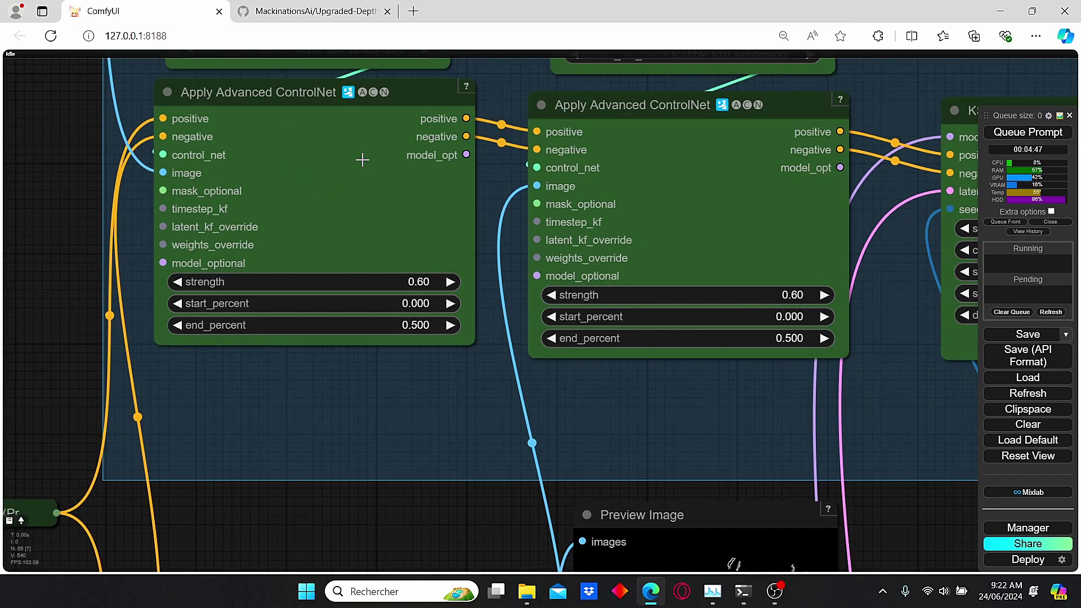
drag(337, 73, 346, 165)
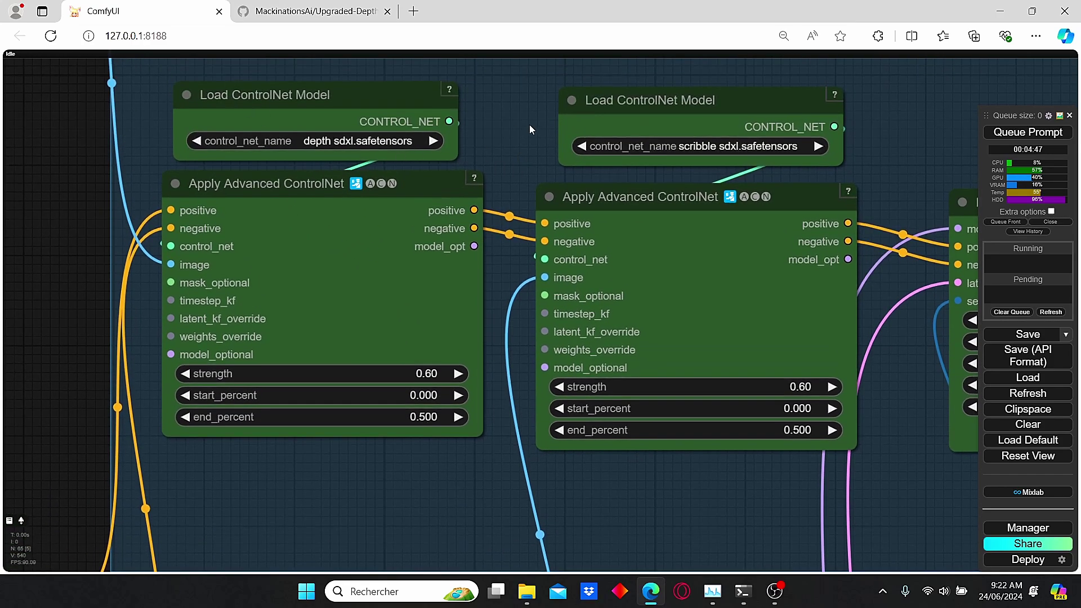
Review the steps, cfg, sampler, scheduler and denoise settings of the green KSampler
scroll(909, 459, down, 1)
drag(909, 458, 495, 406)
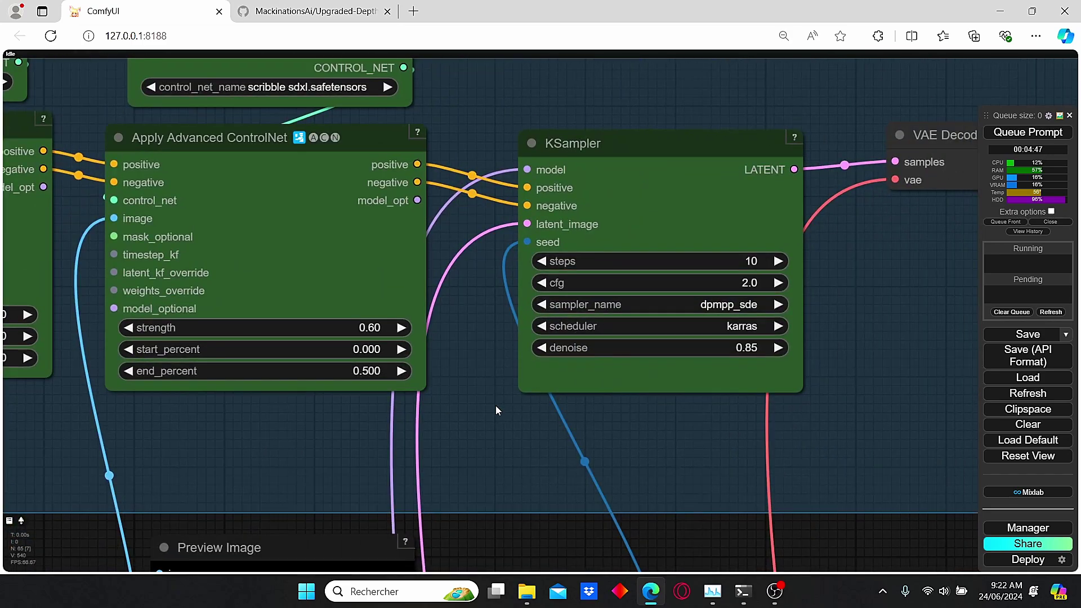
scroll(580, 273, up, 2)
drag(891, 269, 880, 275)
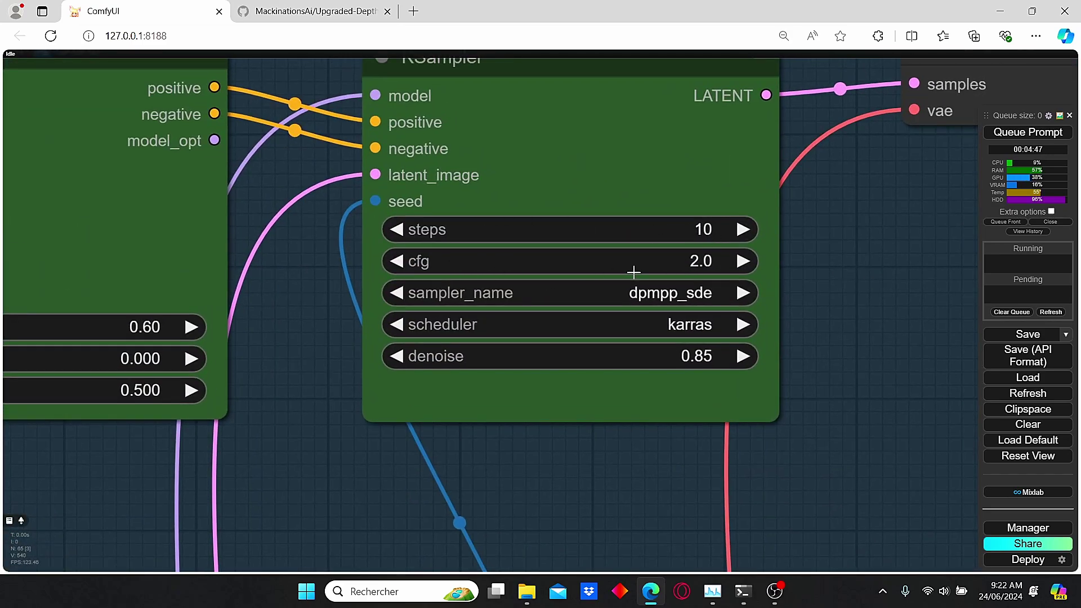
scroll(828, 346, down, 4)
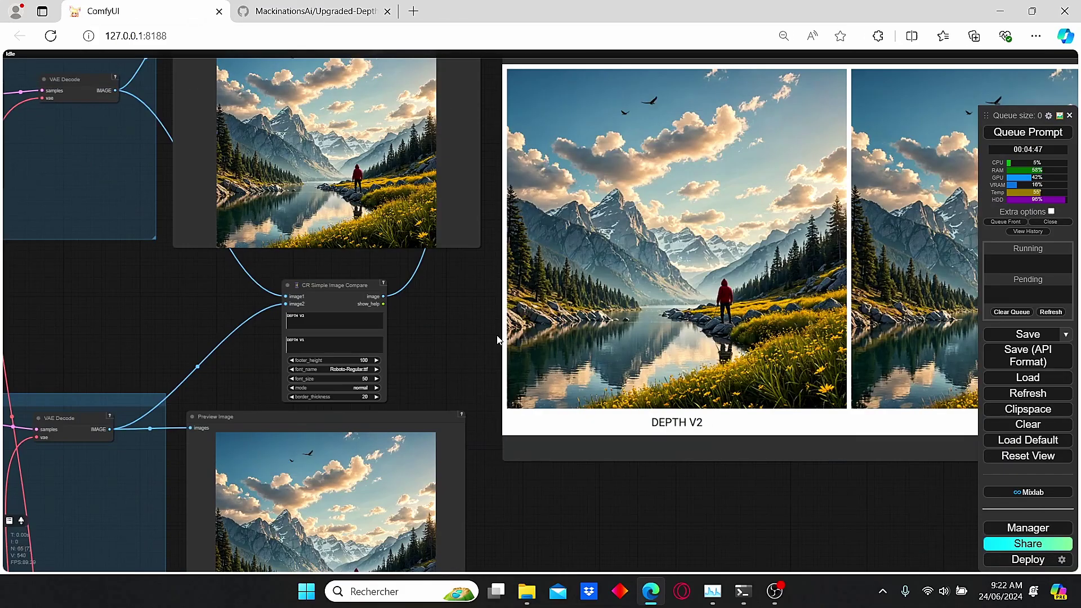
Compare the generated DEPTH V2 and DEPTH V1 mountain lake images, including the figure, trees, rocks and flowers
drag(506, 346, 167, 350)
scroll(169, 350, up, 4)
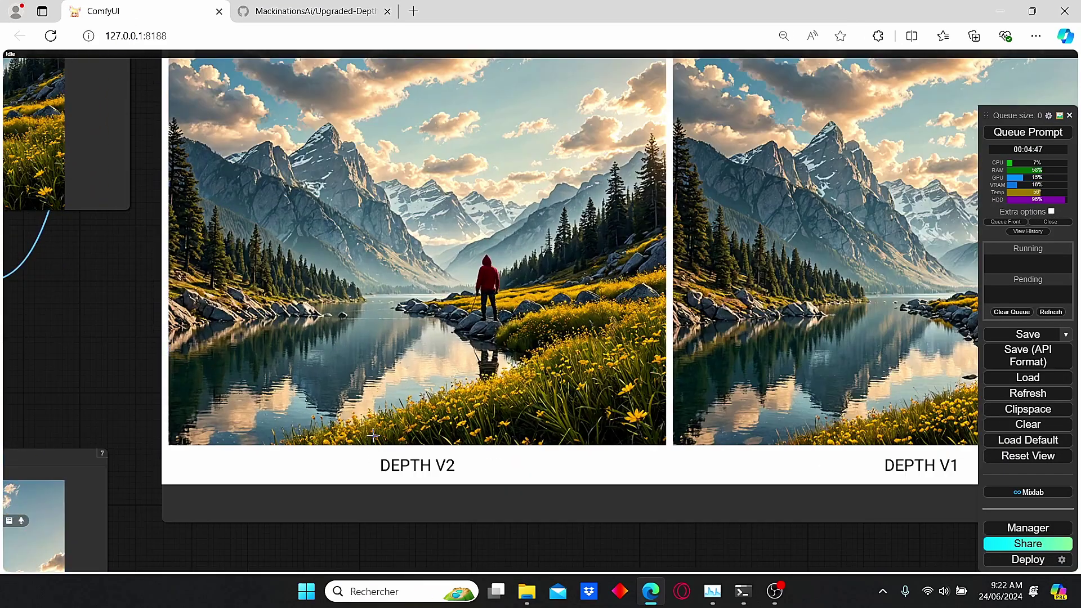
scroll(622, 506, down, 2)
drag(561, 495, 390, 524)
scroll(325, 471, up, 2)
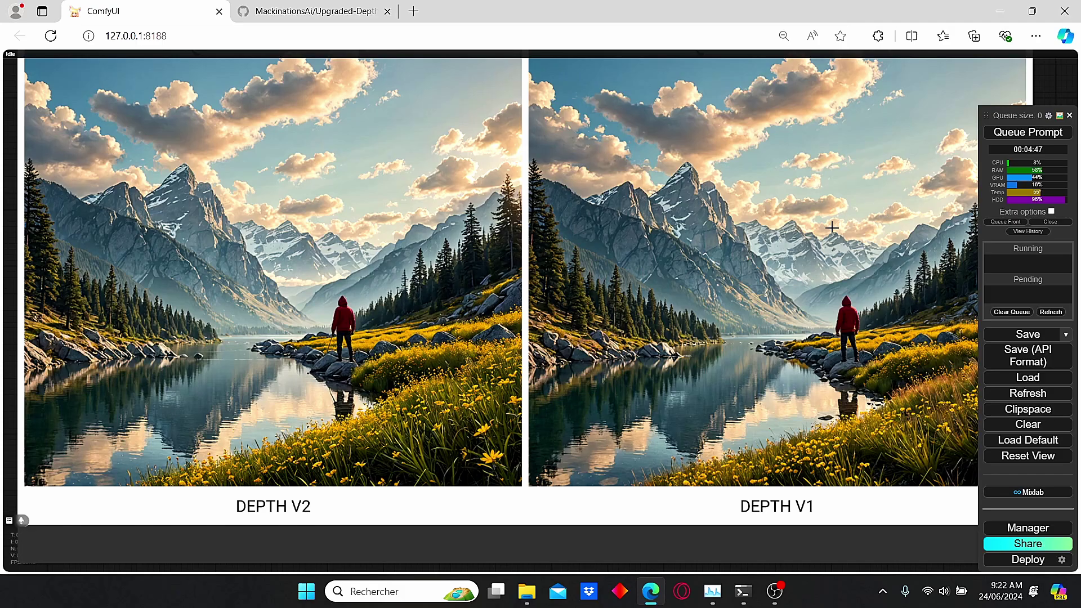
scroll(454, 339, down, 2)
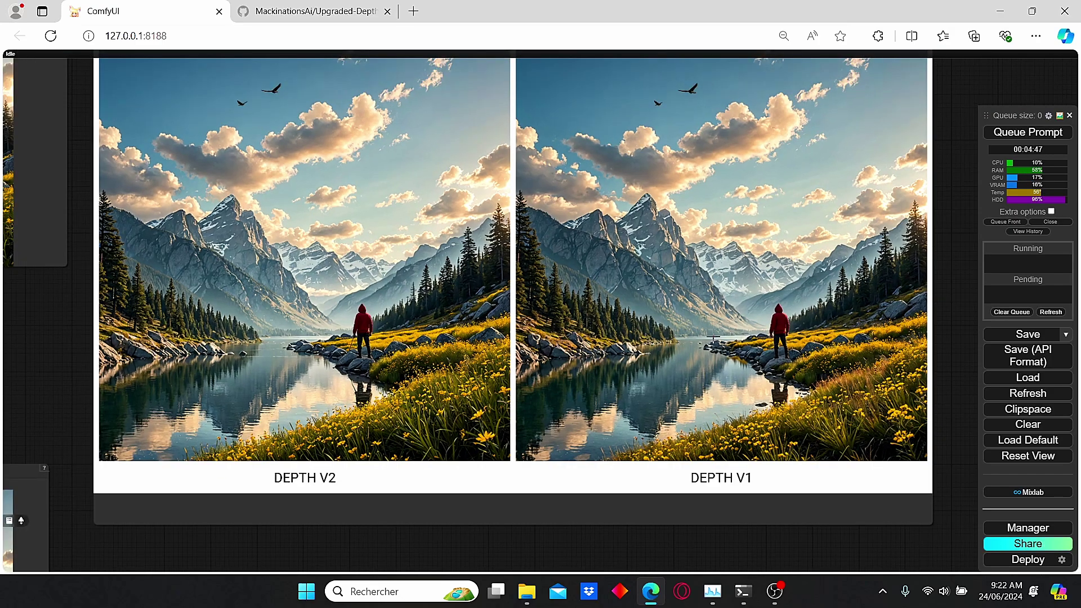
scroll(486, 424, up, 2)
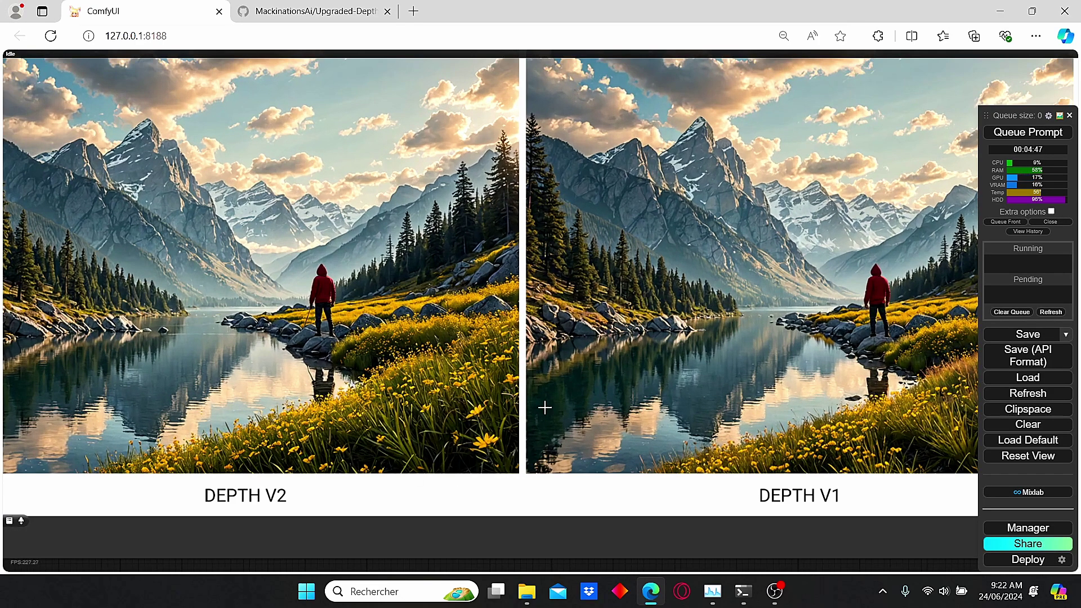
Connect the IMAGE output of the neon castle's Load Image node to the reroute feeding the depth groups
scroll(335, 377, down, 3)
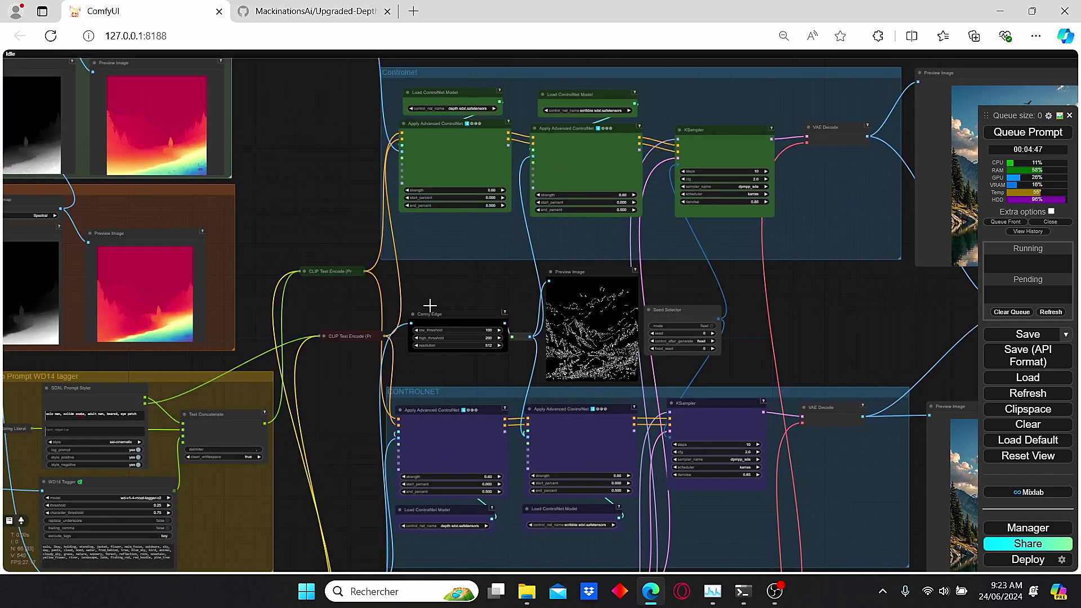
drag(236, 225, 644, 254)
drag(185, 205, 542, 233)
scroll(621, 173, up, 2)
drag(524, 138, 603, 230)
scroll(603, 230, up, 3)
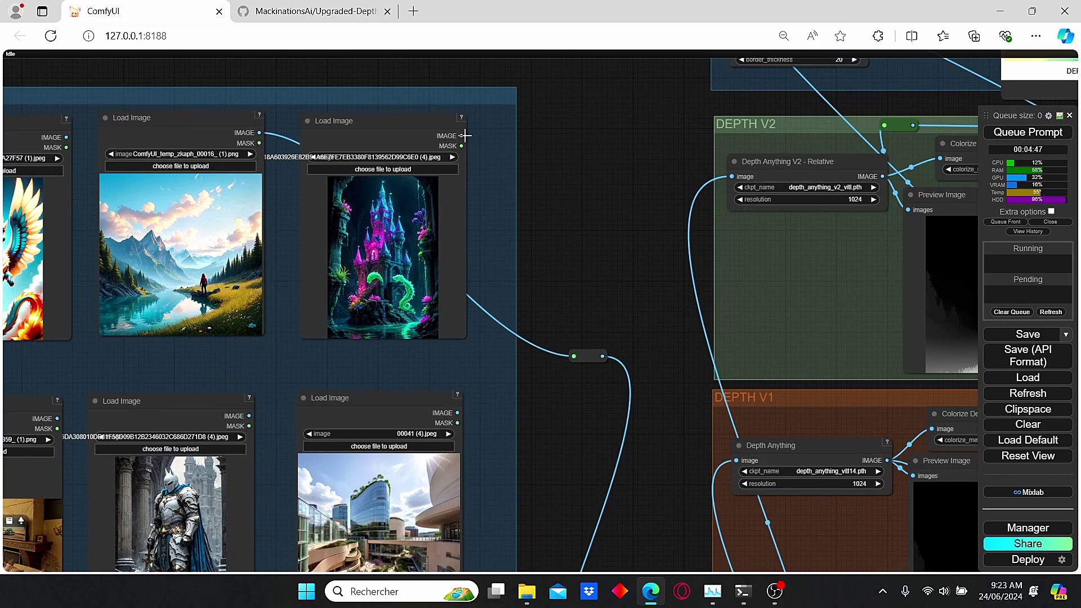
drag(465, 136, 574, 356)
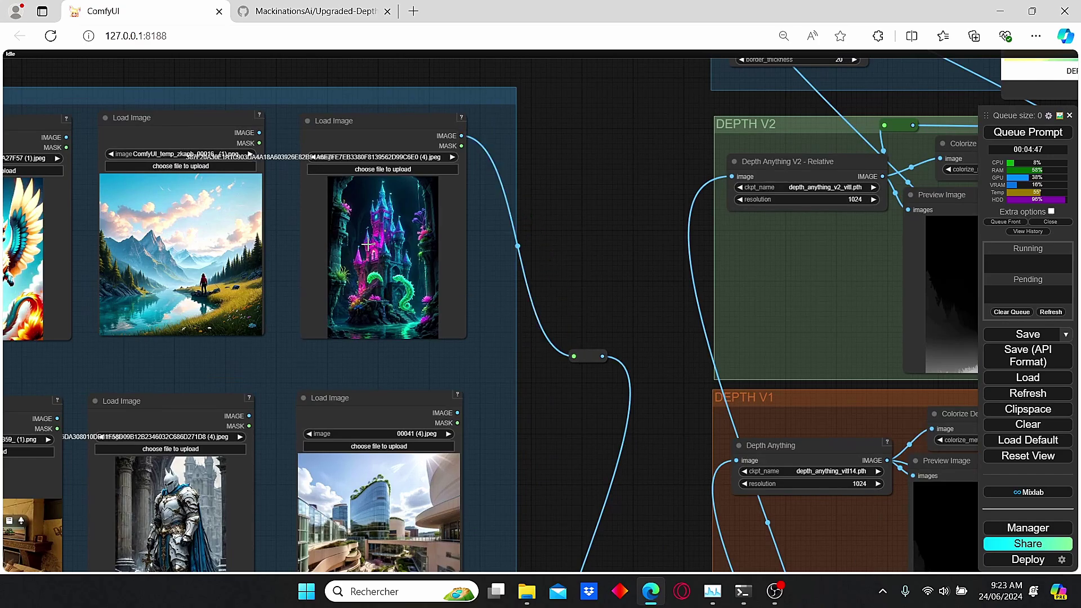
Compare the generated DEPTH V2 and DEPTH V1 castle images, including the towers, background, snakes, stairs and flowers
drag(572, 271, 329, 245)
scroll(329, 244, down, 3)
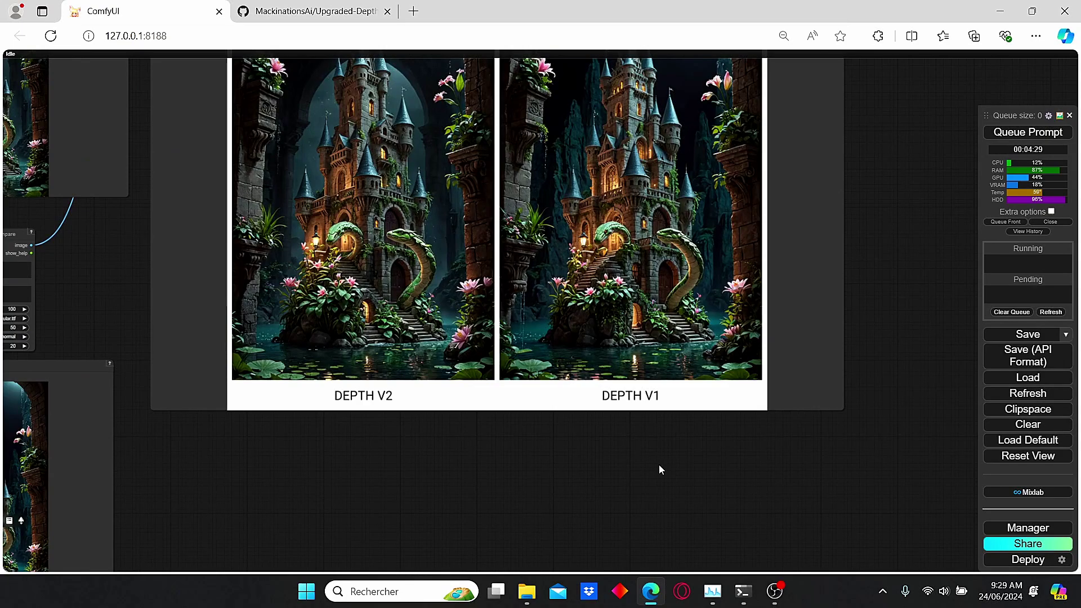
scroll(526, 473, up, 5)
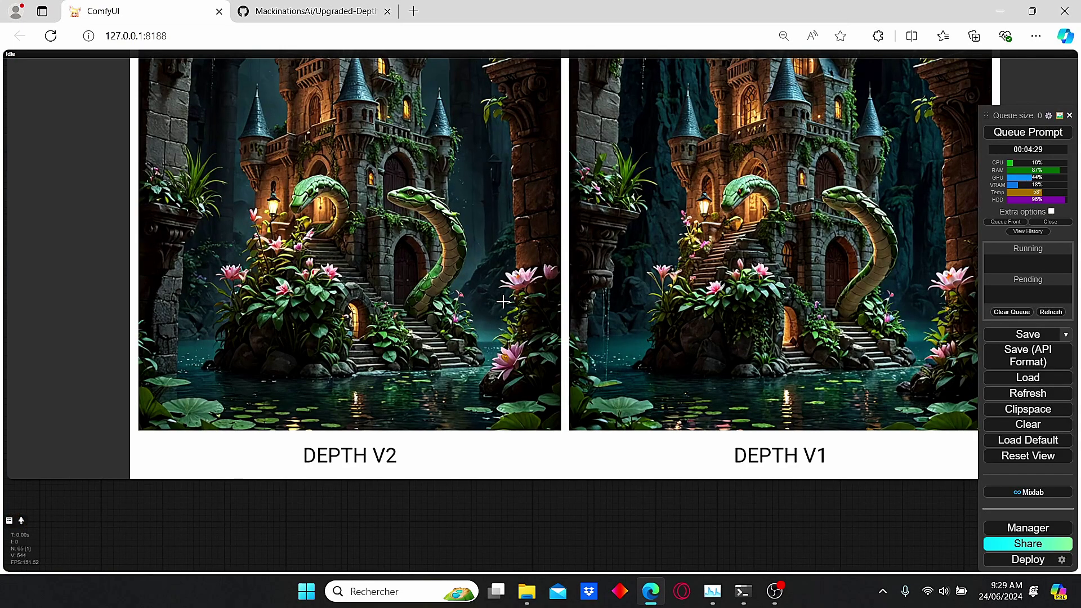
scroll(502, 302, down, 1)
scroll(502, 249, down, 3)
drag(505, 213, 516, 349)
scroll(517, 350, up, 2)
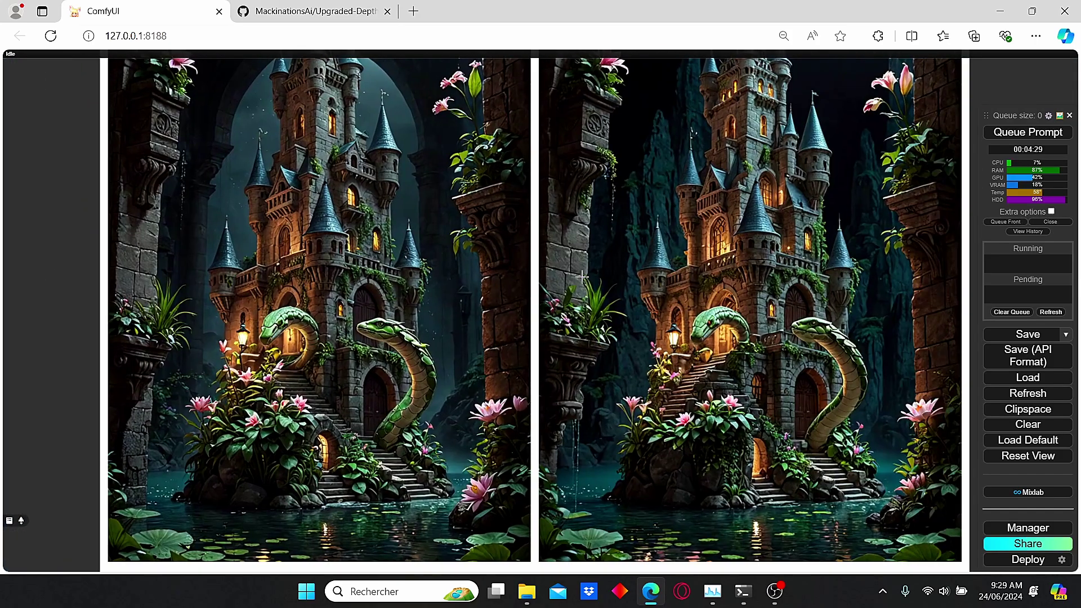
scroll(628, 311, up, 3)
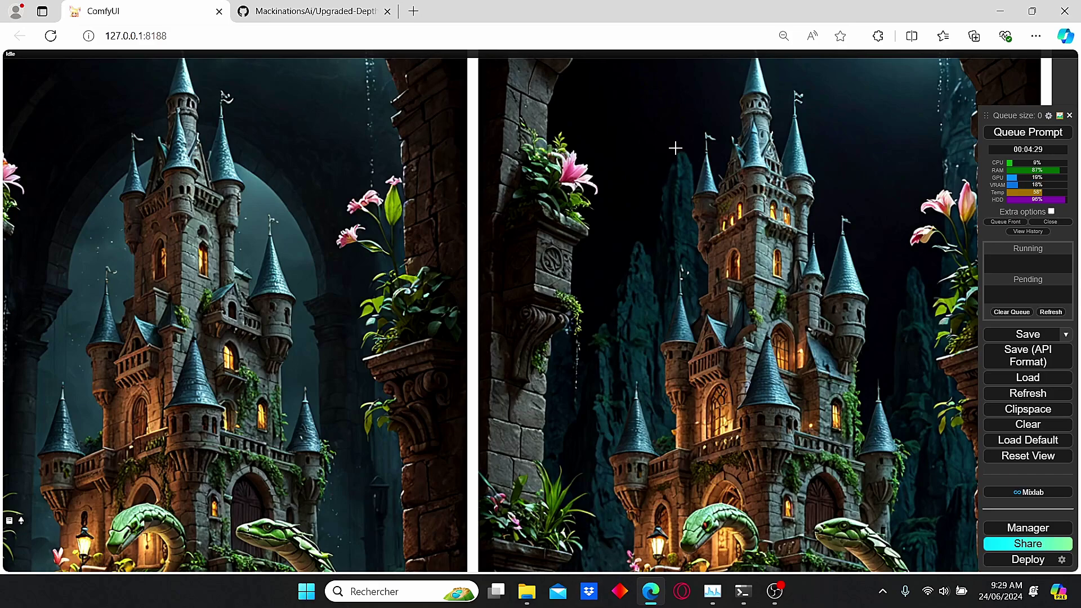
scroll(675, 148, down, 2)
drag(658, 335, 640, 111)
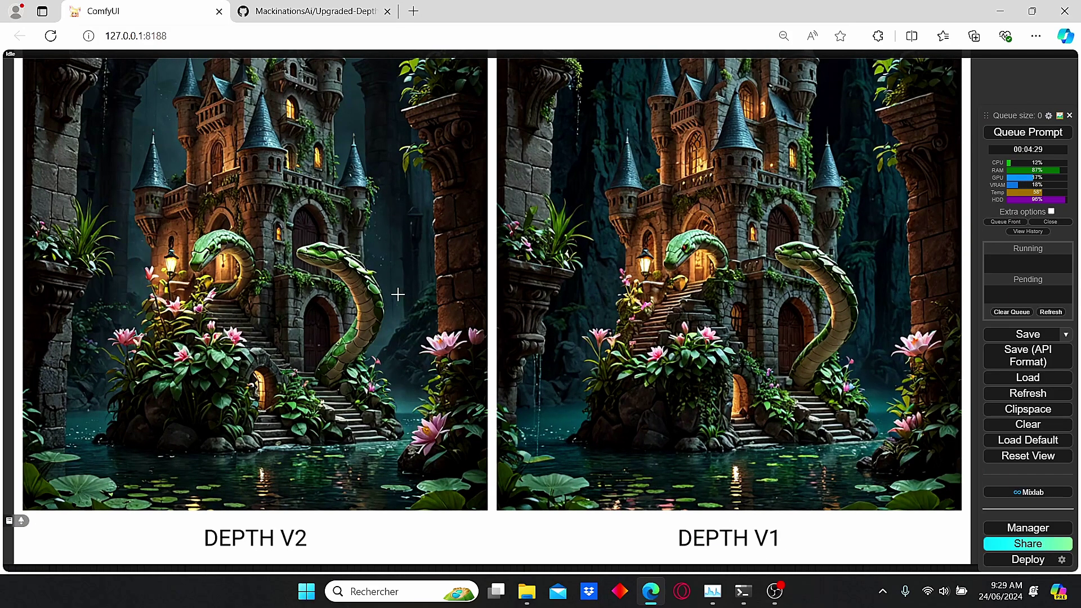
drag(397, 295, 584, 392)
scroll(455, 465, down, 2)
scroll(470, 379, up, 2)
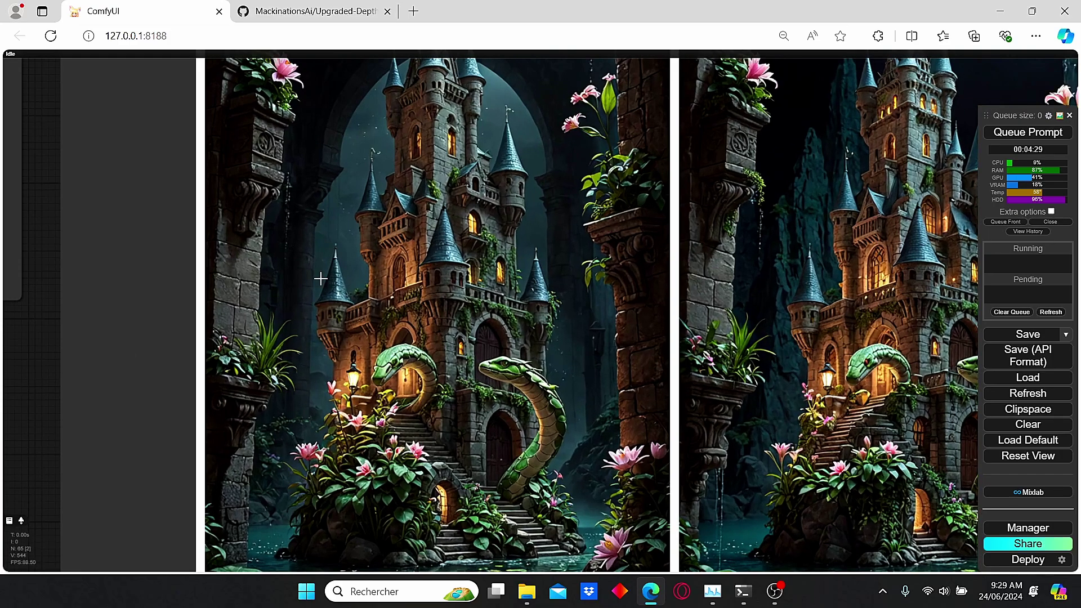
drag(294, 257, 381, 345)
scroll(478, 357, down, 2)
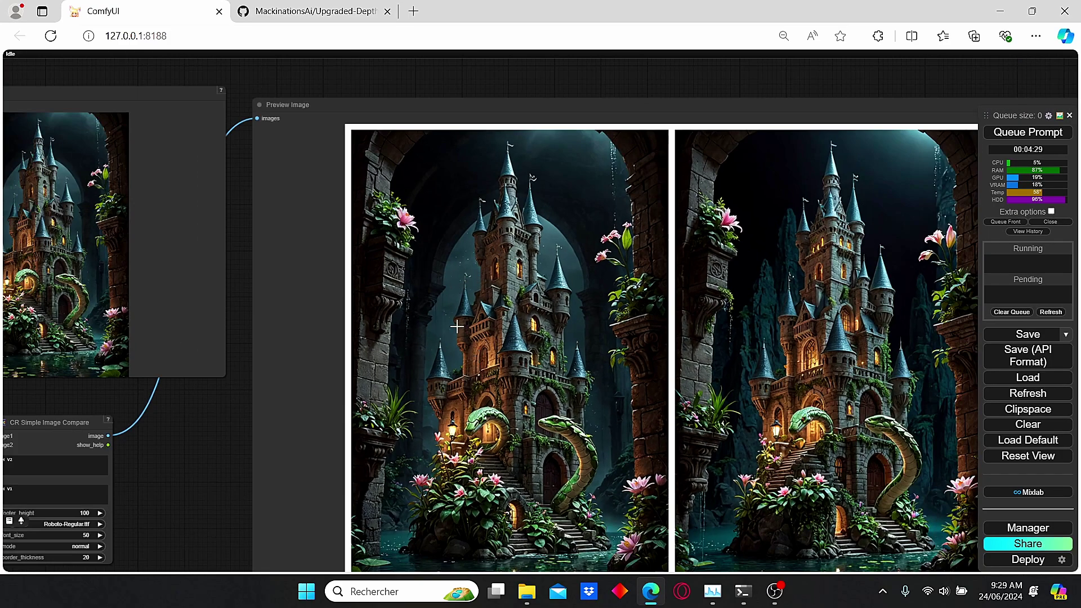
scroll(459, 314, down, 2)
scroll(241, 442, up, 3)
scroll(315, 439, down, 1)
Examine the original neon castle input image in the images group as a reference for the two generated castles
drag(239, 405, 1025, 367)
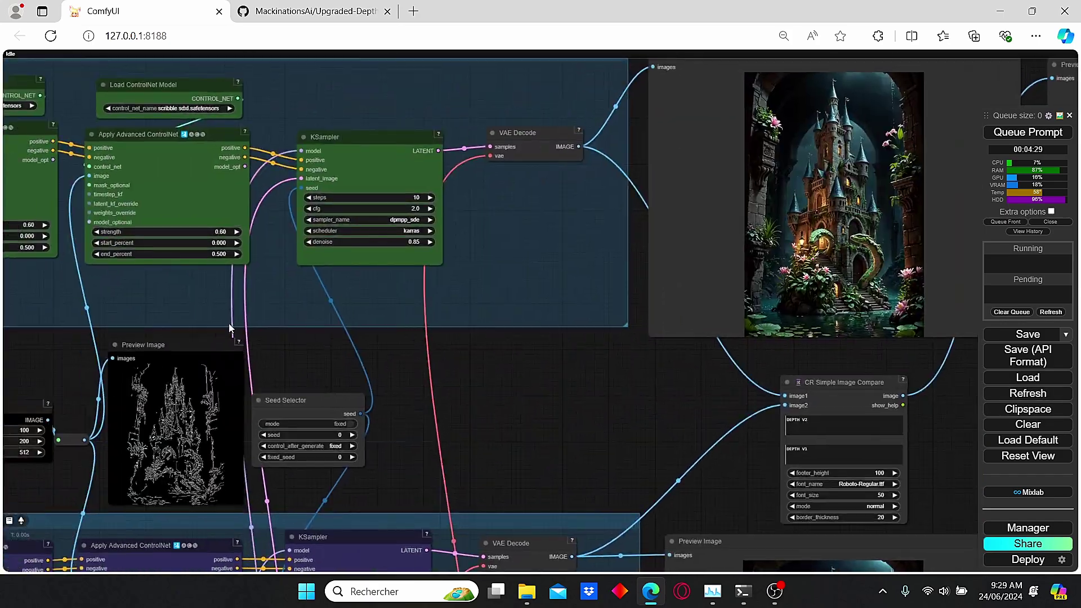
drag(229, 328, 1041, 304)
scroll(482, 280, up, 4)
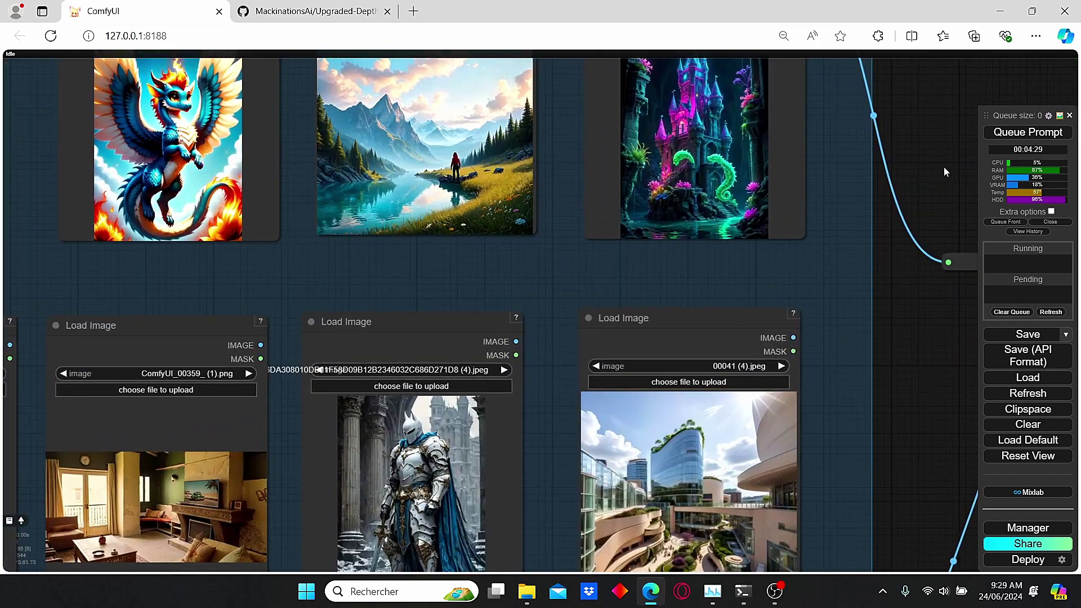
scroll(852, 151, up, 8)
drag(853, 151, 867, 370)
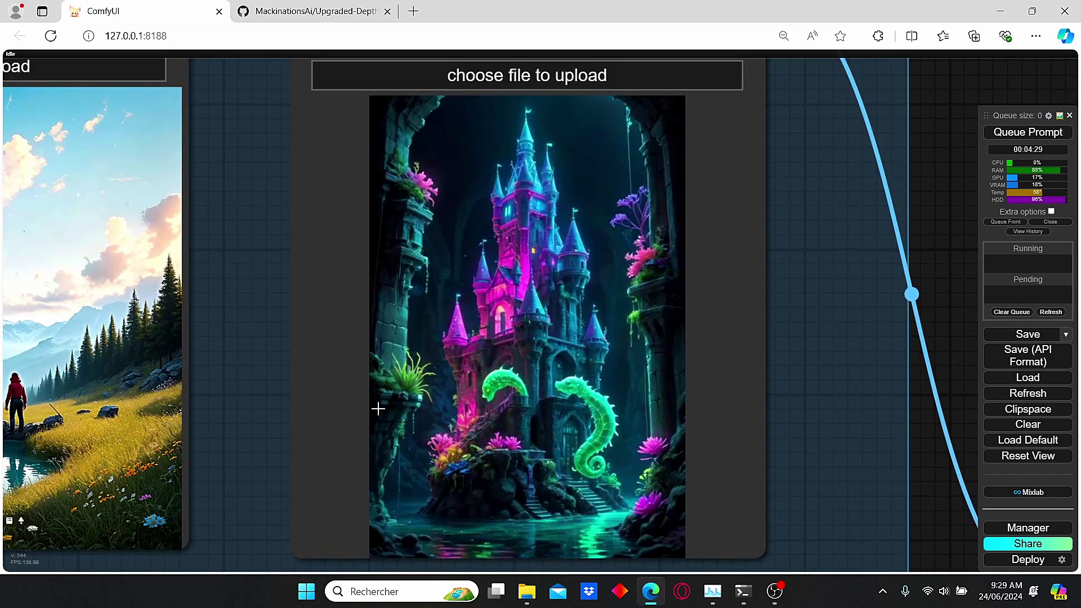
scroll(489, 314, down, 5)
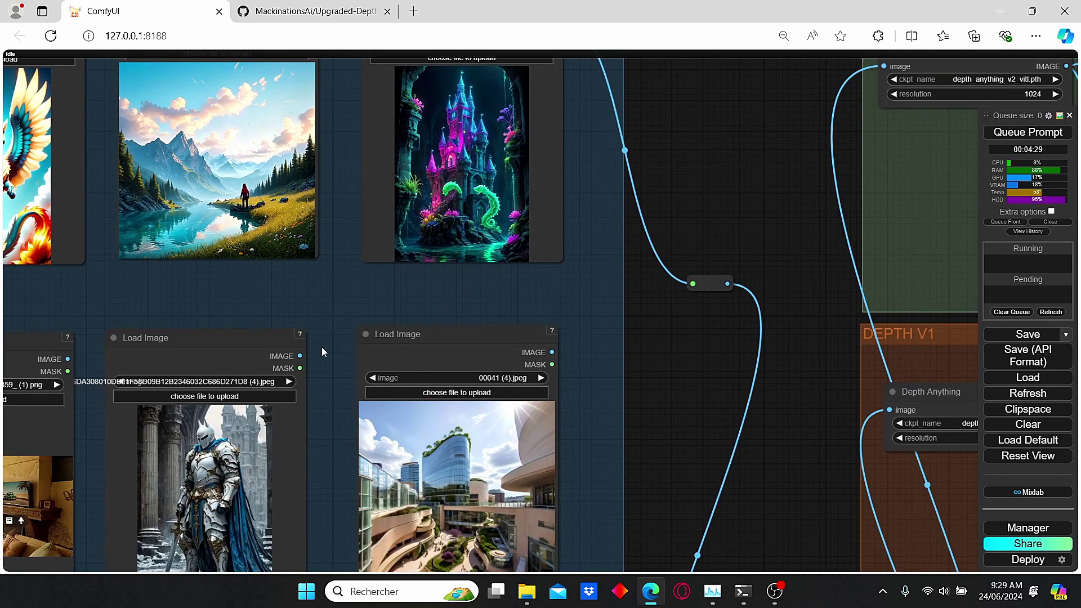
scroll(466, 352, down, 5)
scroll(423, 272, up, 6)
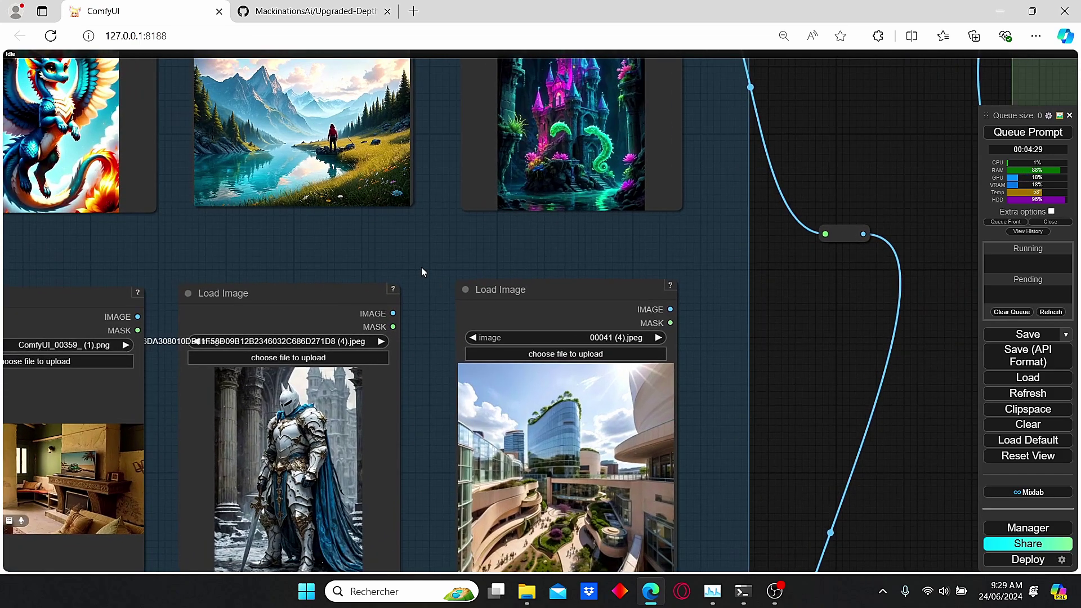
drag(413, 326, 407, 276)
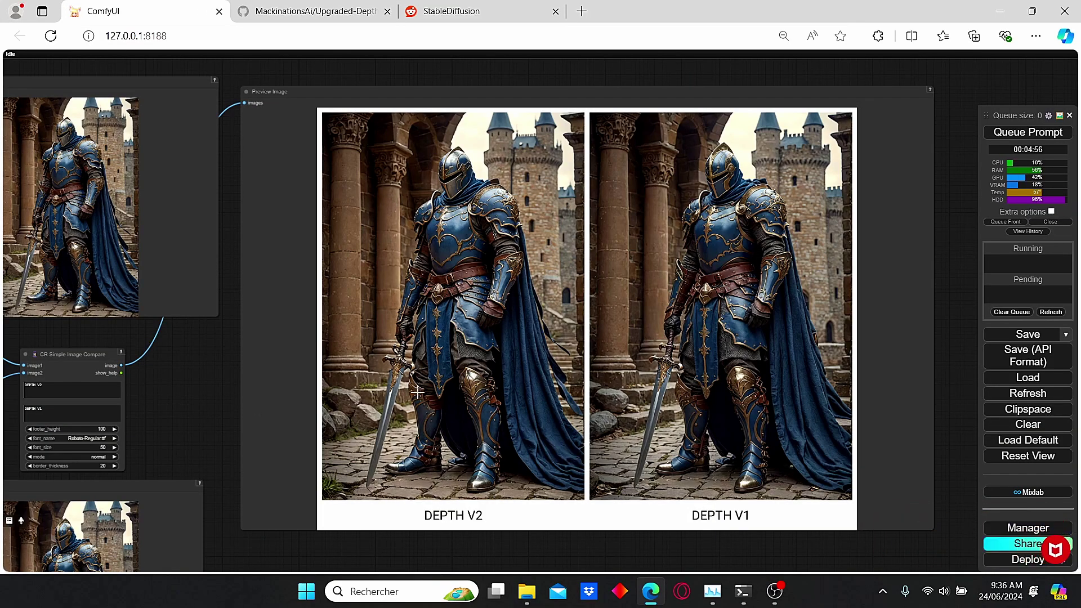
Compare the generated DEPTH V2 and DEPTH V1 knight images, including the armour, cape, sword, stones and castle background
scroll(689, 371, up, 3)
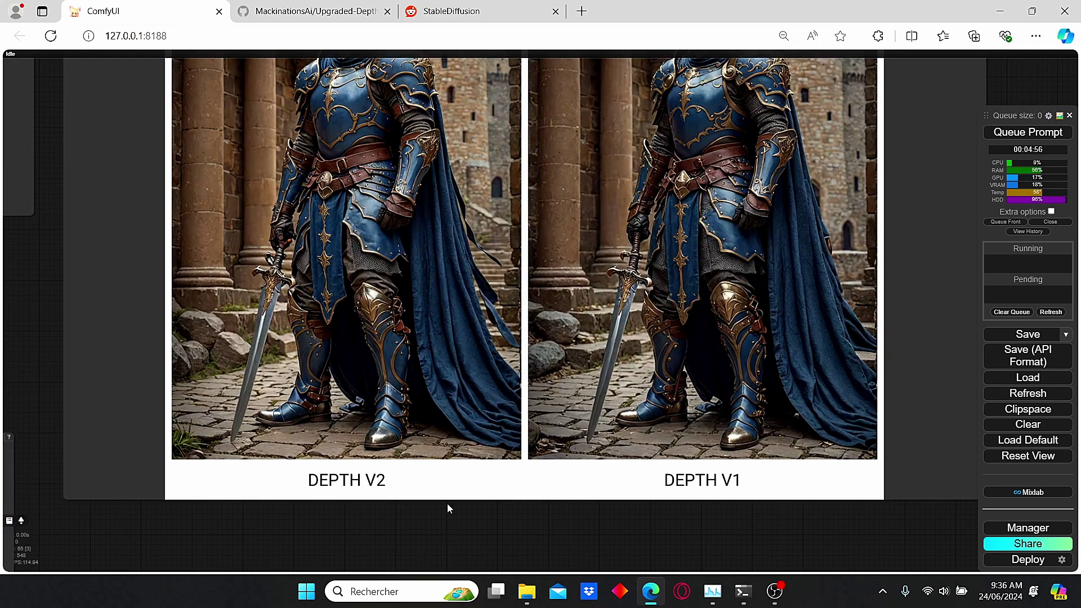
drag(544, 237, 551, 369)
scroll(547, 360, down, 2)
scroll(517, 273, up, 3)
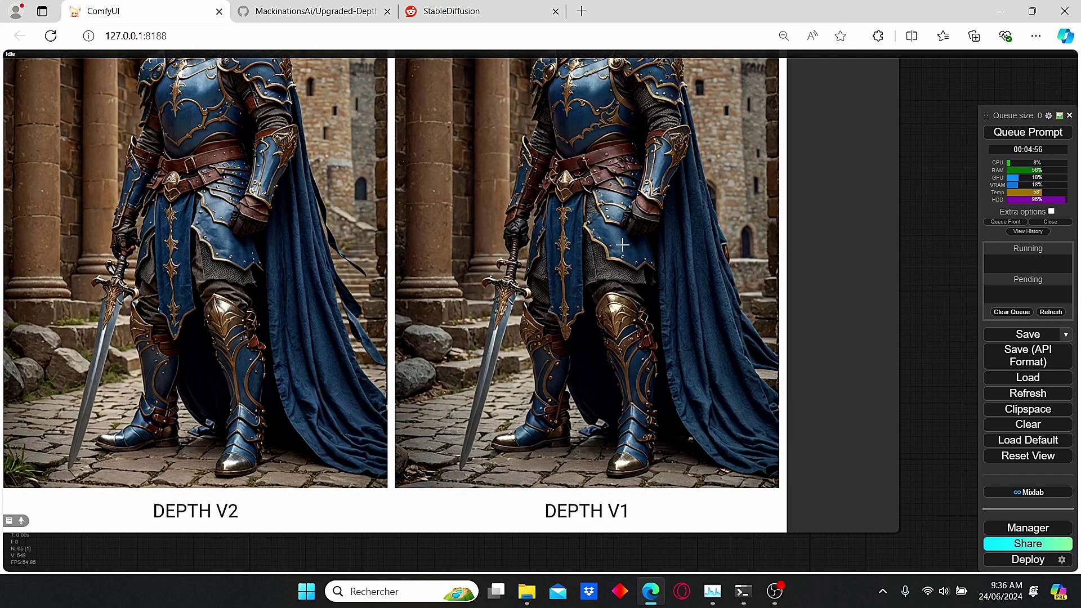
drag(606, 220, 618, 394)
scroll(372, 398, up, 2)
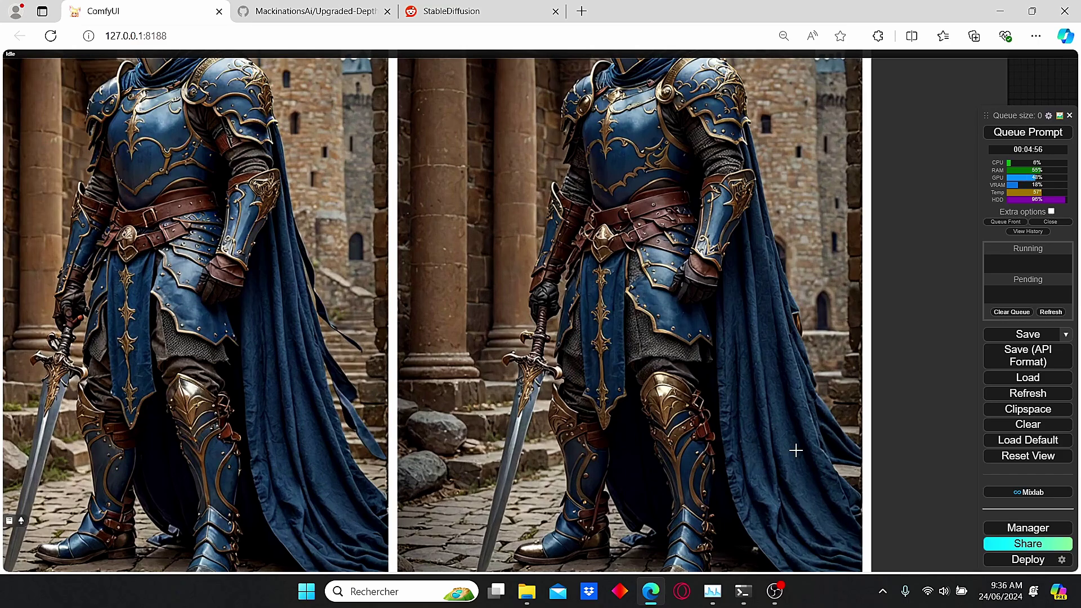
scroll(811, 475, down, 1)
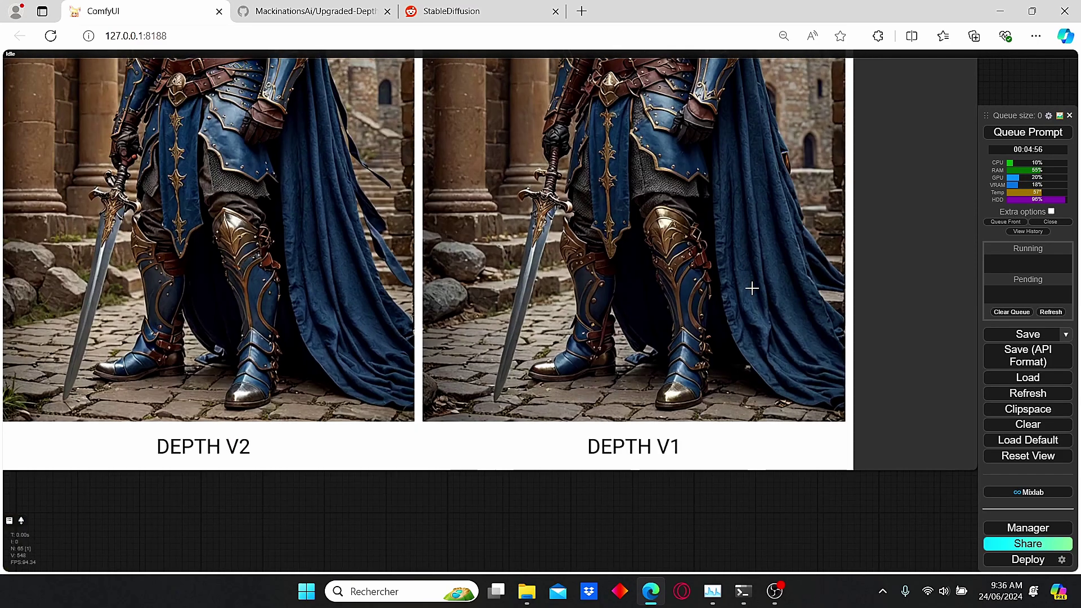
drag(764, 468, 750, 289)
scroll(263, 191, up, 1)
drag(268, 85, 369, 510)
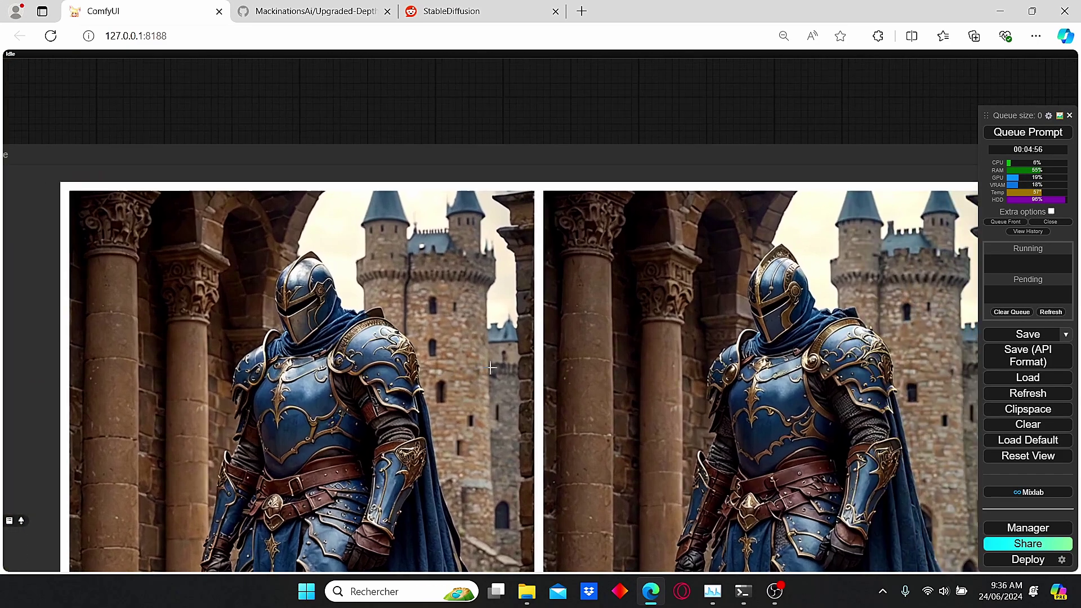
drag(497, 316, 401, 303)
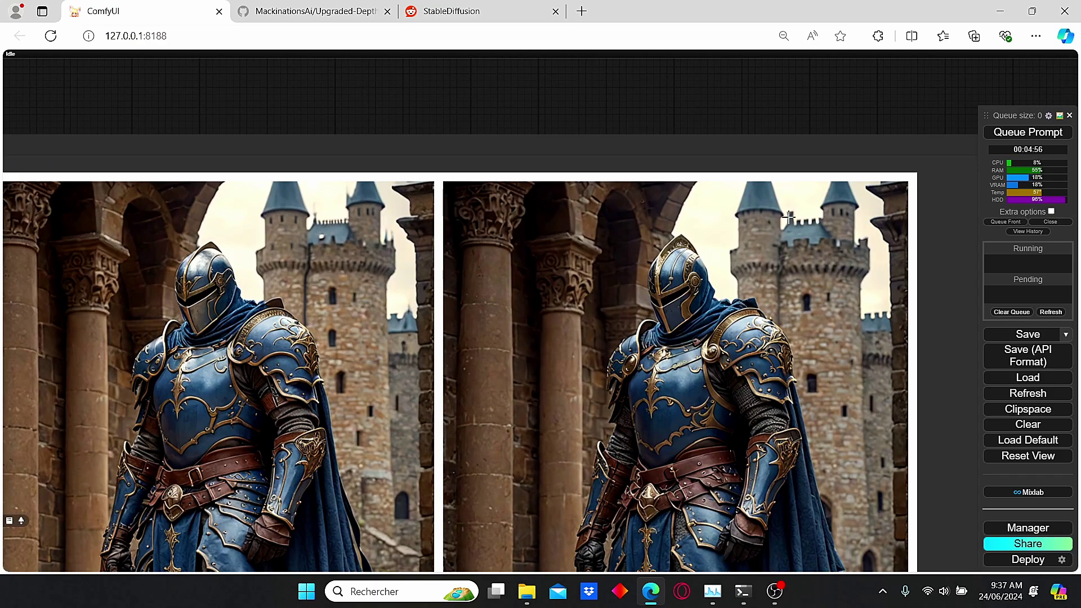
Connect the IMAGE output of the praying martial artist's Load Image node to the reroute feeding the depth groups
scroll(576, 360, down, 5)
drag(77, 408, 440, 394)
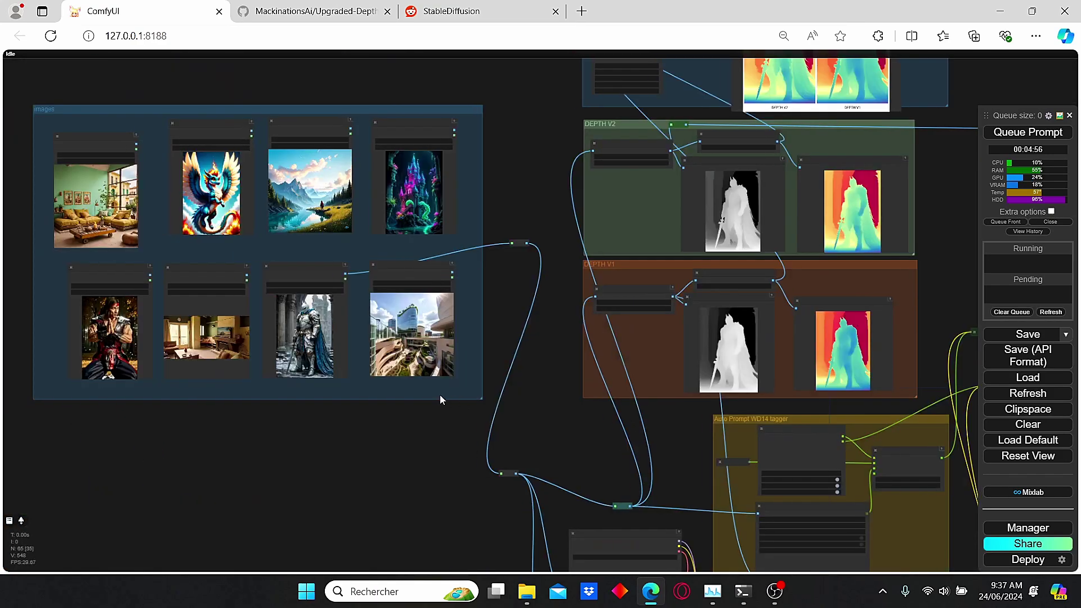
drag(99, 469, 236, 478)
scroll(227, 477, up, 4)
drag(309, 461, 154, 537)
drag(134, 447, 165, 459)
scroll(164, 459, up, 3)
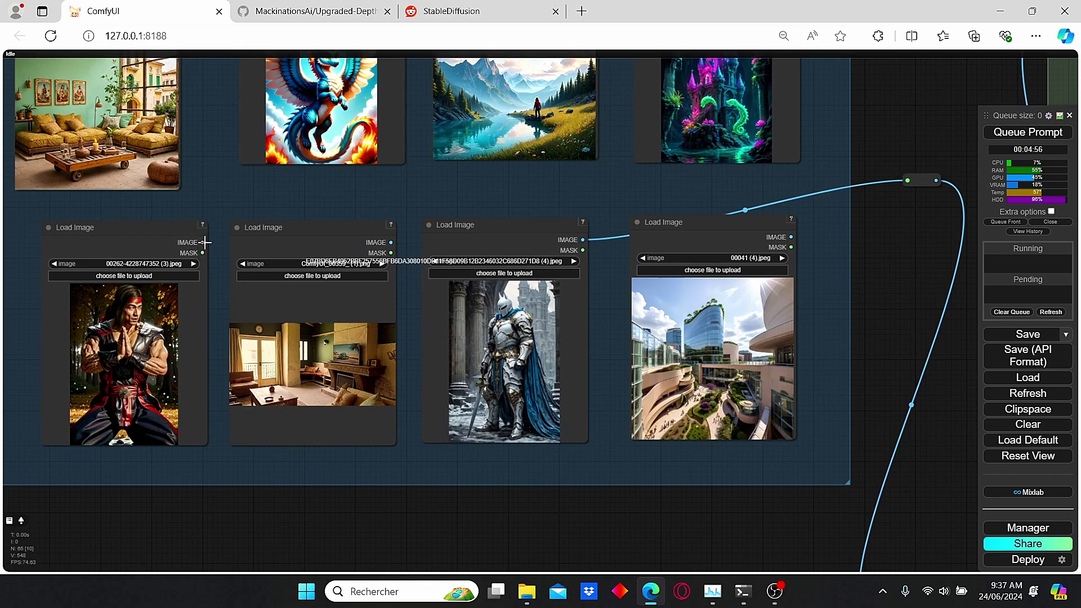
drag(203, 242, 908, 181)
Check the martial artist image's link to the reroute and queue the workflow for generation
scroll(122, 319, up, 6)
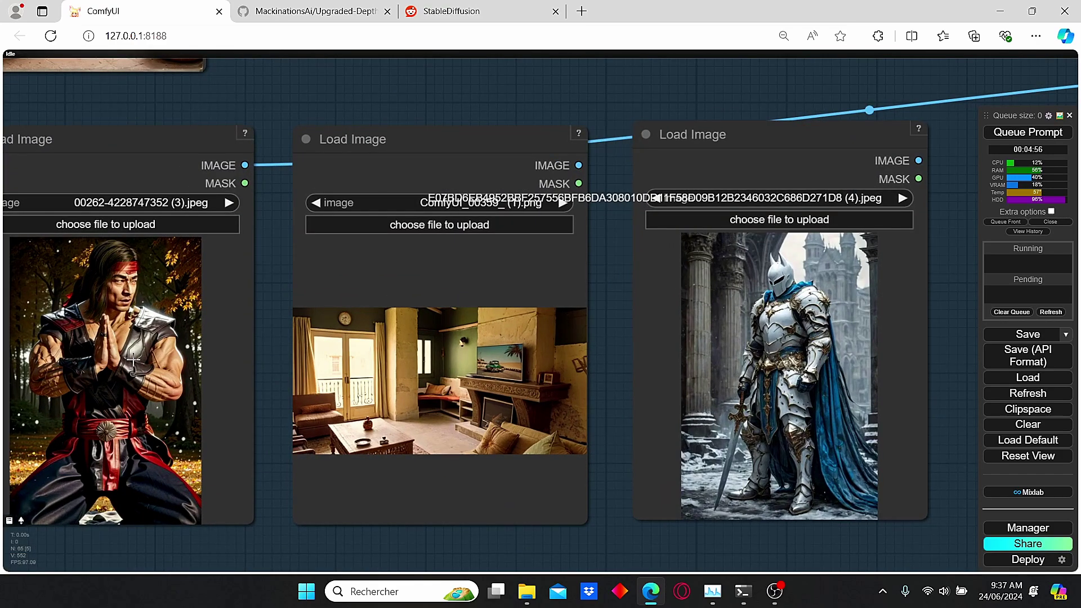
scroll(164, 383, down, 4)
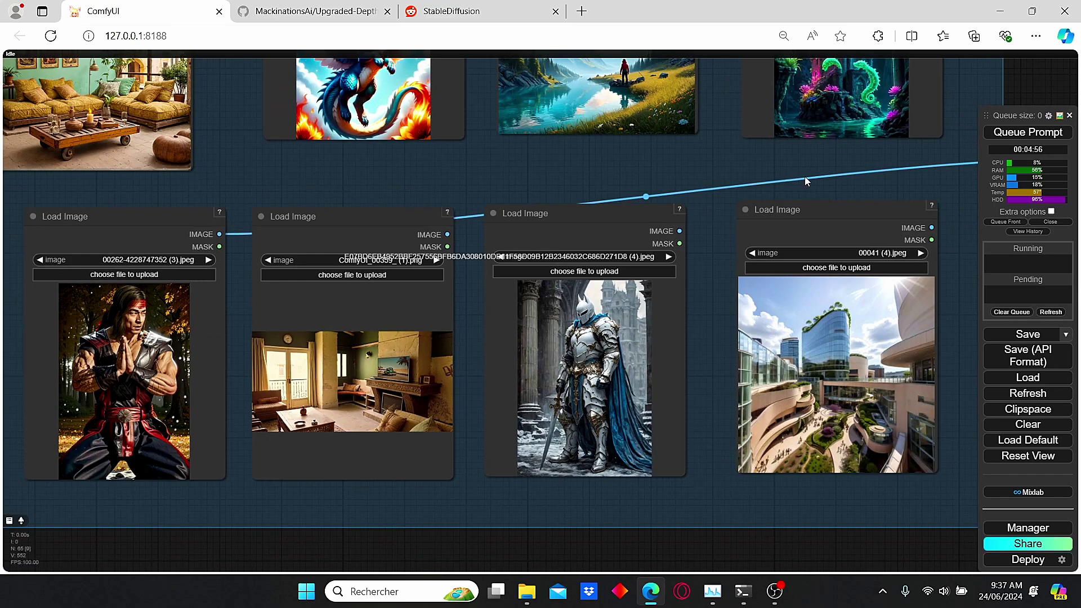
scroll(861, 181, down, 3)
drag(945, 187, 754, 178)
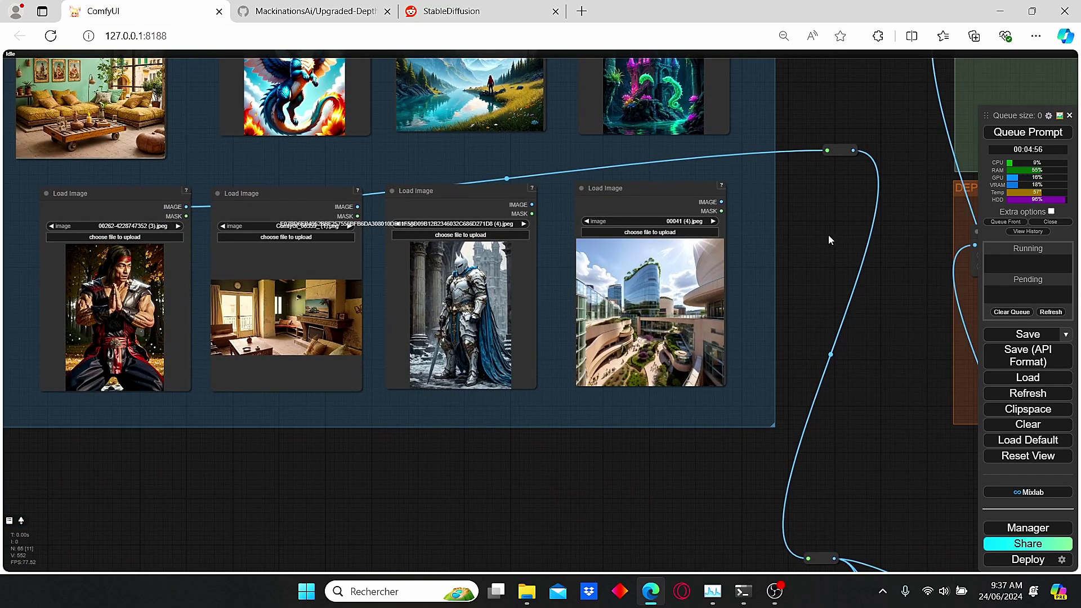
drag(828, 235, 360, 251)
drag(783, 210, 353, 228)
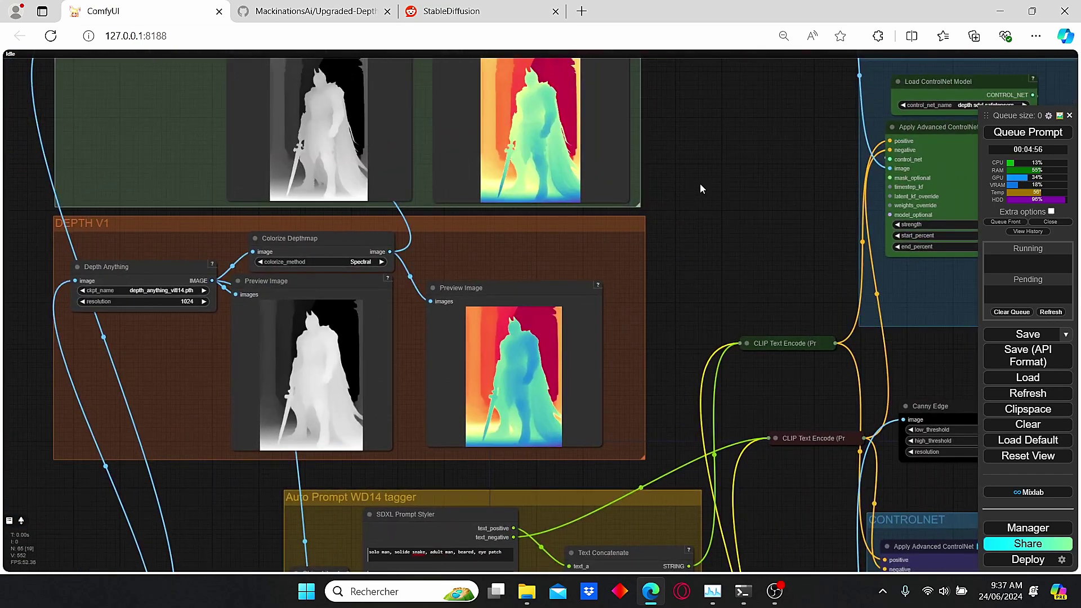
scroll(701, 189, down, 2)
click(1028, 132)
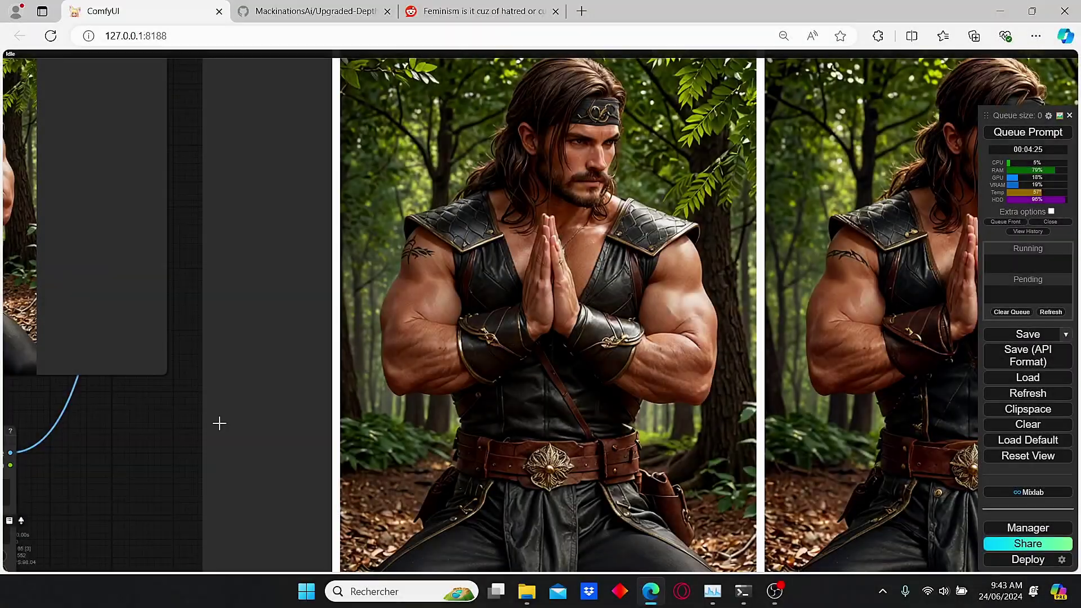
Compare the generated DEPTH V2 and DEPTH V1 warrior images, including the hands, arms, bracers, belt and forest background
drag(217, 424, 155, 393)
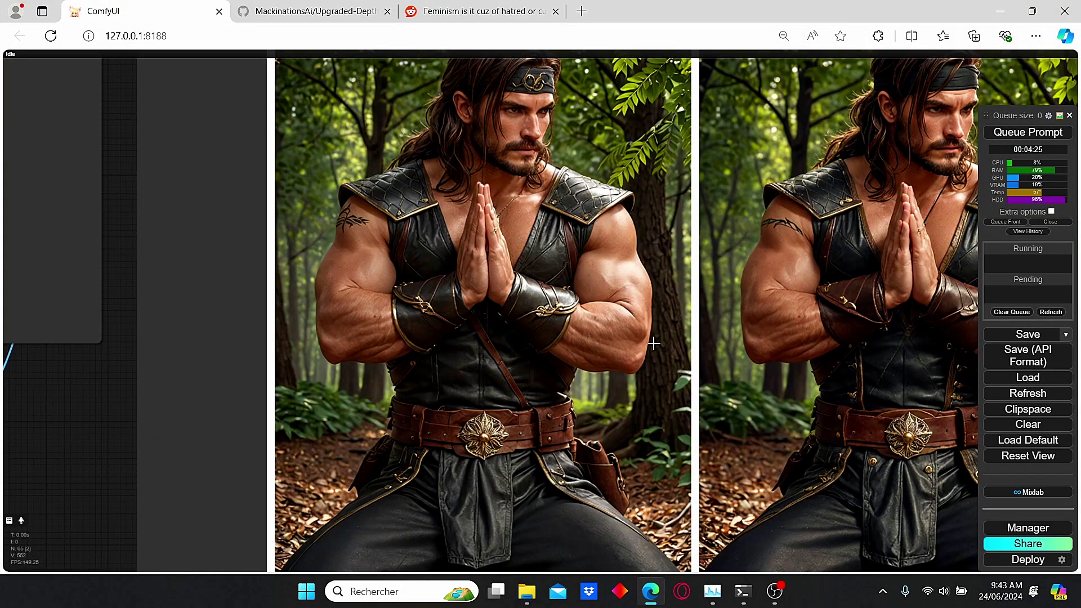
scroll(653, 342, down, 3)
drag(653, 343, 502, 318)
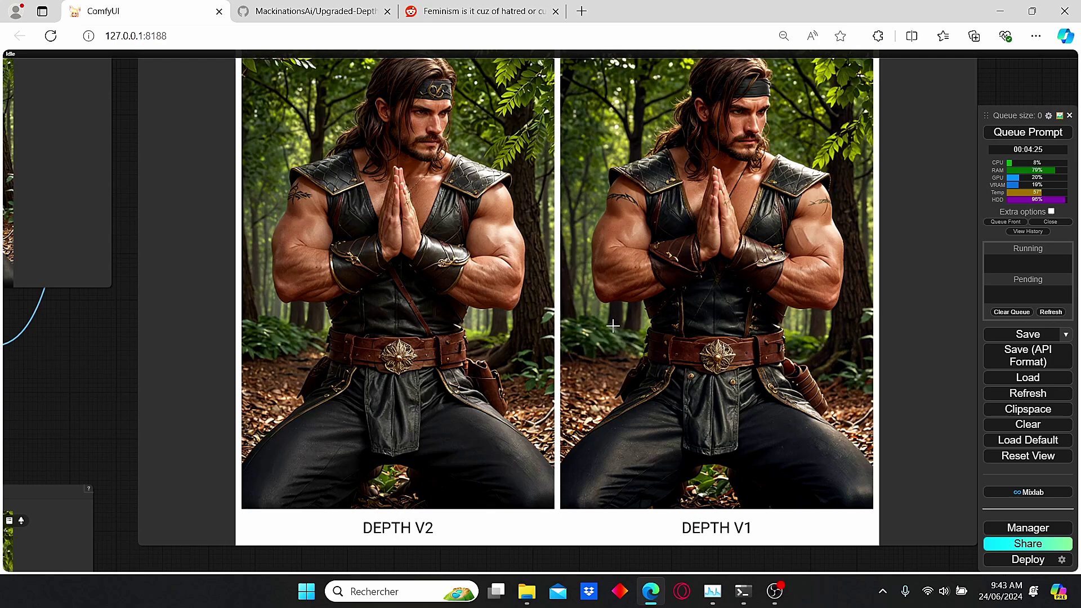
scroll(478, 318, up, 4)
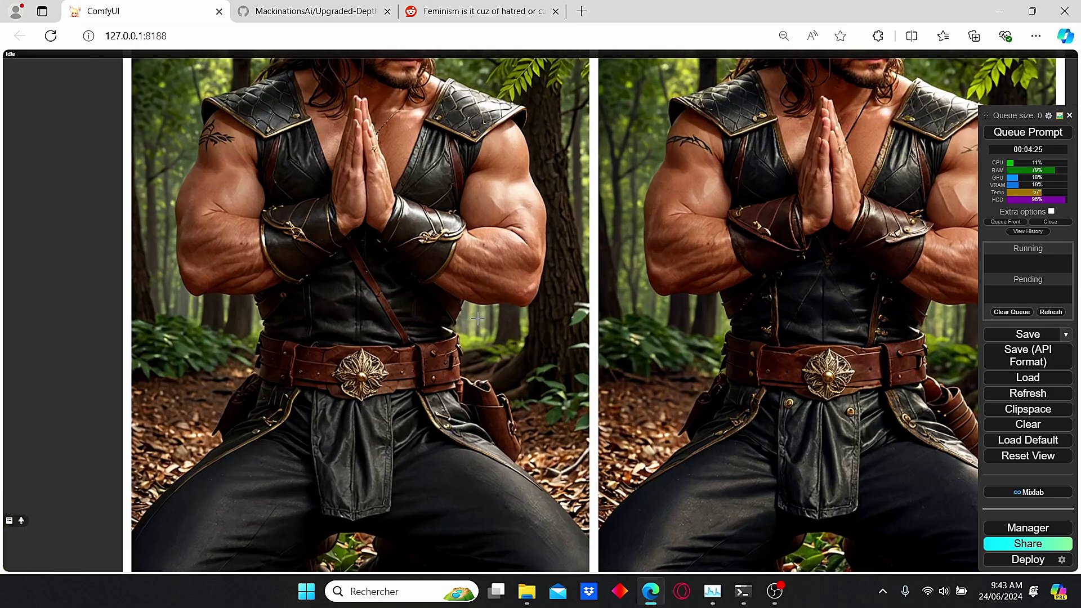
scroll(425, 327, up, 1)
drag(434, 172, 433, 291)
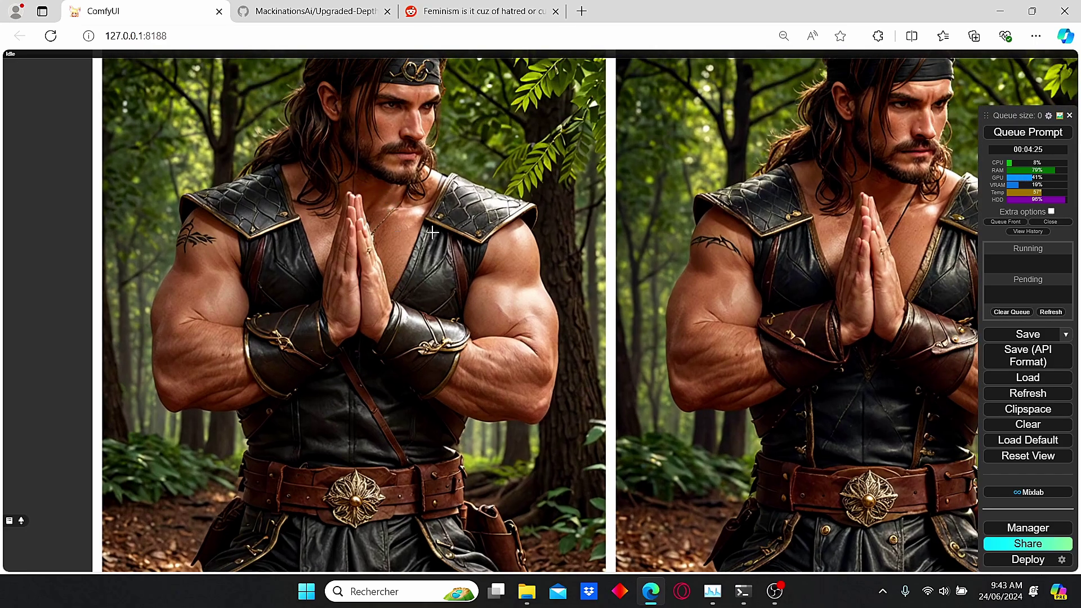
scroll(723, 383, up, 1)
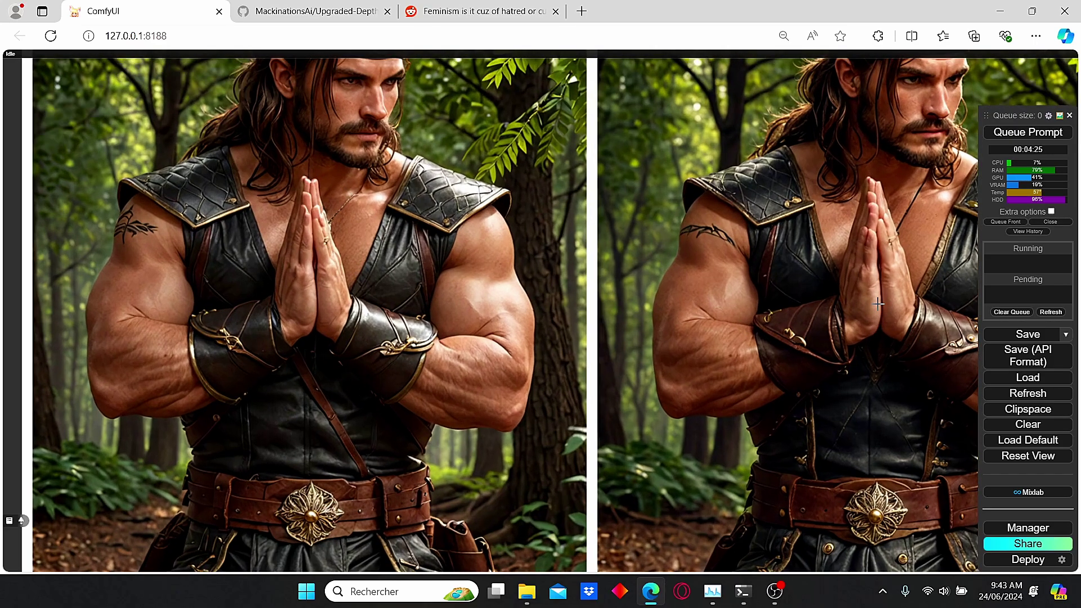
scroll(860, 290, up, 1)
scroll(814, 318, down, 4)
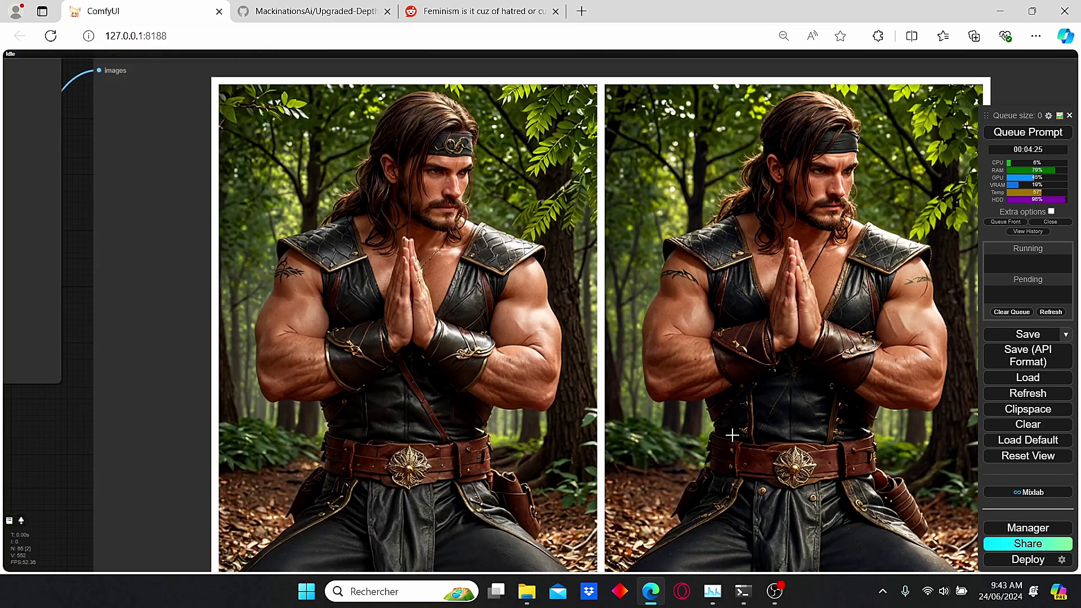
drag(733, 435, 701, 263)
drag(531, 275, 547, 356)
scroll(419, 197, up, 1)
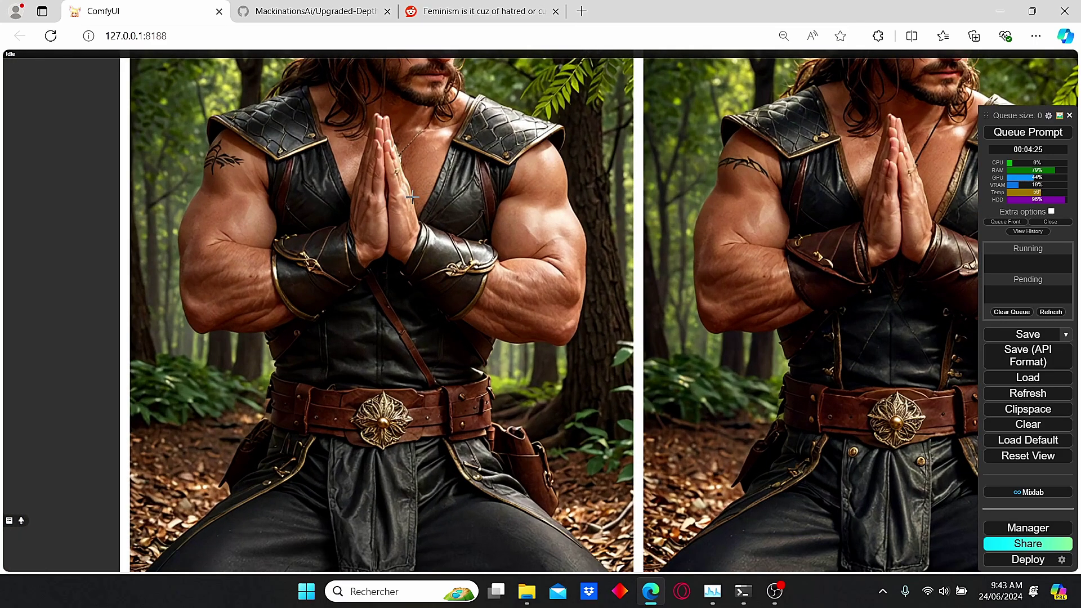
scroll(701, 263, up, 1)
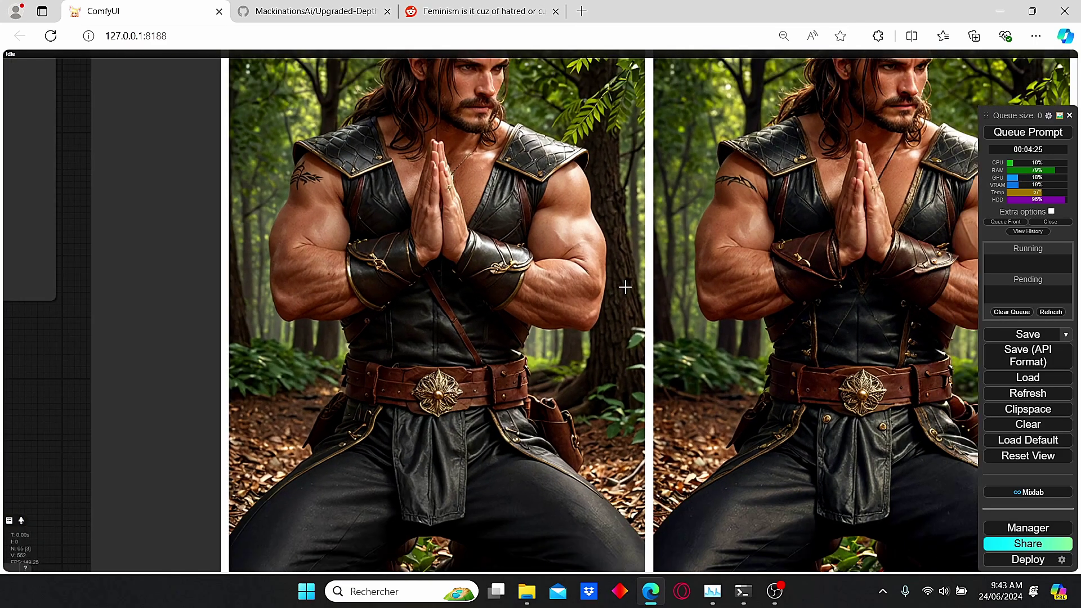
drag(625, 288, 600, 276)
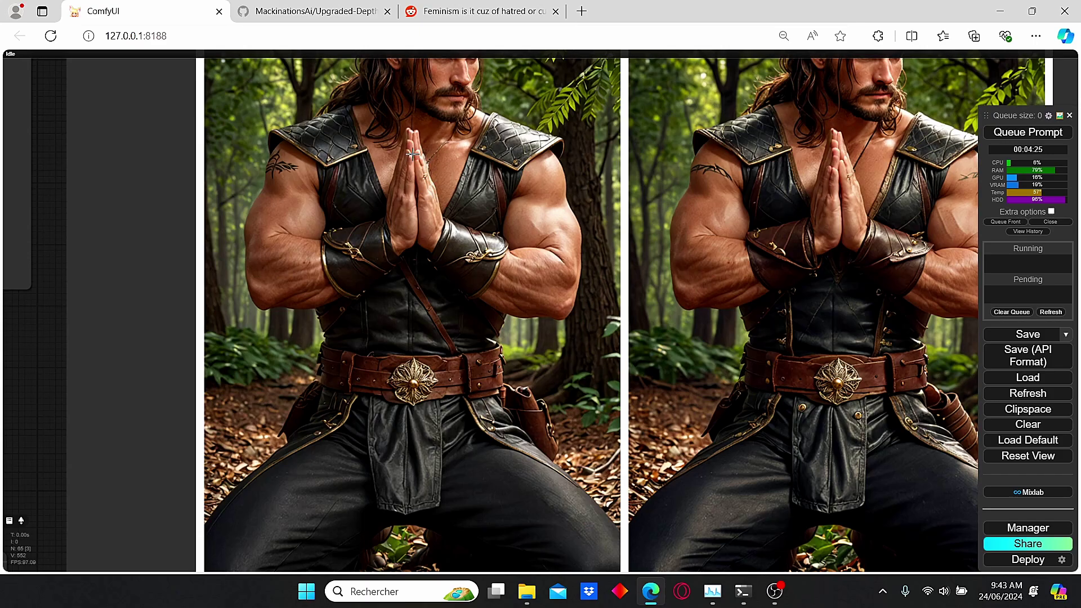
Enlarge the Load Image node holding battle2_metalgear (3).jpg and move it farther from the reroute it feeds
scroll(427, 175, down, 5)
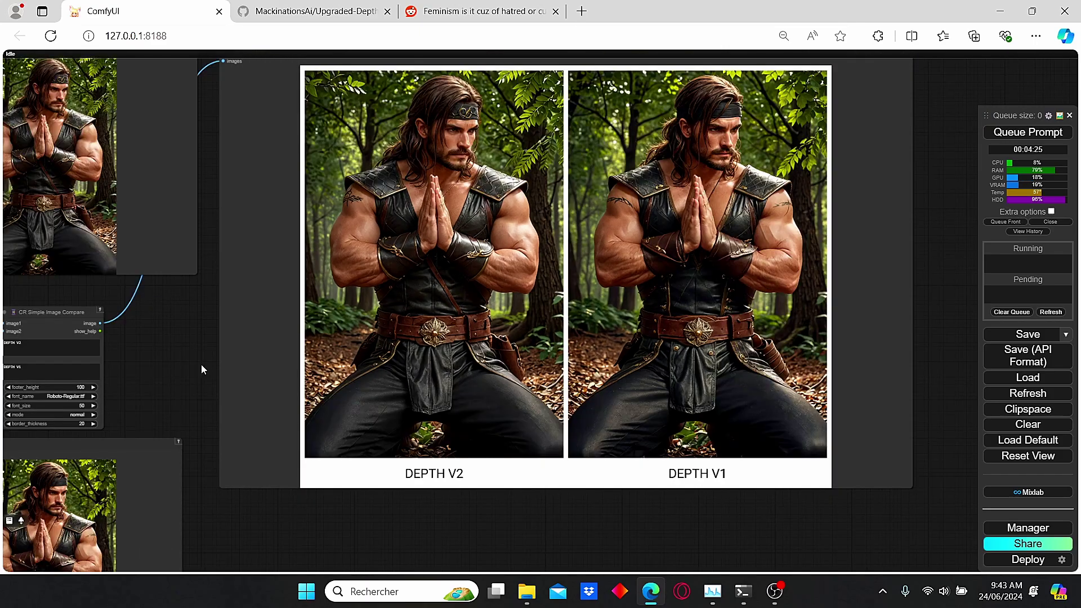
drag(221, 359, 530, 354)
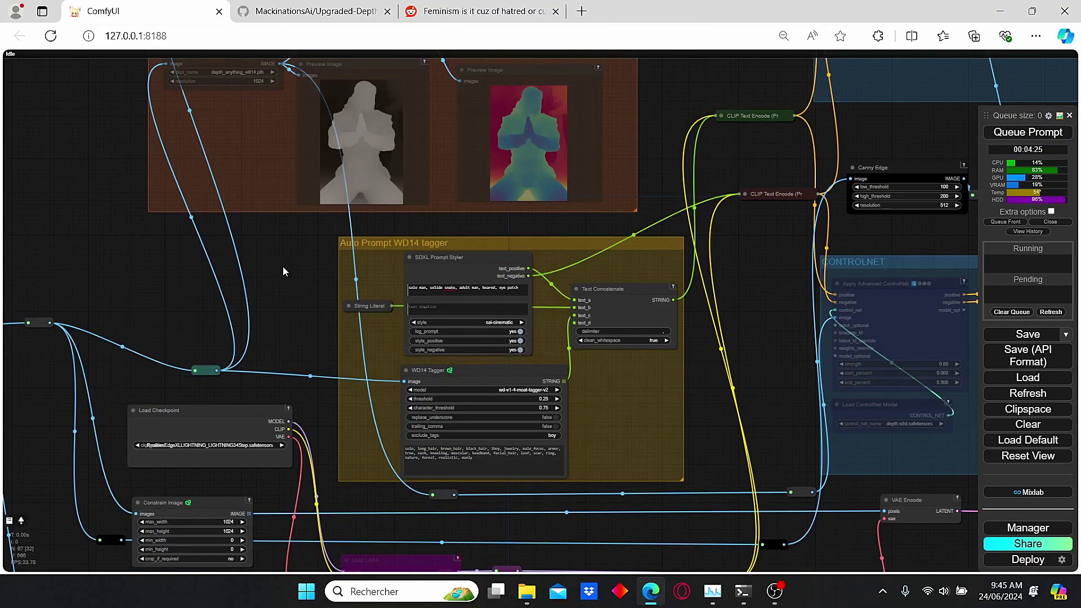
scroll(283, 267, up, 1)
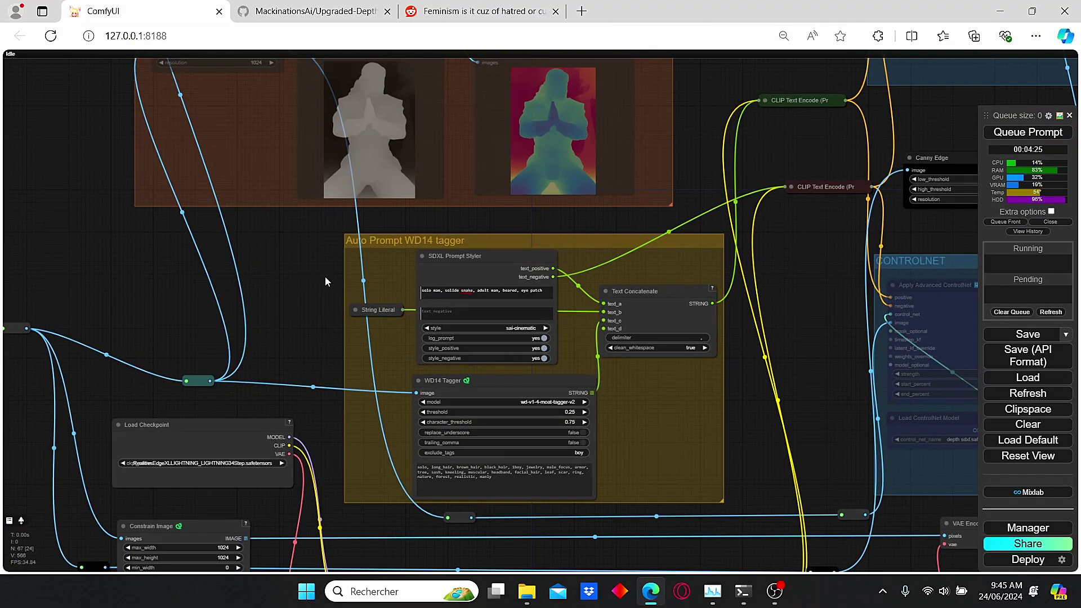
scroll(310, 289, down, 2)
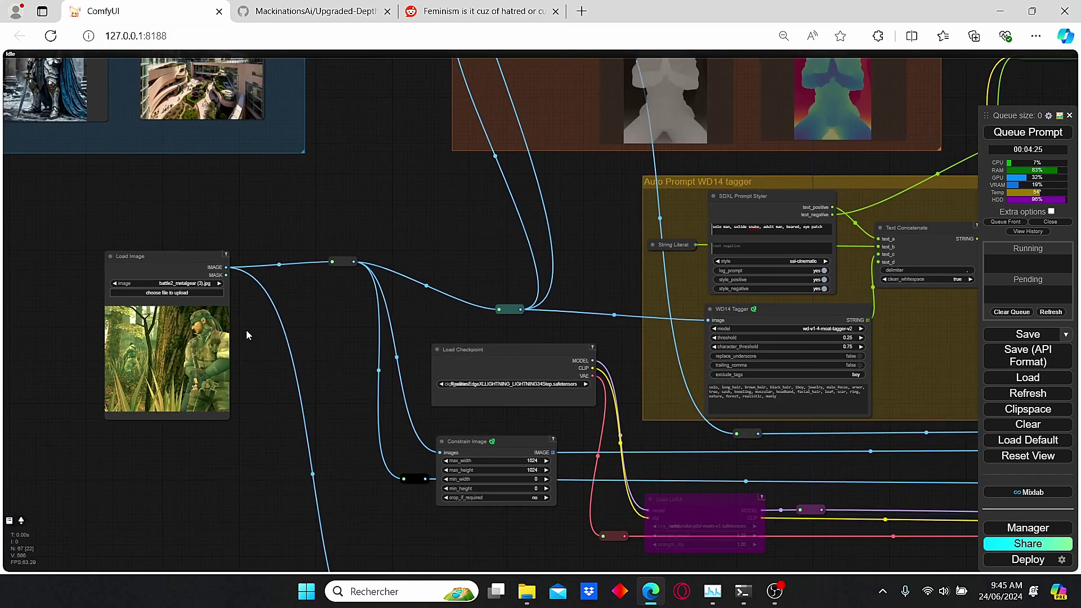
scroll(246, 331, up, 2)
drag(220, 183, 454, 144)
scroll(384, 348, up, 5)
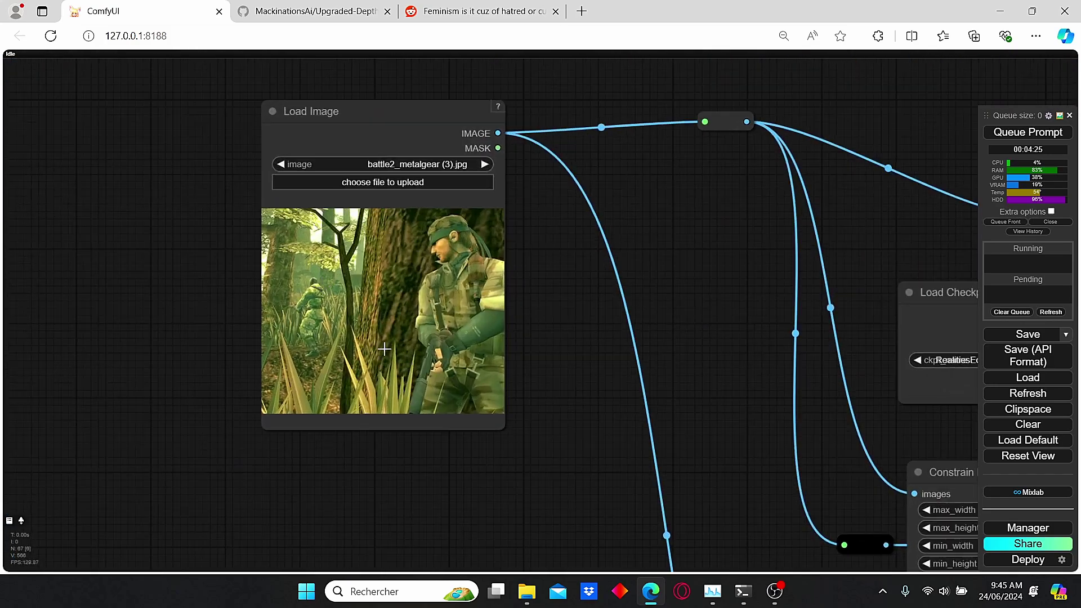
drag(501, 428, 645, 497)
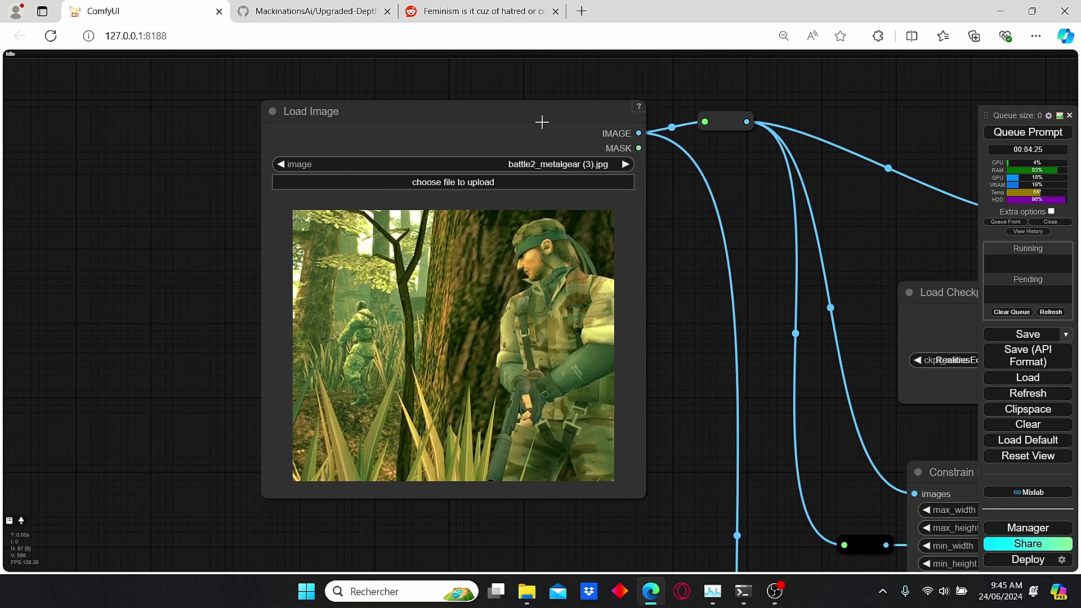
drag(543, 120, 402, 116)
Set the SDXL Prompt Styler's style to sai-3d-model in the Auto Prompt WD14 tagger group
scroll(704, 298, down, 3)
drag(703, 298, 422, 380)
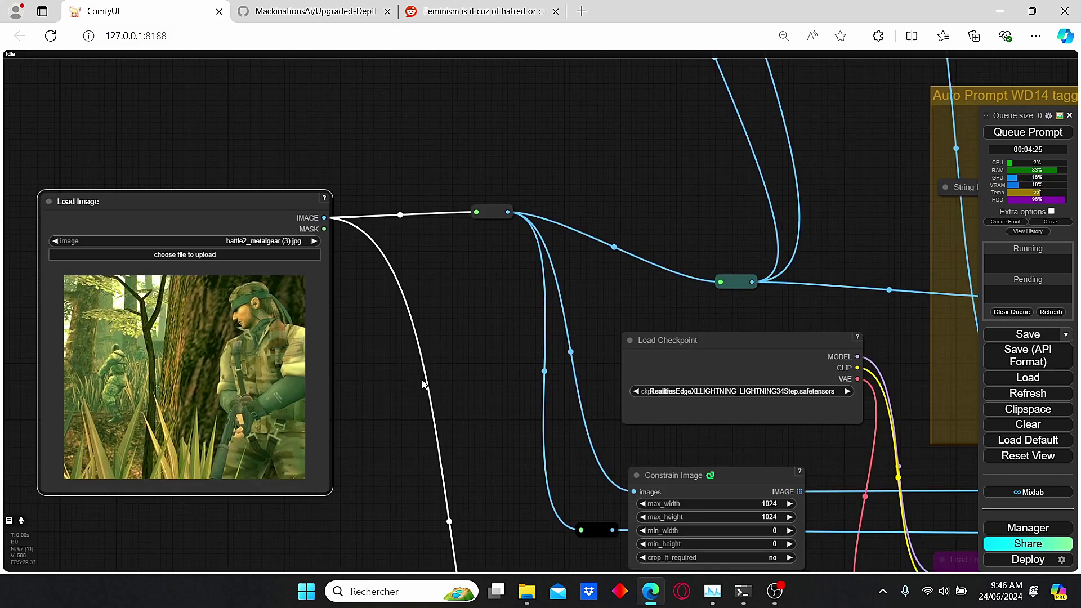
scroll(454, 379, down, 3)
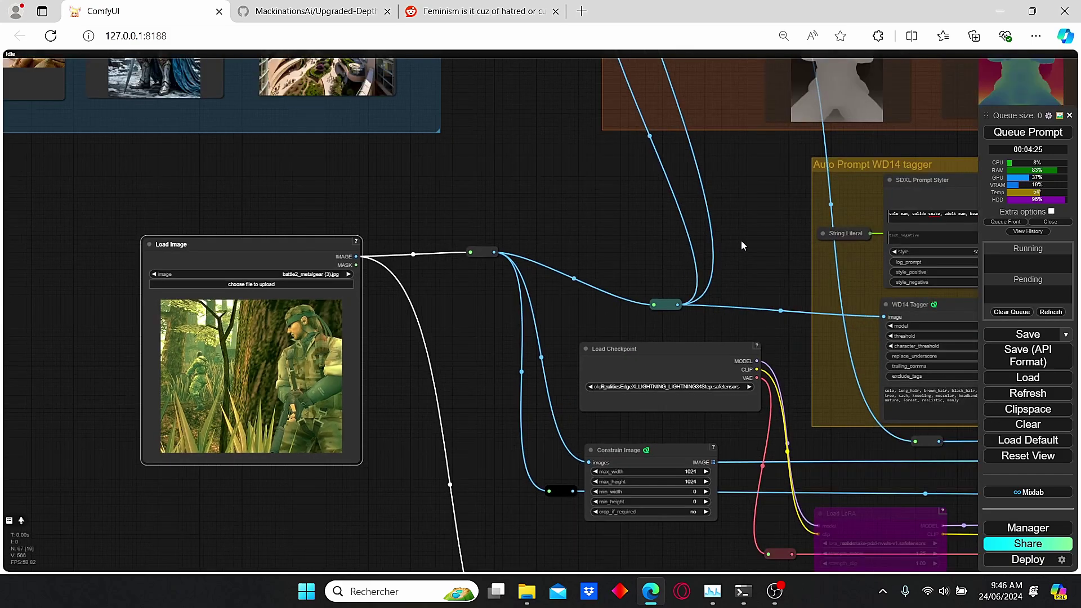
drag(741, 241, 557, 246)
scroll(556, 247, down, 2)
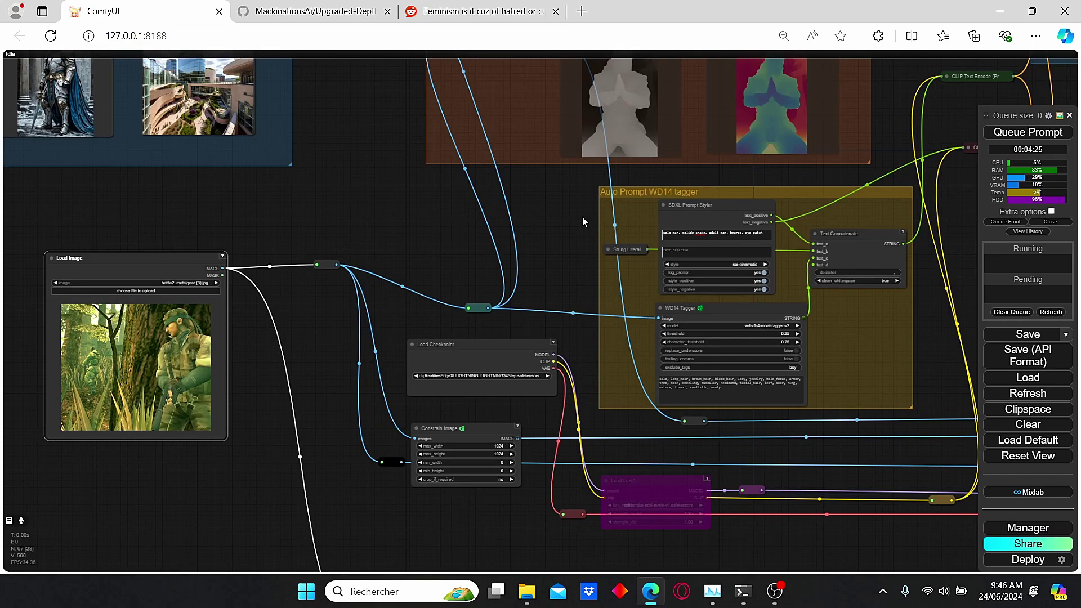
scroll(583, 218, up, 7)
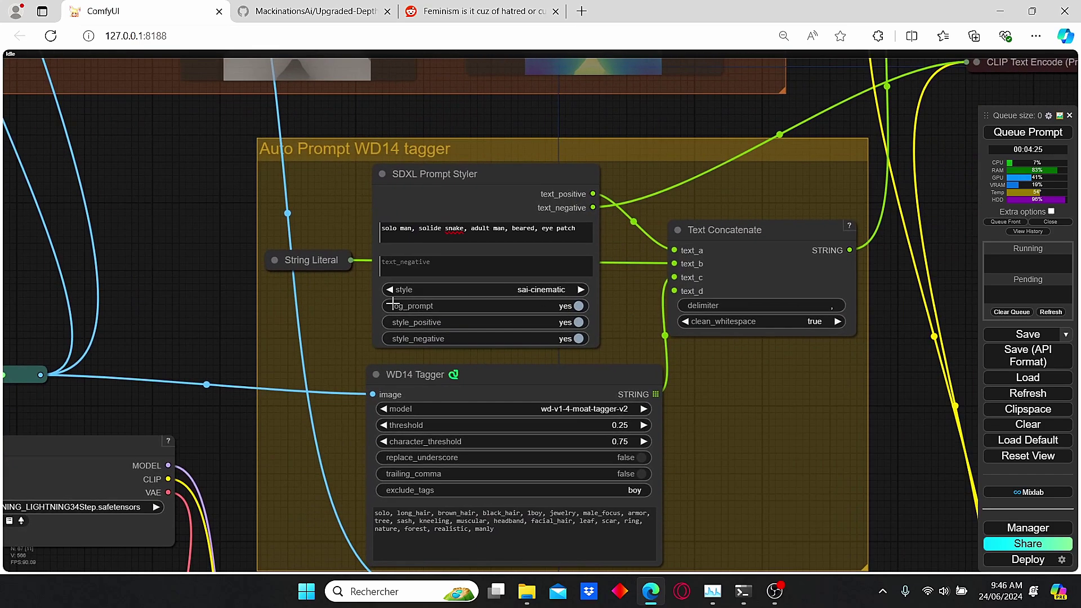
click(558, 290)
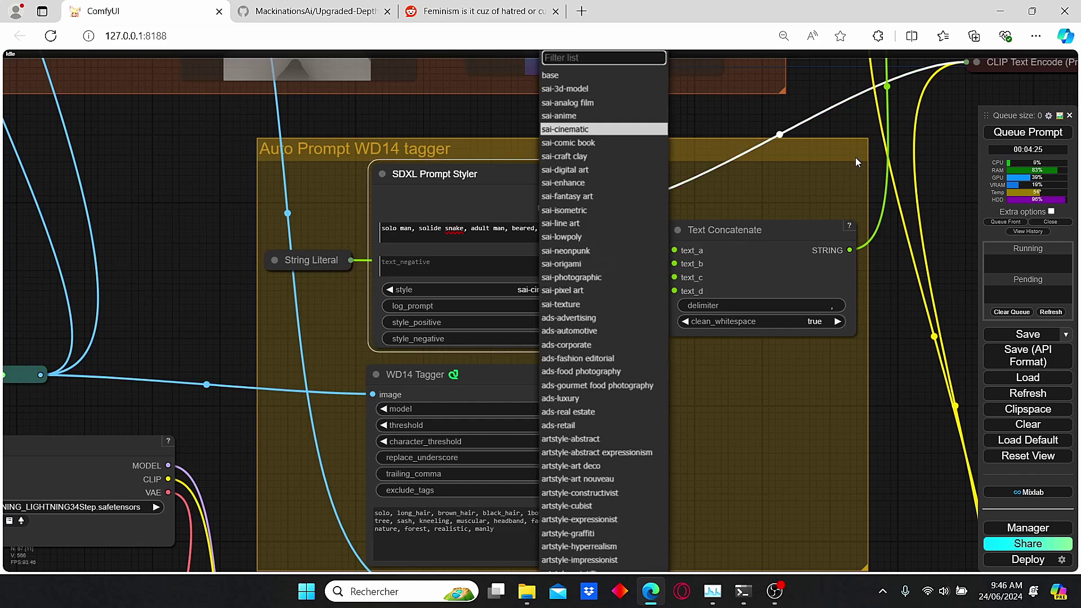
click(601, 89)
Queue the workflow for the jungle soldier image and examine the generated DEPTH V2 result beside the source picture
scroll(824, 197, down, 2)
drag(824, 197, 608, 237)
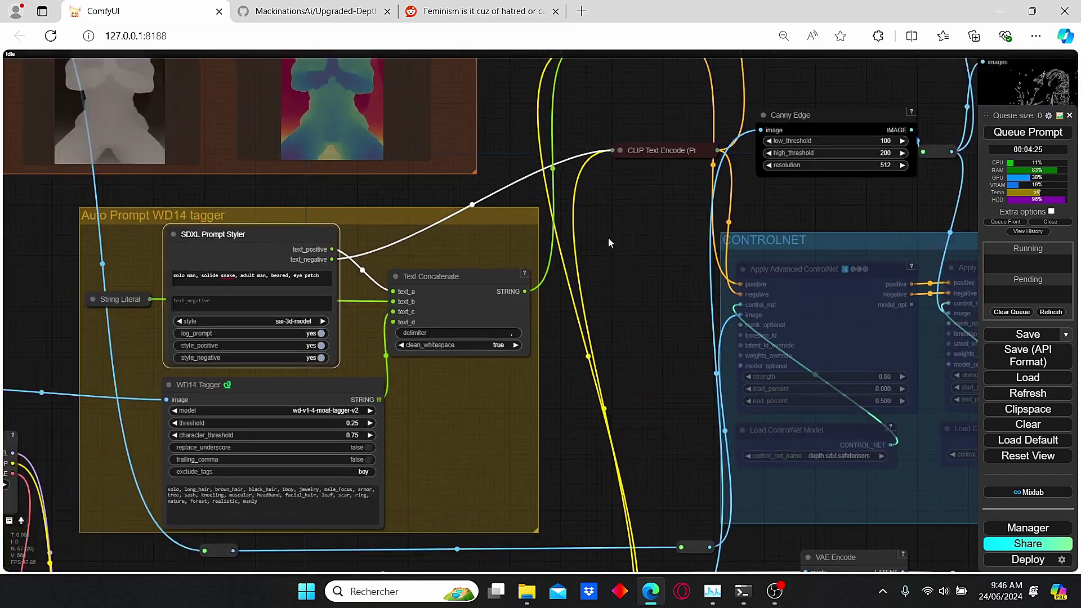
scroll(608, 238, down, 3)
drag(778, 228, 539, 232)
scroll(539, 231, down, 3)
scroll(484, 276, down, 2)
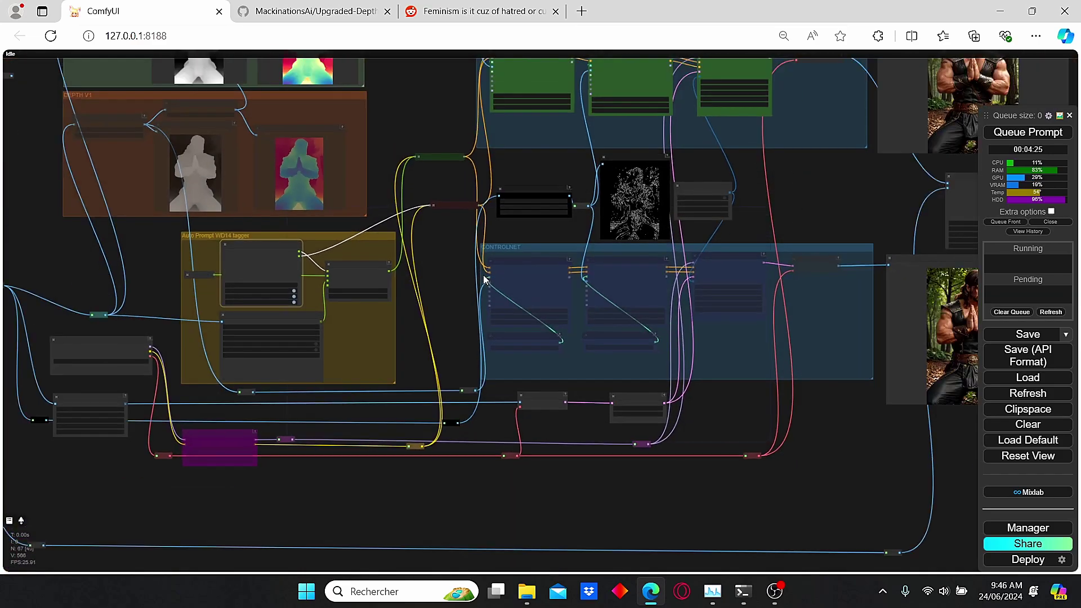
scroll(484, 276, down, 1)
drag(454, 277, 526, 351)
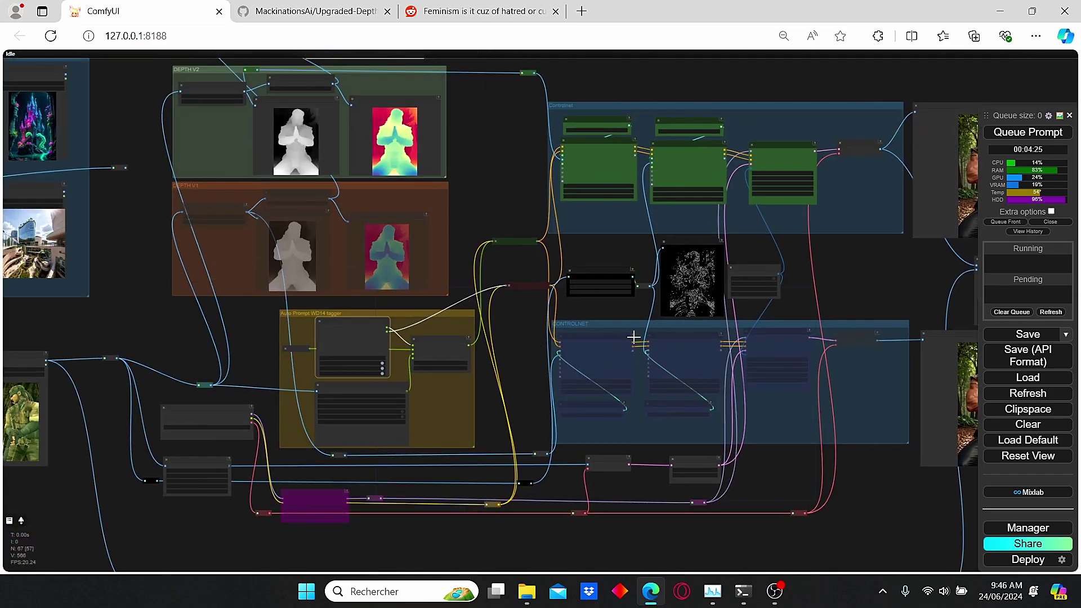
scroll(810, 252, up, 7)
drag(809, 253, 438, 339)
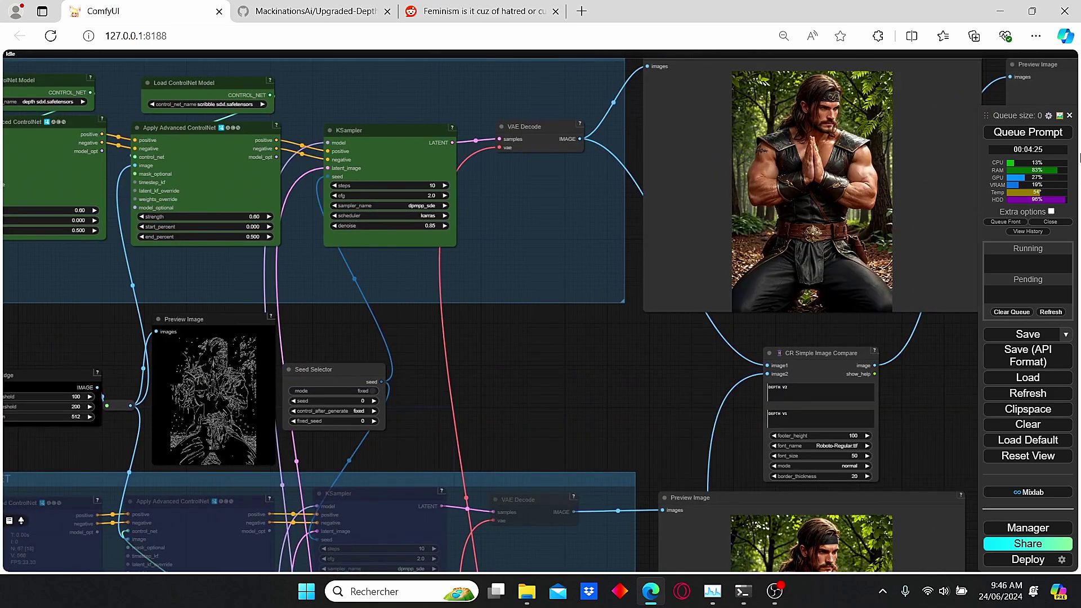
click(1024, 139)
scroll(640, 370, down, 3)
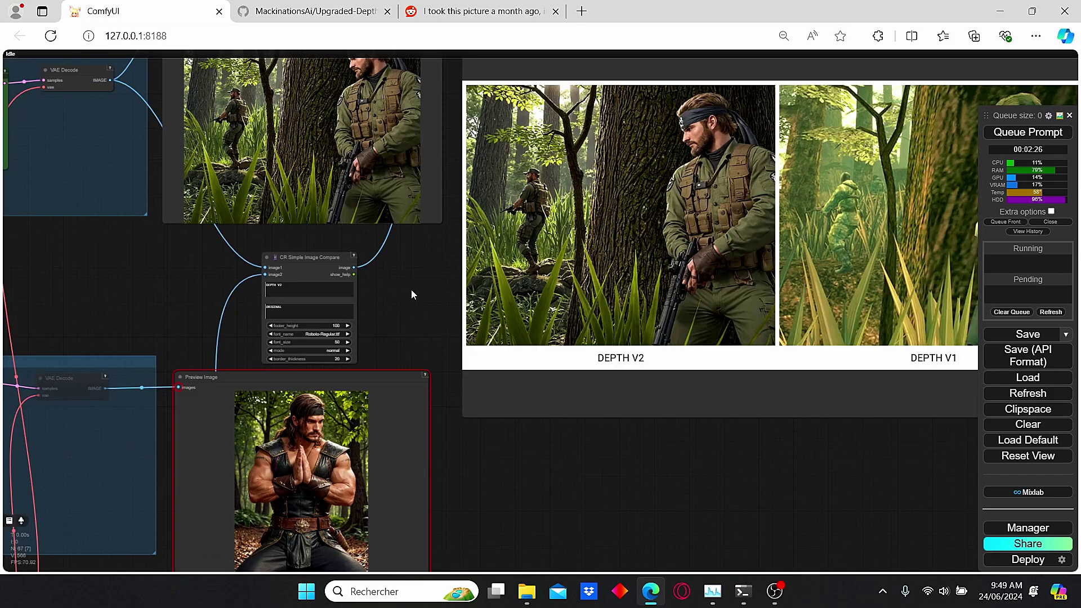
scroll(440, 294, up, 2)
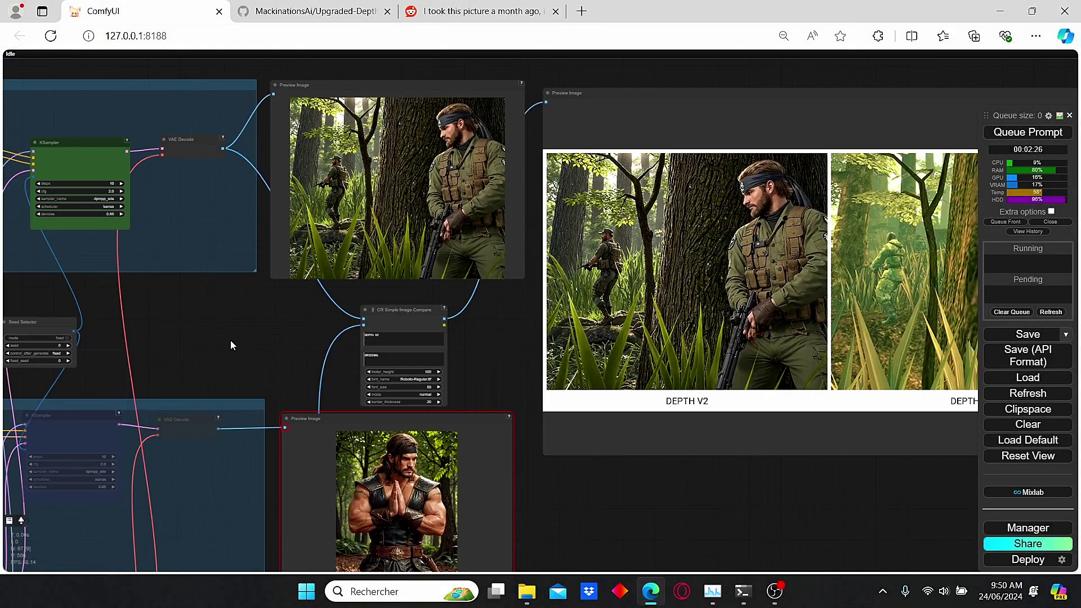
Switch the SDXL Prompt Styler's style to sai-pixel art and queue the workflow for another generation
drag(231, 346, 844, 227)
drag(298, 320, 610, 305)
scroll(366, 304, up, 4)
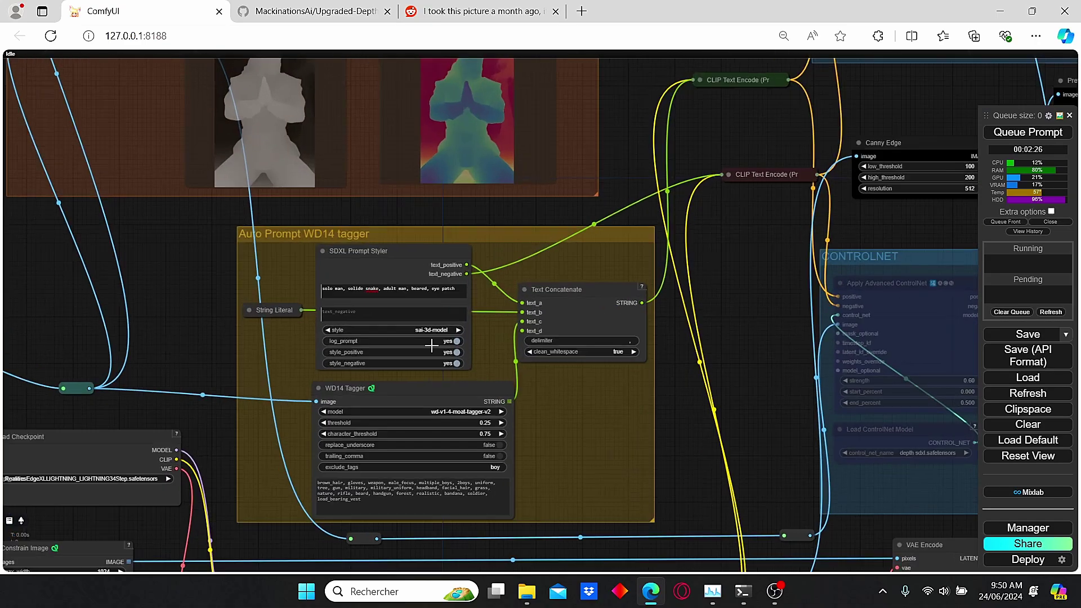
click(441, 332)
click(515, 237)
scroll(529, 293, down, 3)
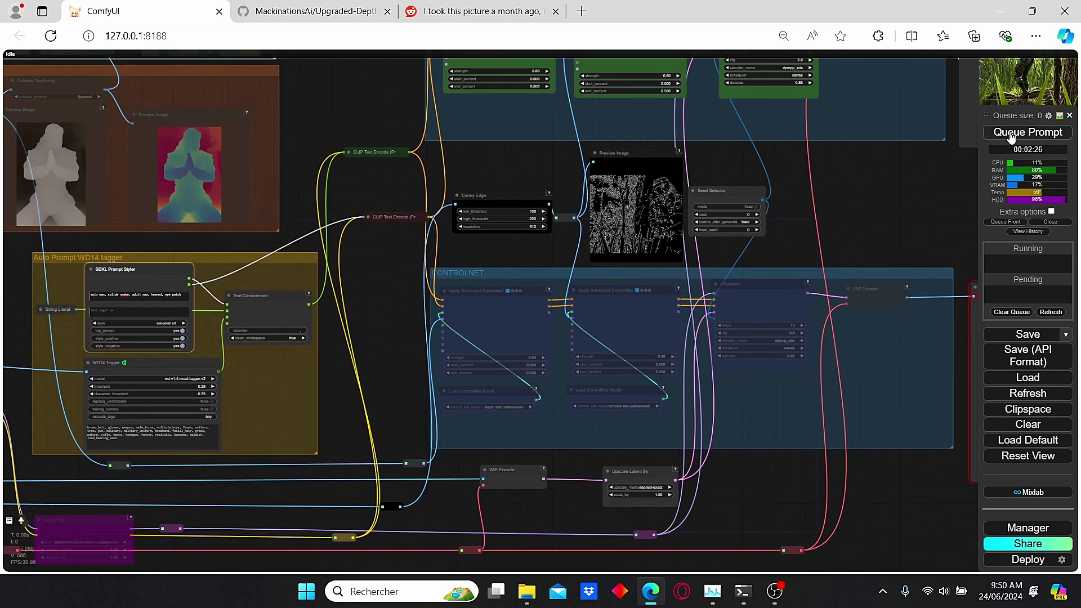
click(1008, 133)
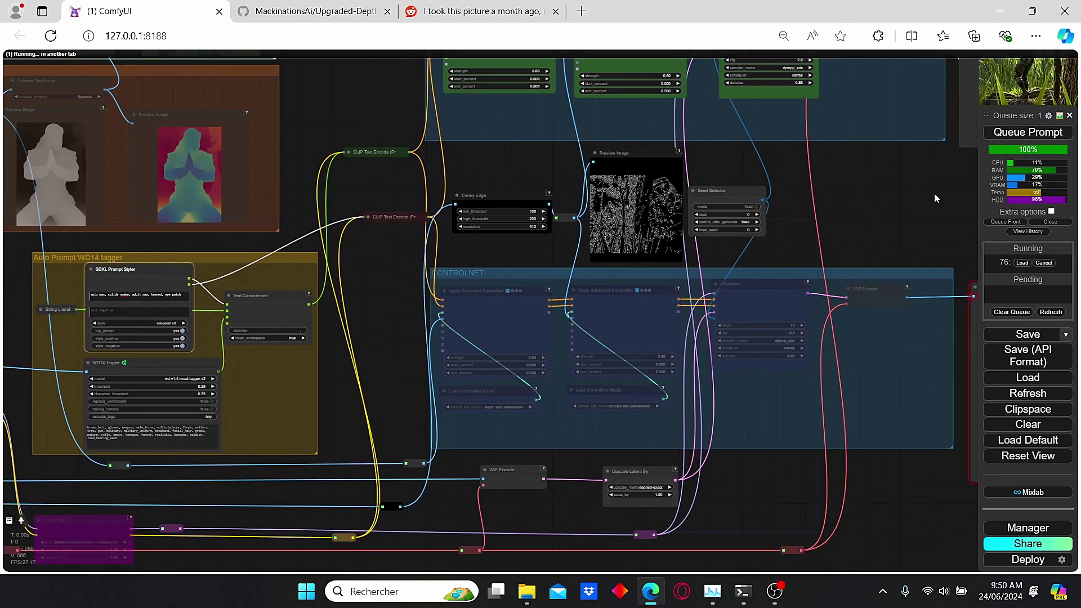
drag(934, 194, 468, 215)
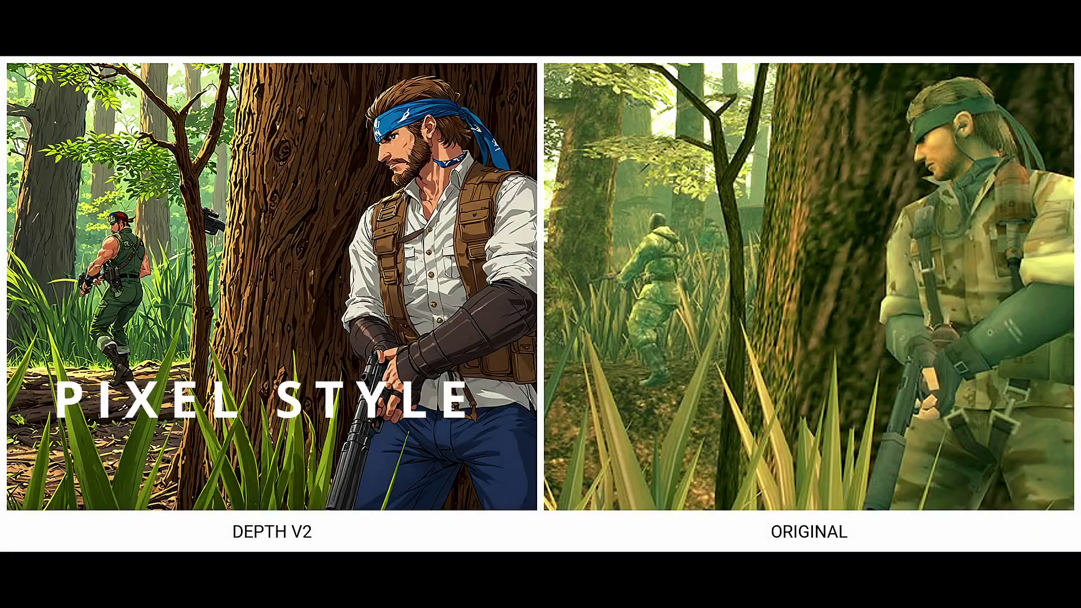